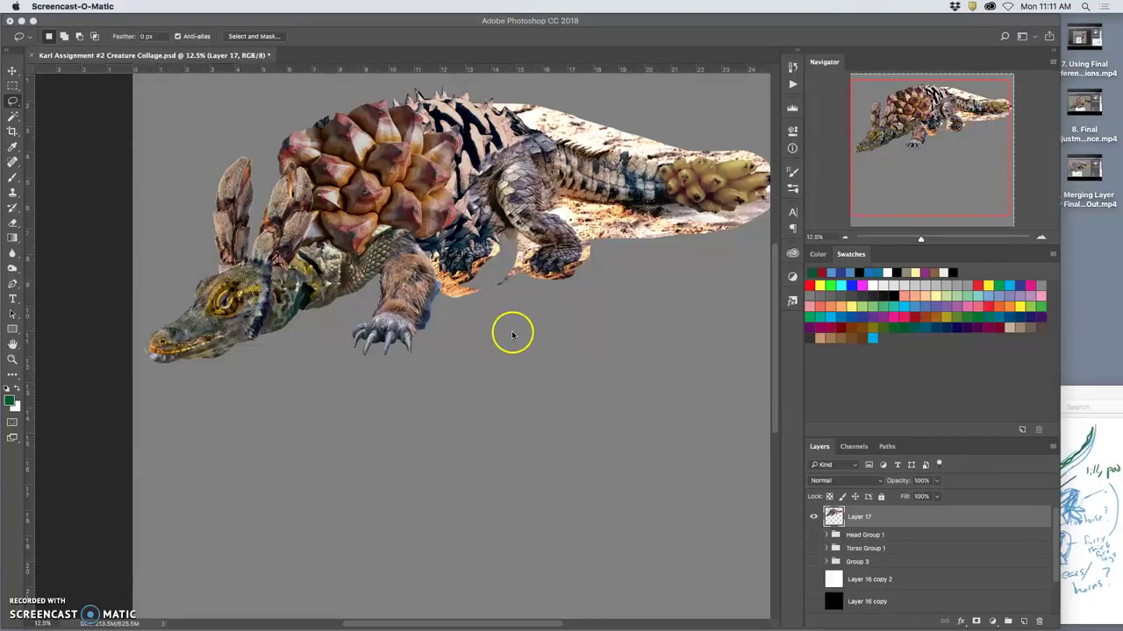
Toggle the creature layer and the white background fill to compare, leaving the white fill visible
alt+click(812, 518)
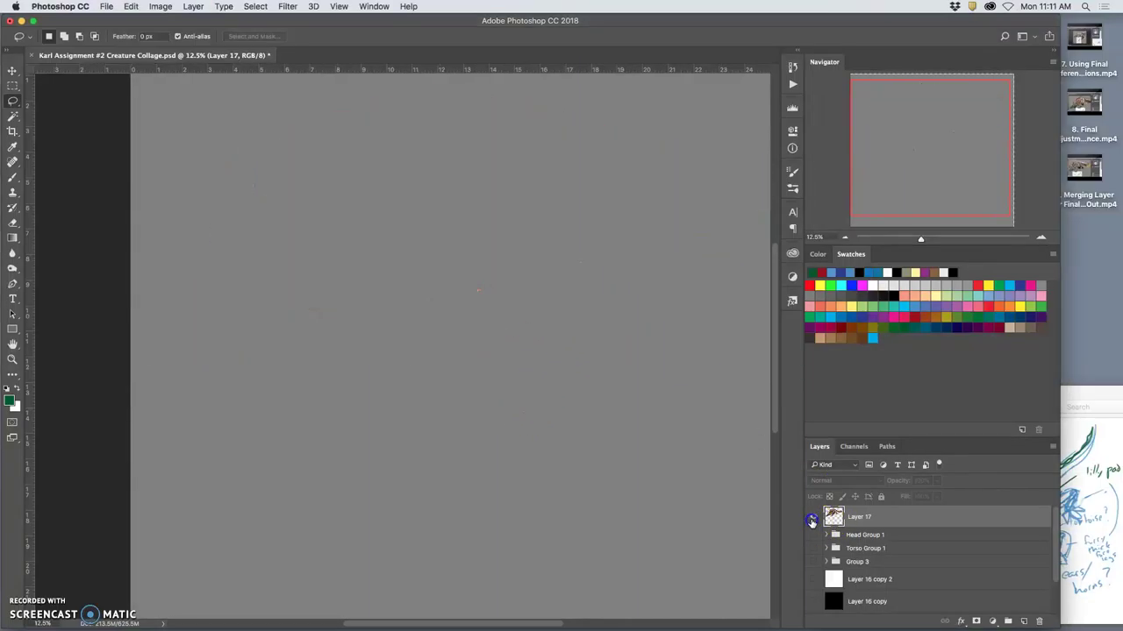
click(812, 519)
click(814, 580)
click(814, 580)
click(814, 580)
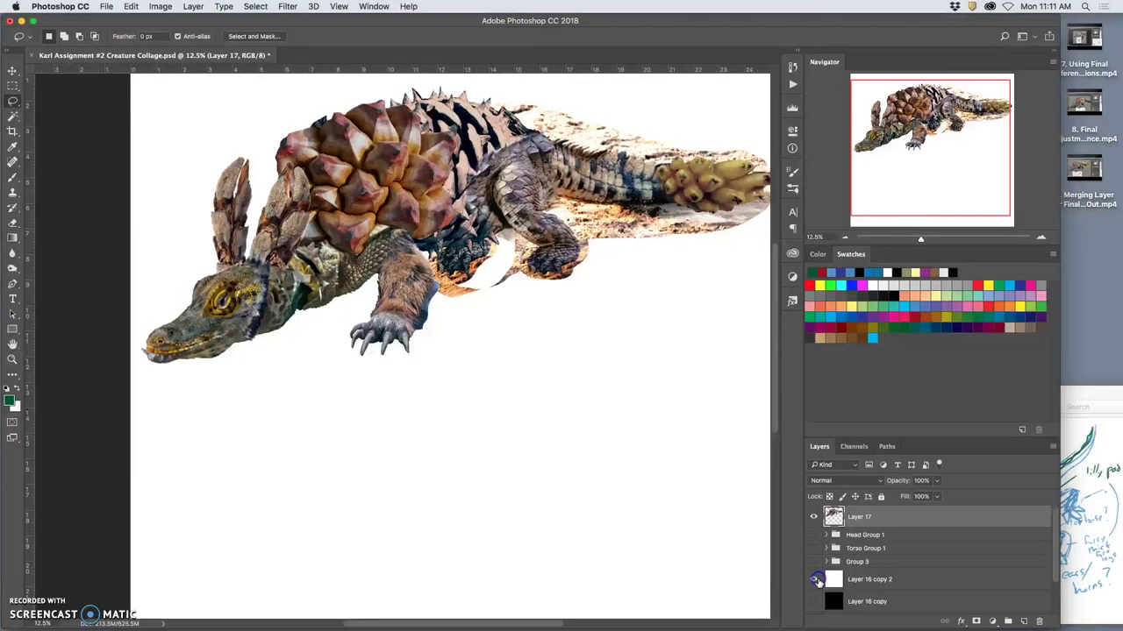
click(813, 580)
click(814, 579)
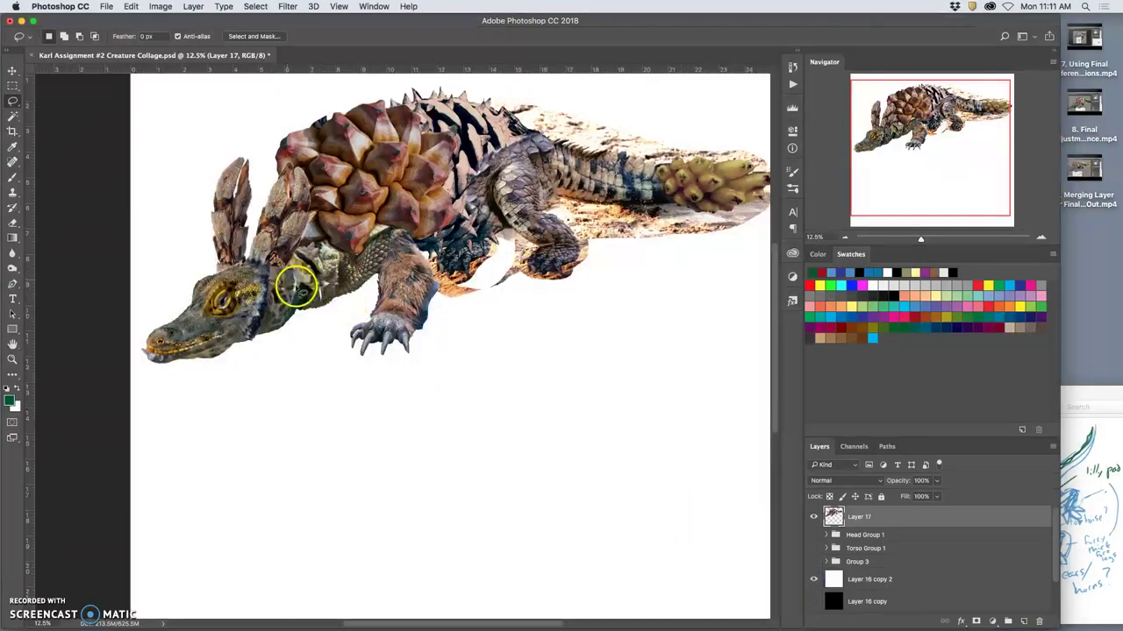
click(814, 579)
click(814, 580)
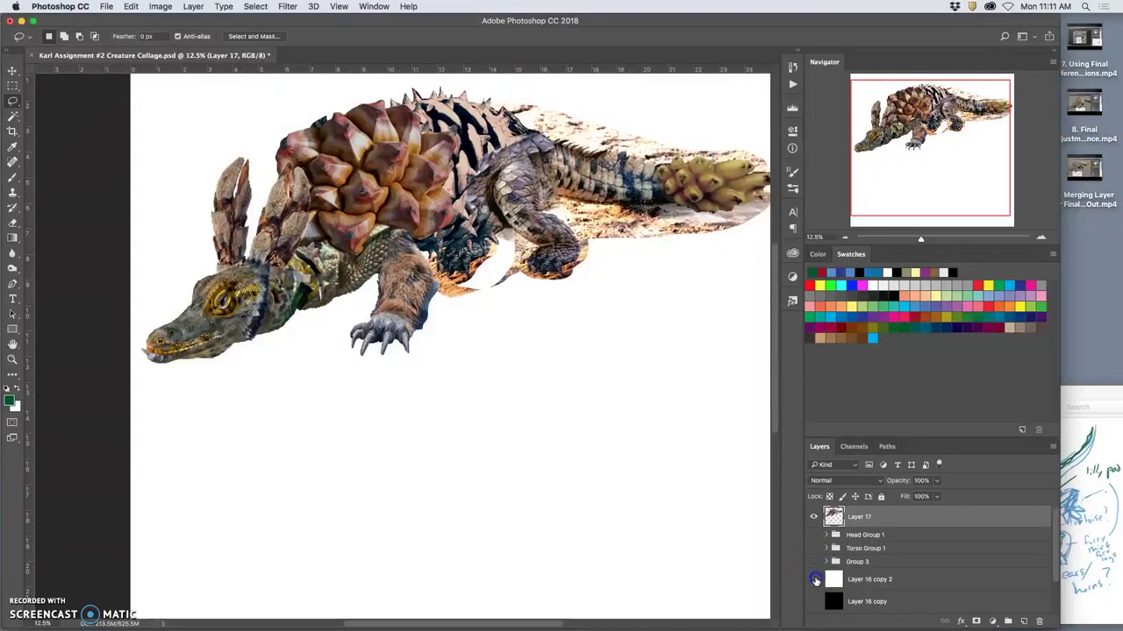
click(814, 579)
click(814, 579)
Preview the black background layer, then hide it so the collage sits on white
click(814, 602)
click(814, 582)
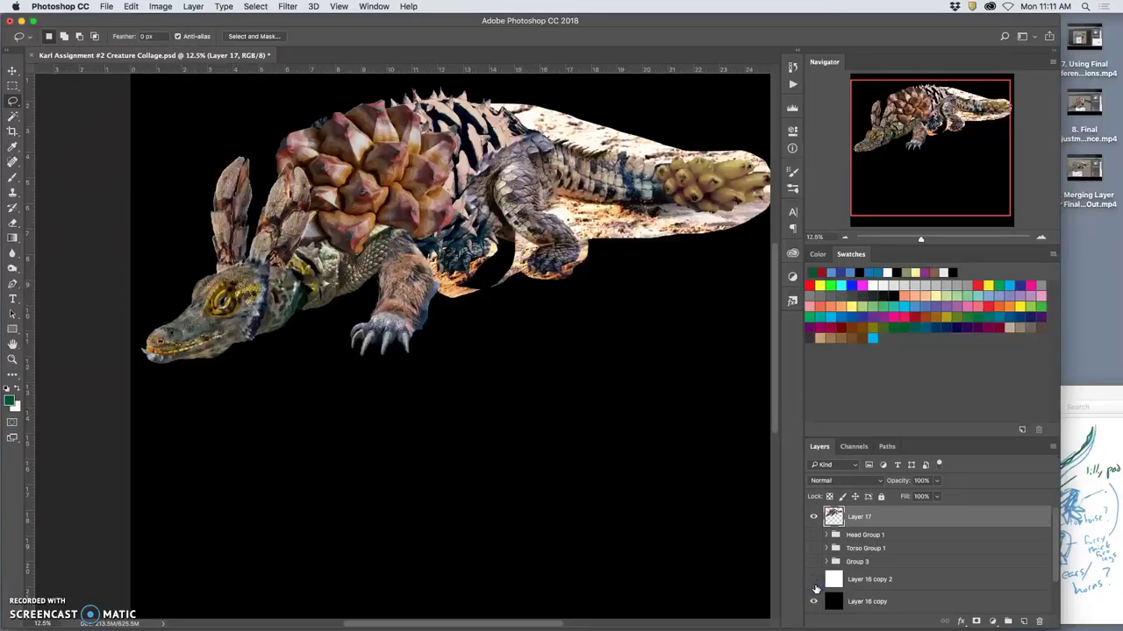
click(813, 579)
click(814, 602)
click(444, 283)
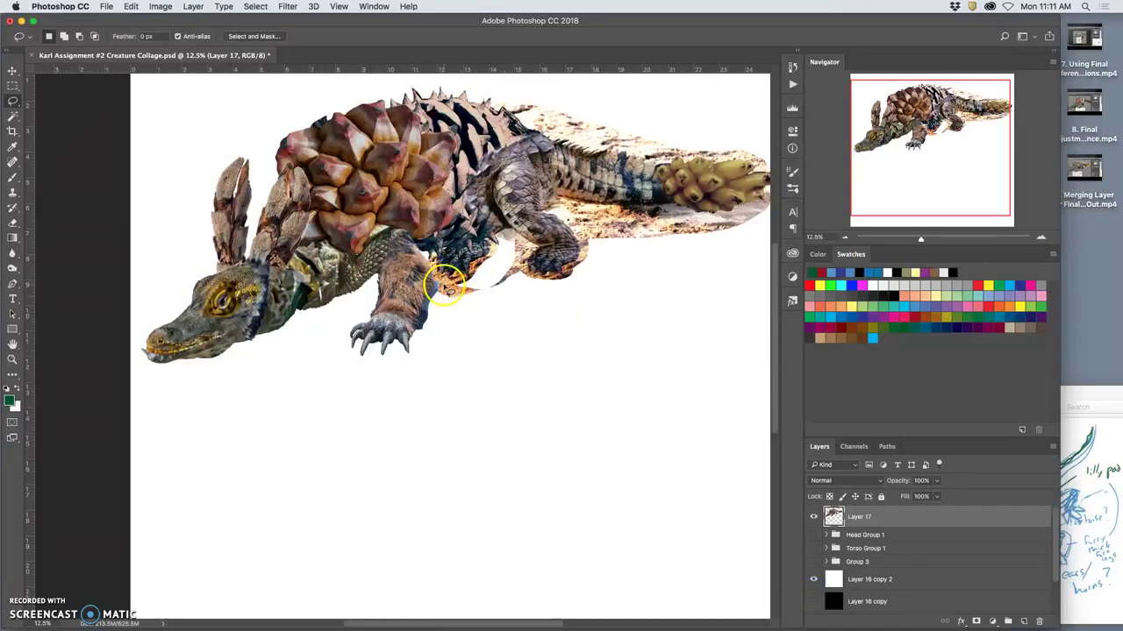
Zoom in and lasso the stray blue edge and sandy background beside the furry front leg, then delete it
key(super+plus)
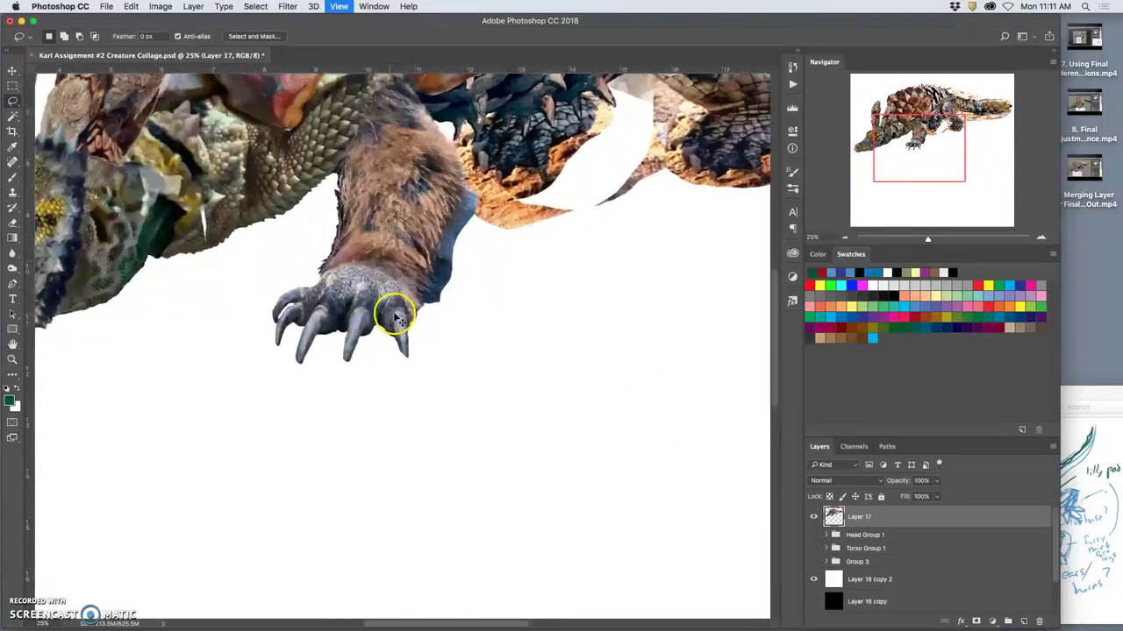
key(super+plus)
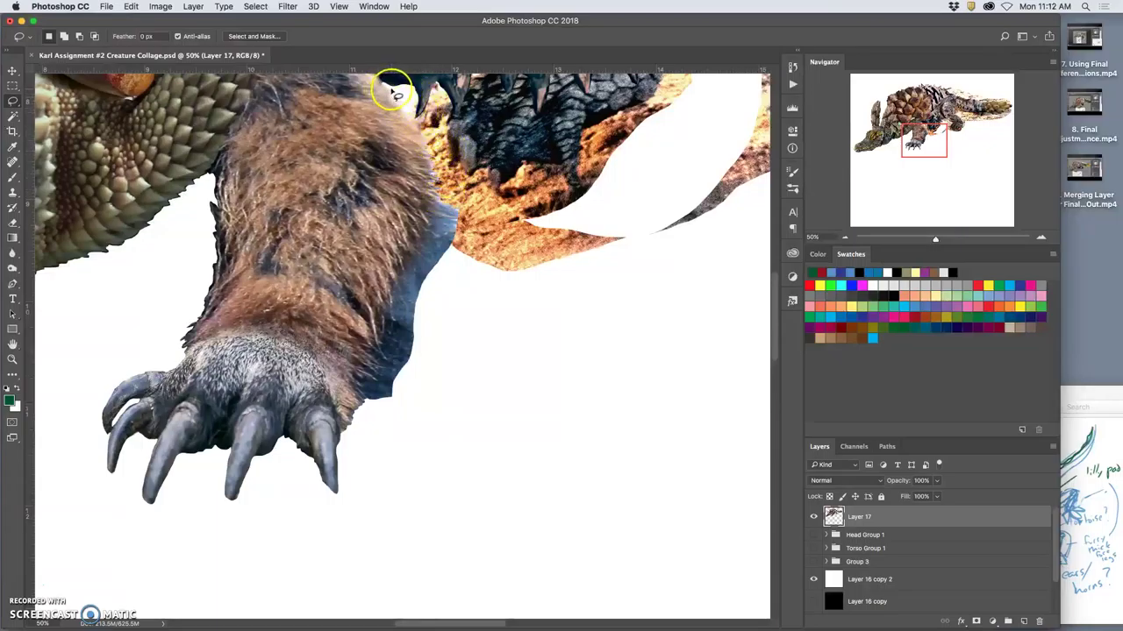
mouse_move(414, 93)
mouse_down()
mouse_move(418, 115)
mouse_move(428, 104)
mouse_up()
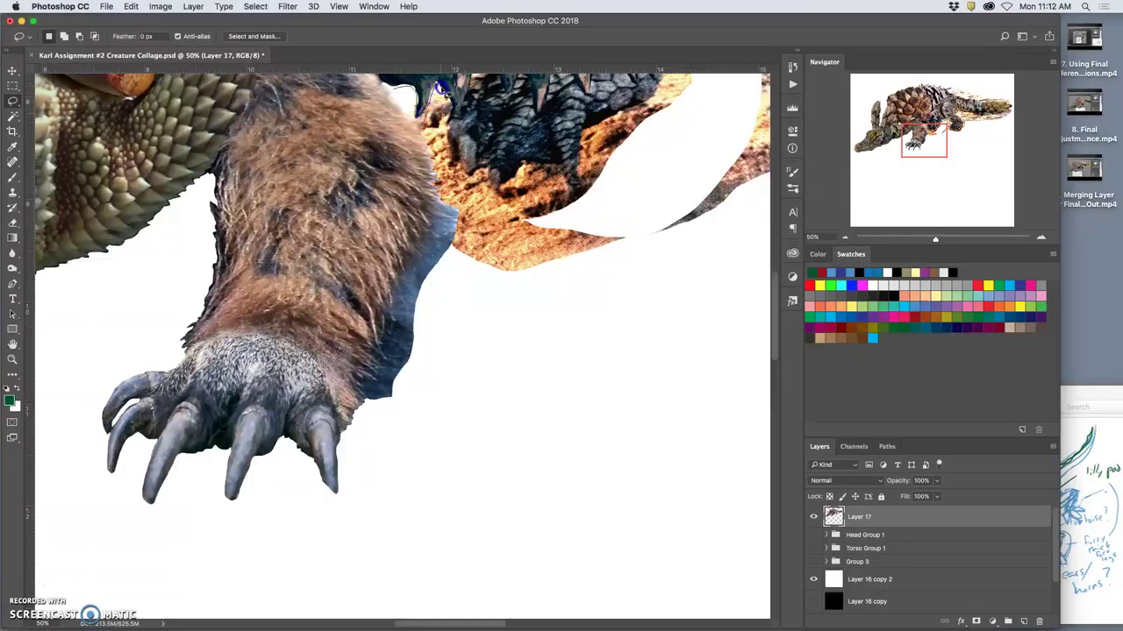
drag(445, 93, 450, 121)
drag(472, 170, 519, 172)
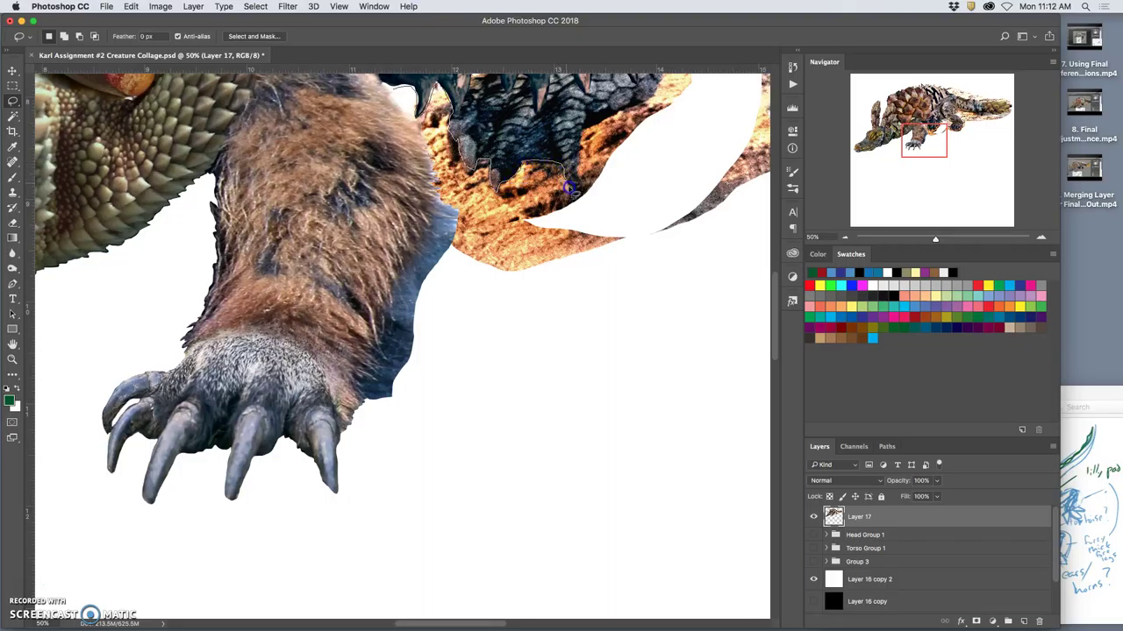
mouse_move(581, 183)
mouse_down()
mouse_move(583, 128)
mouse_move(646, 99)
mouse_move(664, 75)
mouse_move(697, 76)
mouse_move(699, 119)
mouse_move(607, 283)
mouse_move(530, 309)
mouse_move(448, 302)
mouse_move(411, 398)
mouse_move(368, 396)
mouse_up()
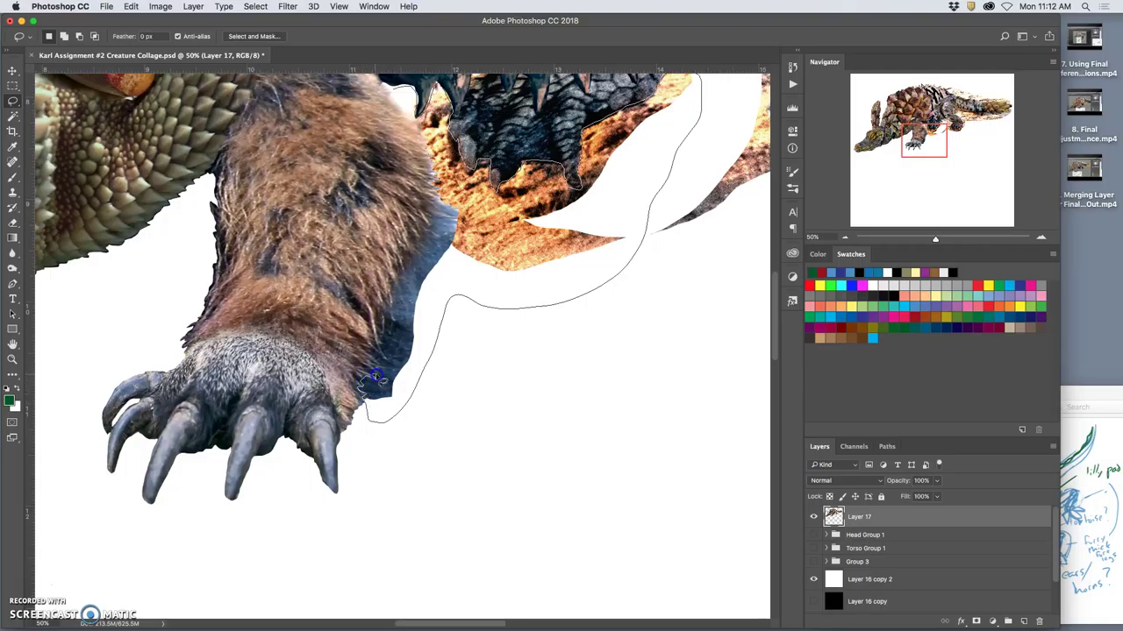
drag(382, 377, 403, 284)
mouse_move(424, 254)
mouse_down()
mouse_move(459, 219)
mouse_move(435, 188)
mouse_move(456, 185)
mouse_move(431, 182)
mouse_move(429, 144)
mouse_move(391, 91)
mouse_up()
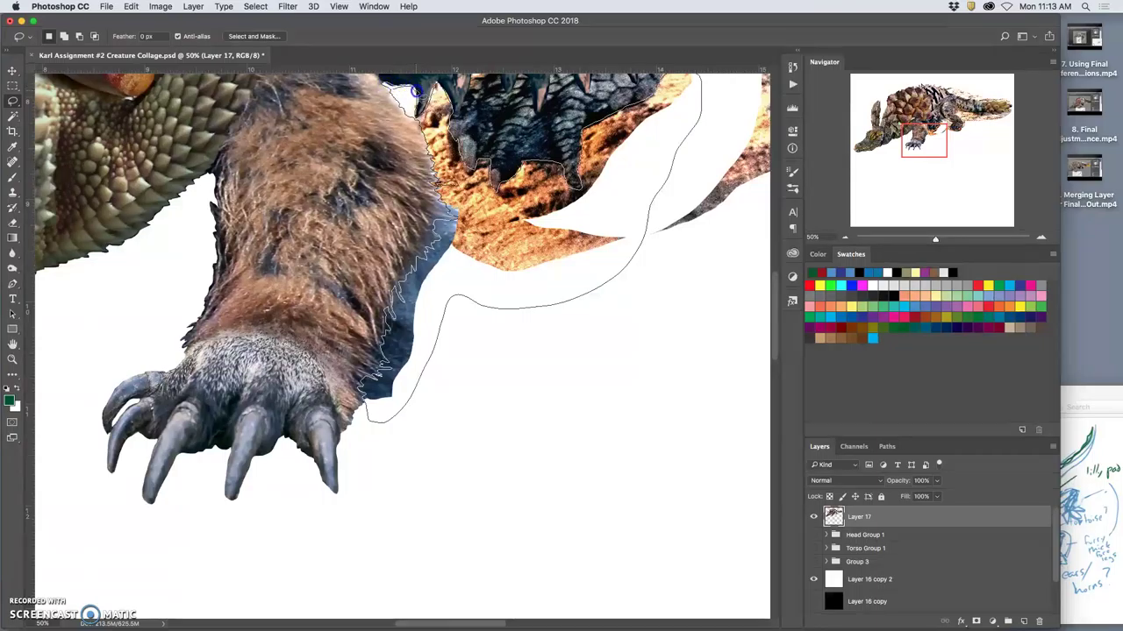
drag(417, 90, 414, 116)
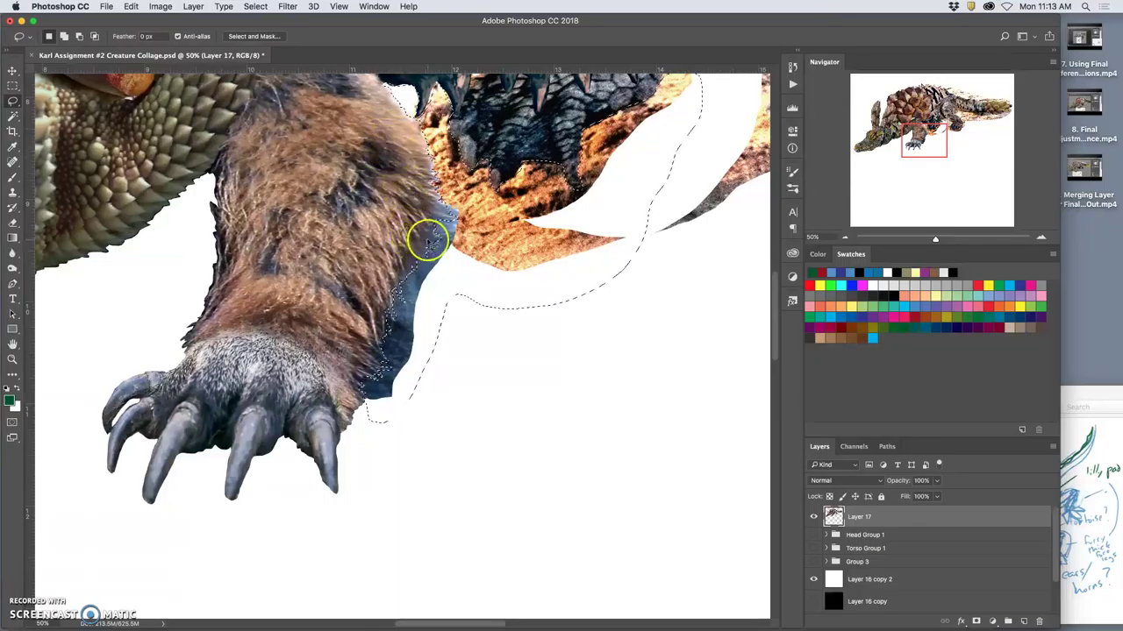
key(Delete)
Delete two patches of stray crocodile scales beside the dragon's claws, deselecting after each
click(553, 350)
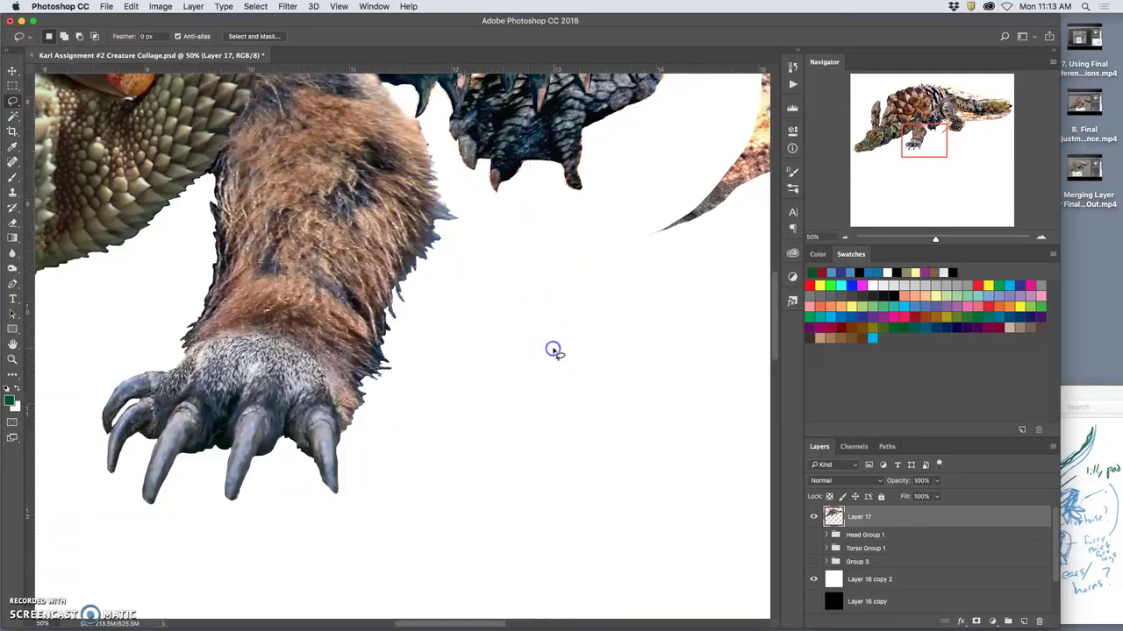
drag(640, 326, 389, 468)
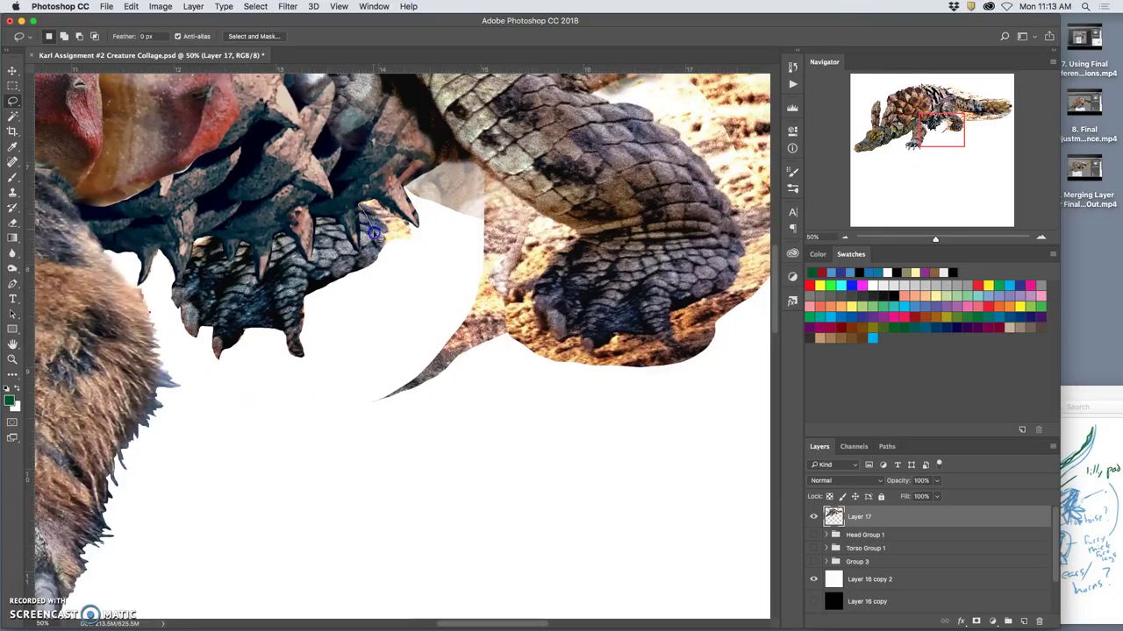
mouse_move(374, 233)
mouse_down()
mouse_move(370, 270)
mouse_move(354, 289)
mouse_move(412, 250)
mouse_move(410, 224)
mouse_move(368, 204)
mouse_up()
key(BackSpace)
key(super+d)
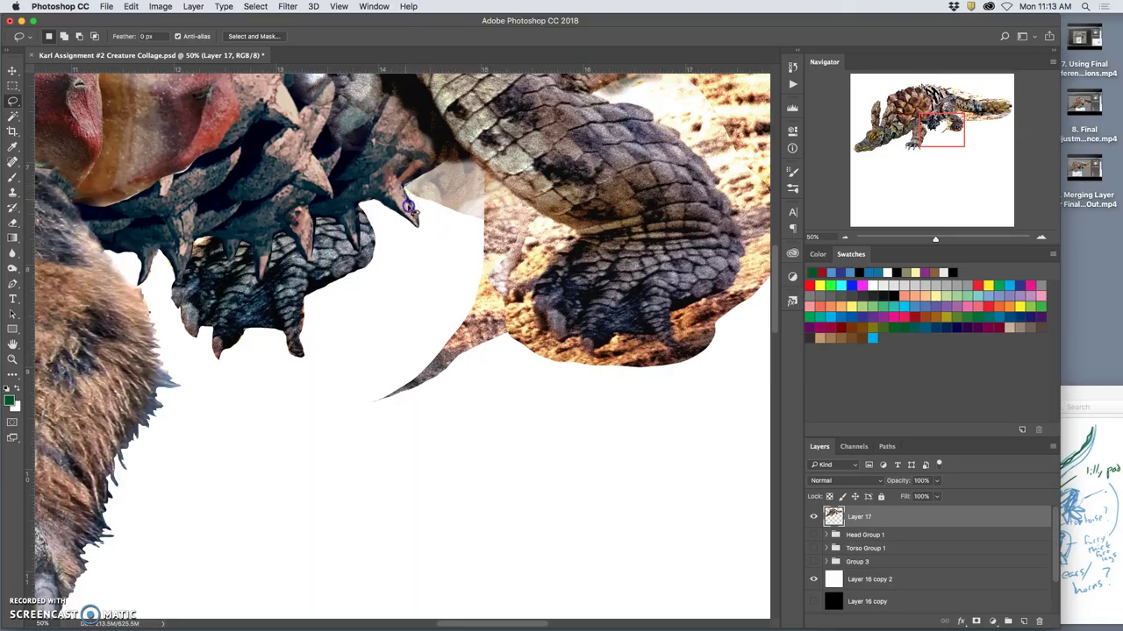
mouse_move(408, 207)
mouse_down()
mouse_move(421, 234)
mouse_move(463, 234)
mouse_move(514, 283)
mouse_move(577, 242)
mouse_move(469, 165)
mouse_move(409, 186)
mouse_up()
key(Delete)
key(super+d)
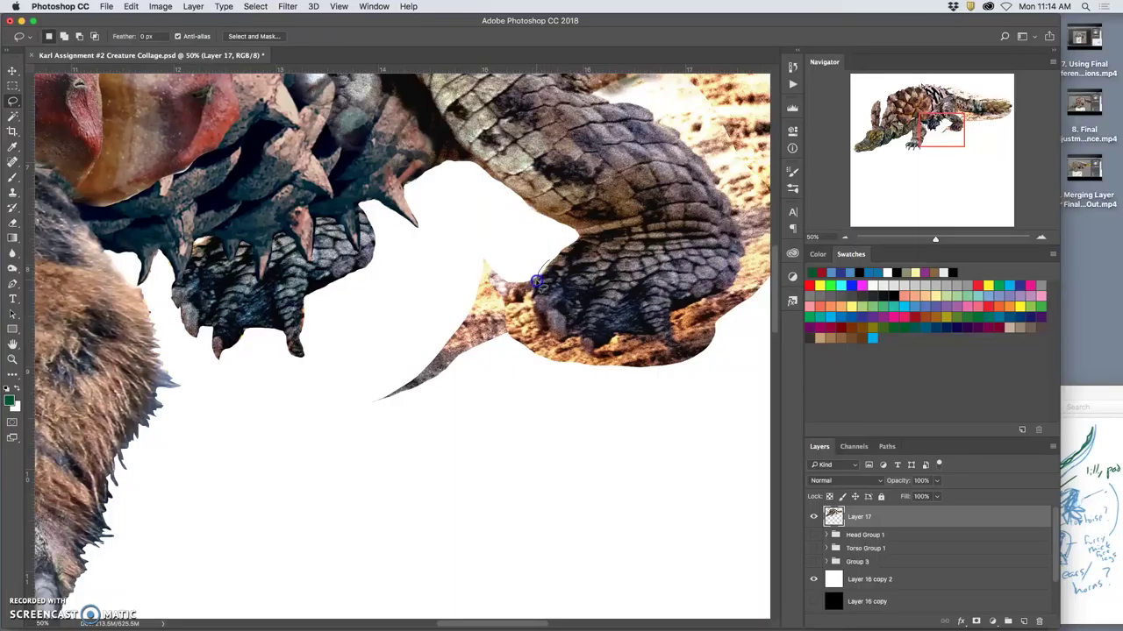
Lasso the sandy background under the crocodile's hind foot
mouse_move(550, 255)
mouse_down()
mouse_move(530, 292)
mouse_move(540, 323)
mouse_up()
drag(580, 343, 602, 348)
mouse_move(682, 349)
mouse_down()
mouse_move(677, 311)
mouse_move(737, 275)
mouse_move(741, 229)
mouse_move(671, 127)
mouse_move(592, 94)
mouse_move(630, 76)
mouse_move(704, 83)
mouse_move(752, 110)
mouse_move(796, 179)
mouse_move(800, 262)
mouse_move(757, 369)
mouse_move(607, 457)
mouse_move(429, 475)
mouse_move(339, 436)
mouse_move(371, 325)
mouse_move(527, 242)
mouse_up()
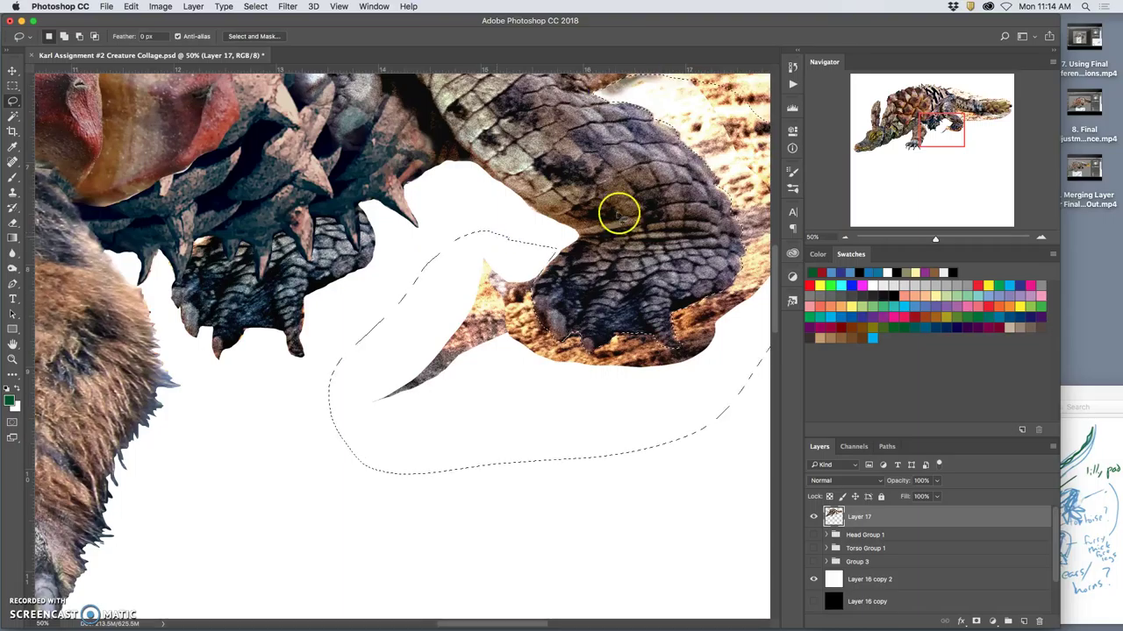
Delete the sand around the hind foot and try erasing the sandy patch under the tail
key(Delete)
drag(591, 231, 455, 298)
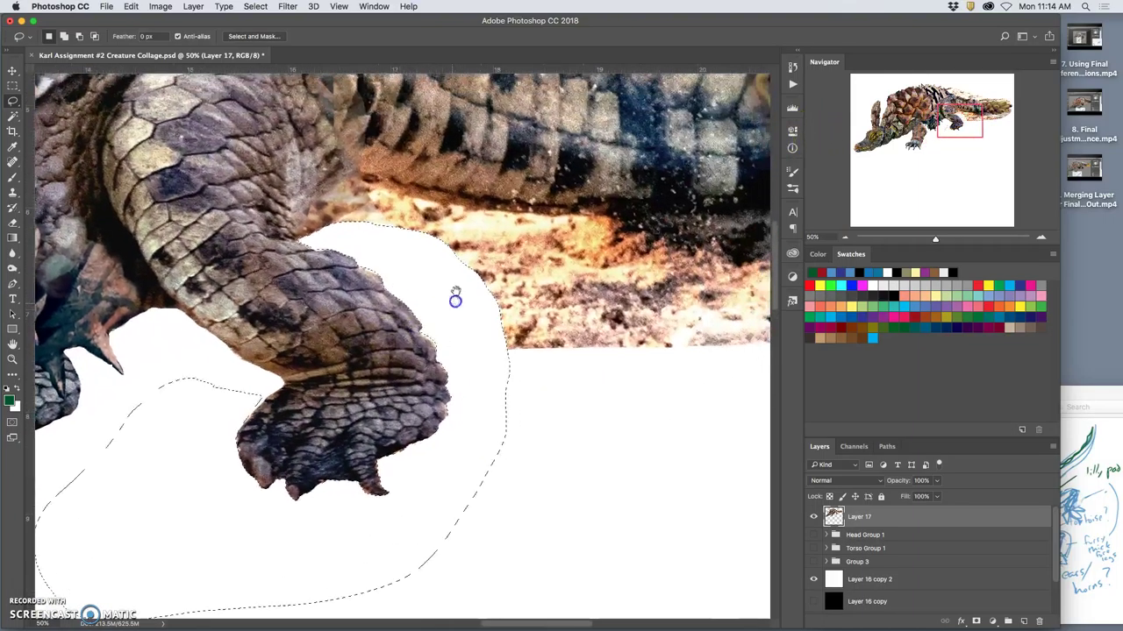
mouse_move(392, 189)
mouse_down()
mouse_move(381, 176)
mouse_move(394, 184)
mouse_up()
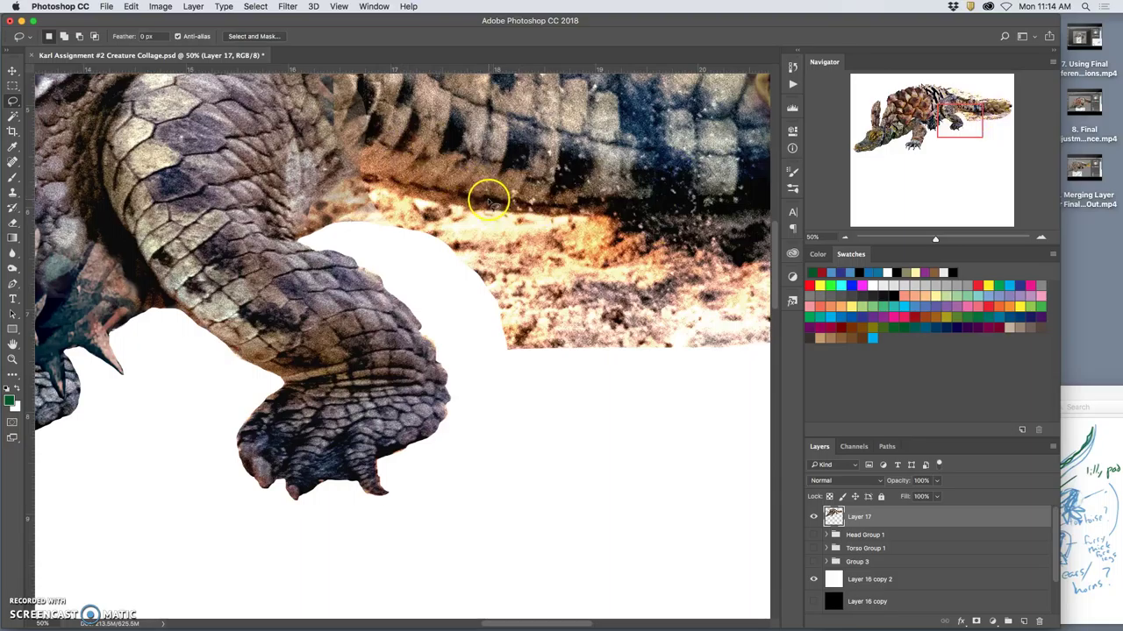
mouse_move(428, 190)
mouse_down()
mouse_move(380, 187)
mouse_move(301, 238)
mouse_move(417, 277)
mouse_move(467, 350)
mouse_move(513, 377)
mouse_move(580, 388)
mouse_move(669, 378)
mouse_move(730, 344)
mouse_move(722, 289)
mouse_move(672, 235)
mouse_move(570, 209)
mouse_up()
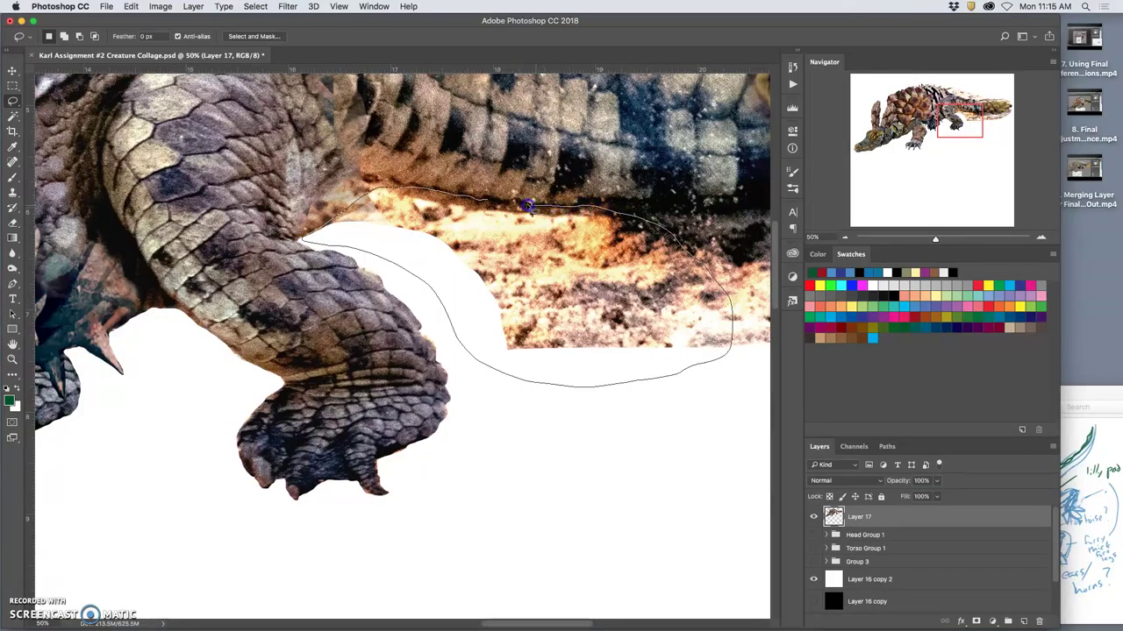
drag(493, 203, 494, 205)
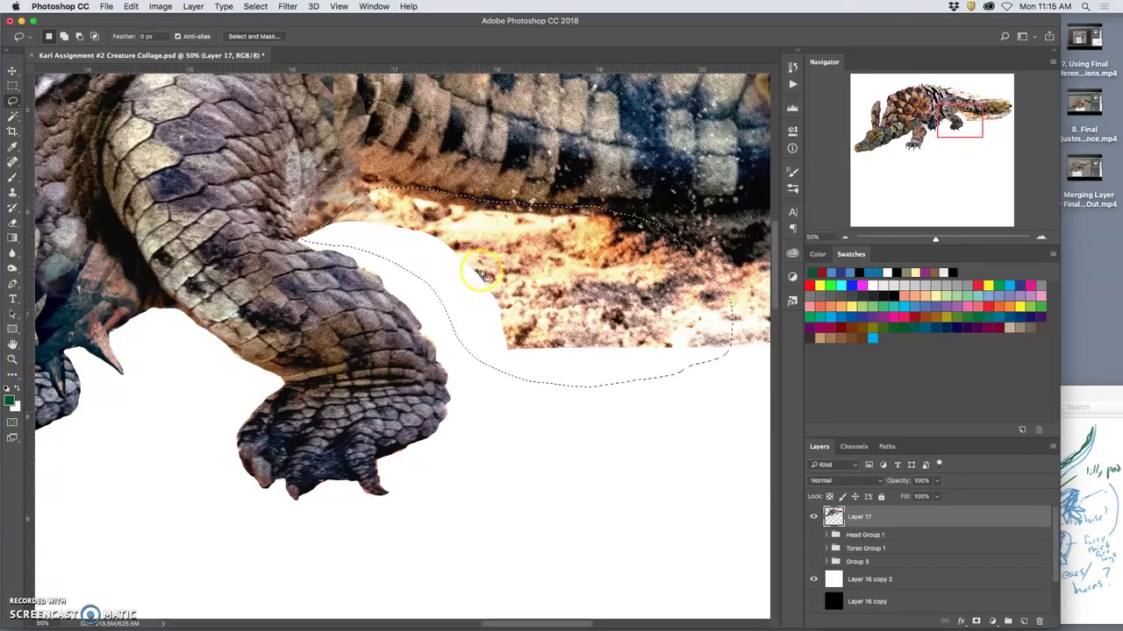
key(BackSpace)
key(BackSpace)
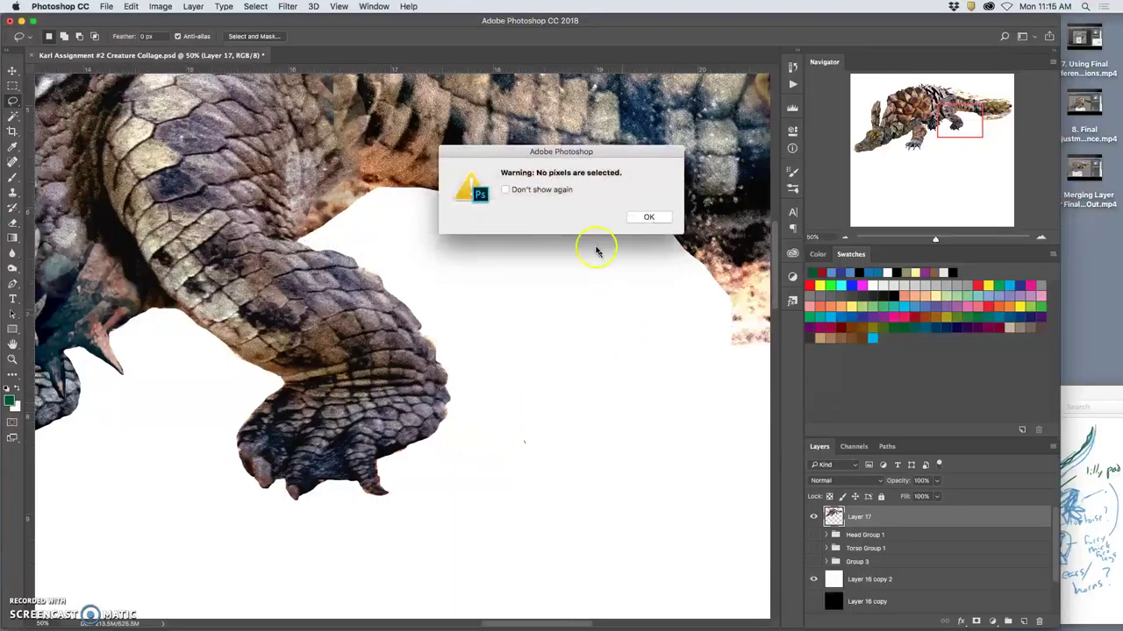
click(647, 220)
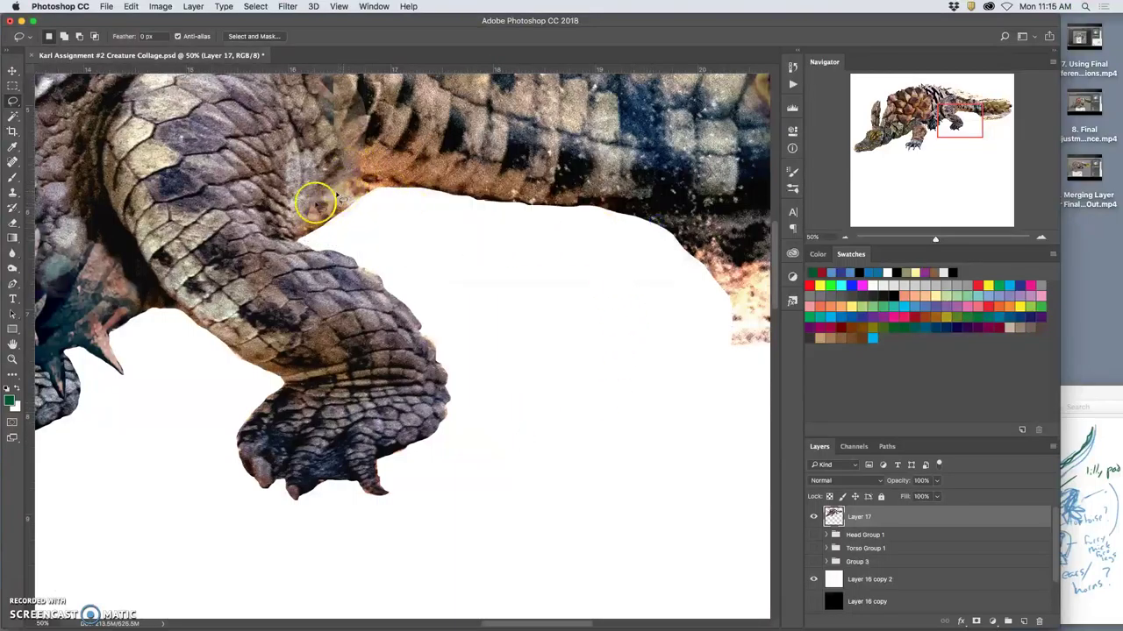
Lasso the stray torso texture below the belly near the banana cluster
drag(381, 205, 441, 444)
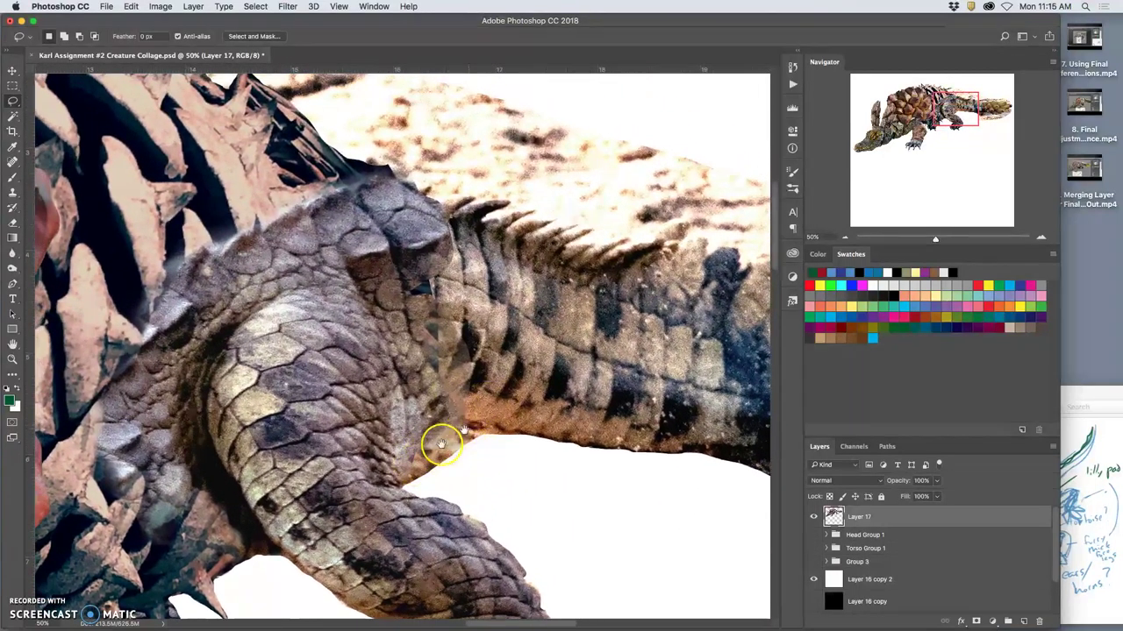
drag(587, 385, 268, 230)
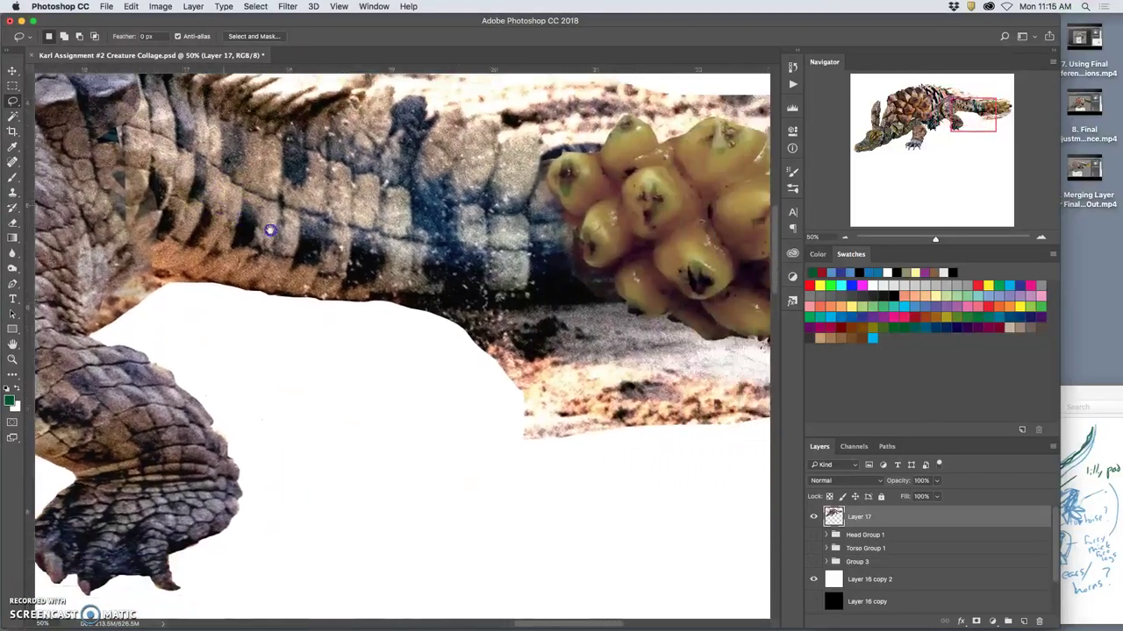
drag(431, 257, 445, 244)
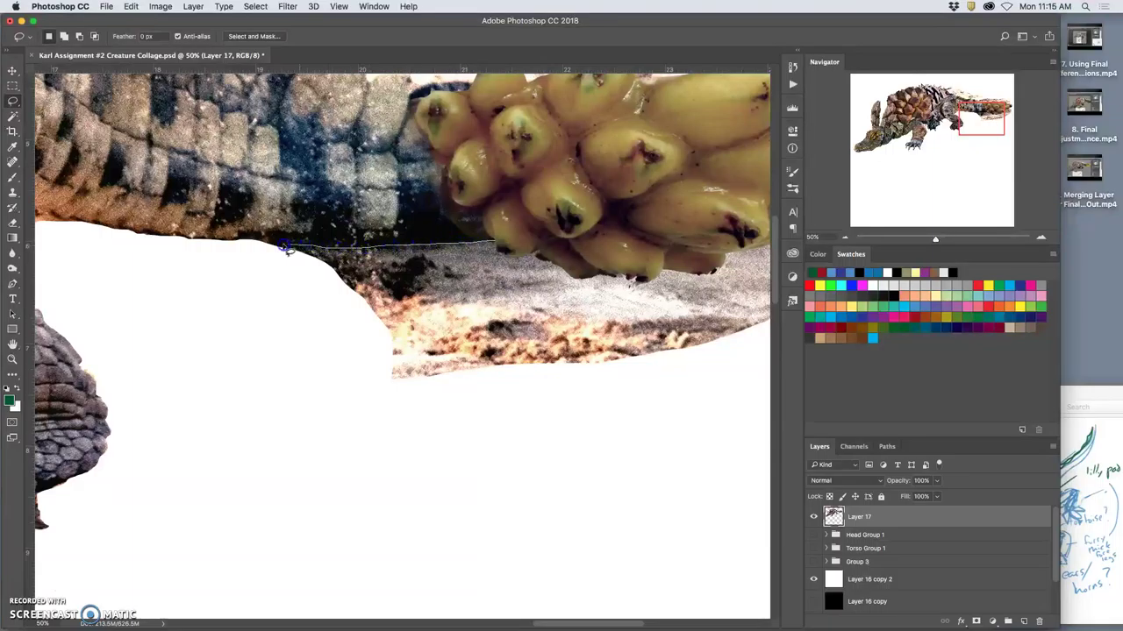
mouse_move(263, 244)
mouse_down()
mouse_move(329, 423)
mouse_move(460, 452)
mouse_move(611, 445)
mouse_move(697, 401)
mouse_move(659, 288)
mouse_up()
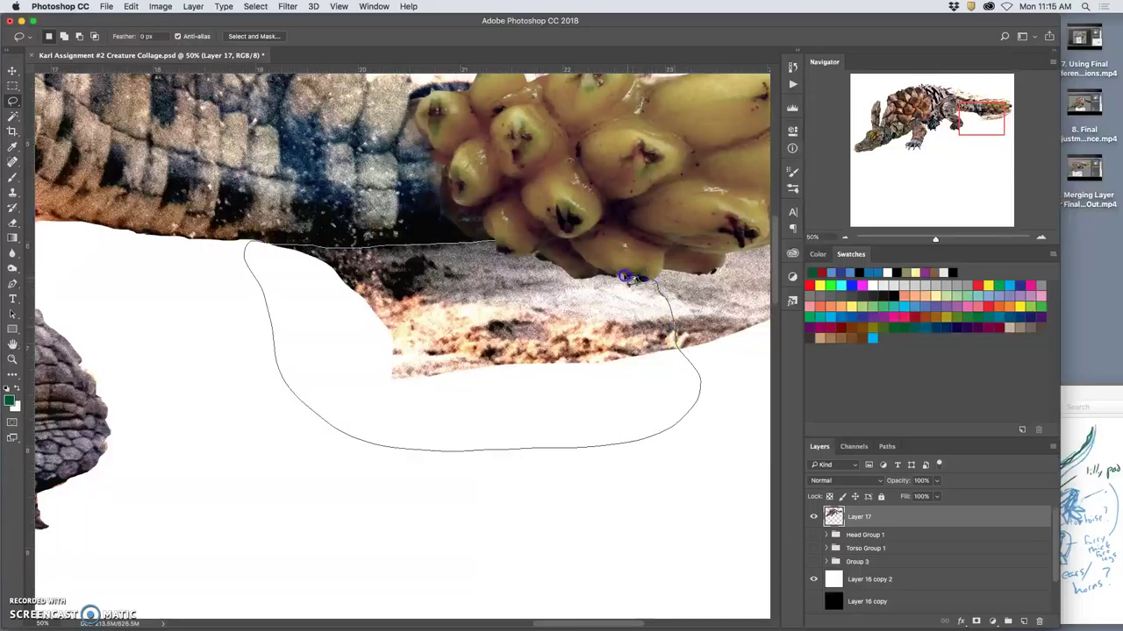
drag(616, 275, 582, 279)
drag(538, 253, 491, 246)
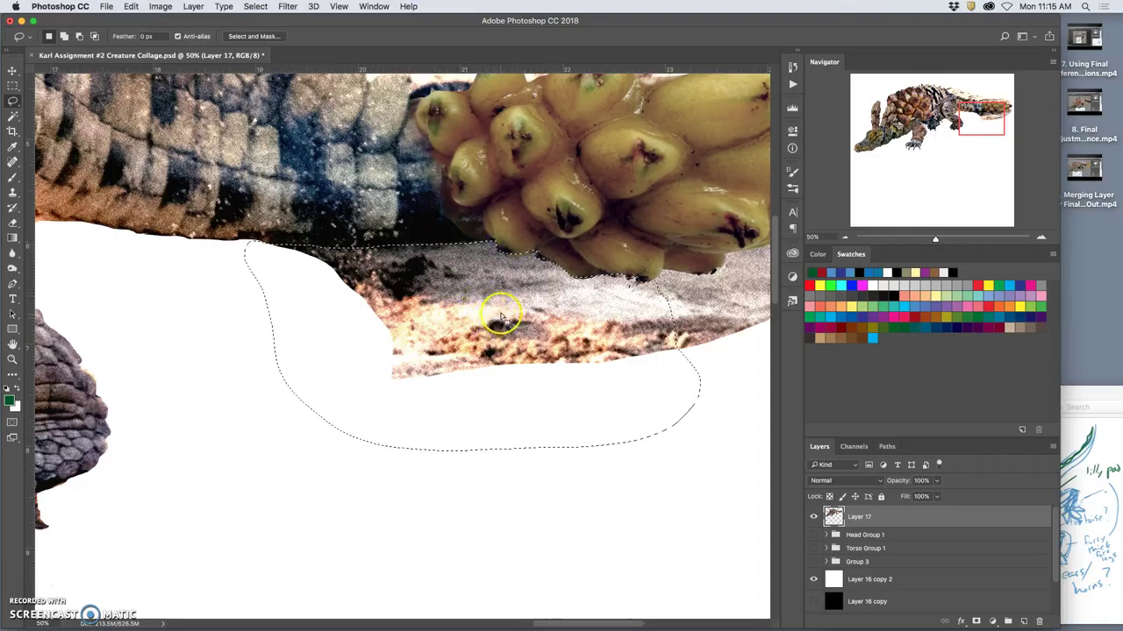
Erase the stray torso texture, then the leftover background above the upper banana
key(Delete)
click(686, 463)
drag(676, 395, 460, 321)
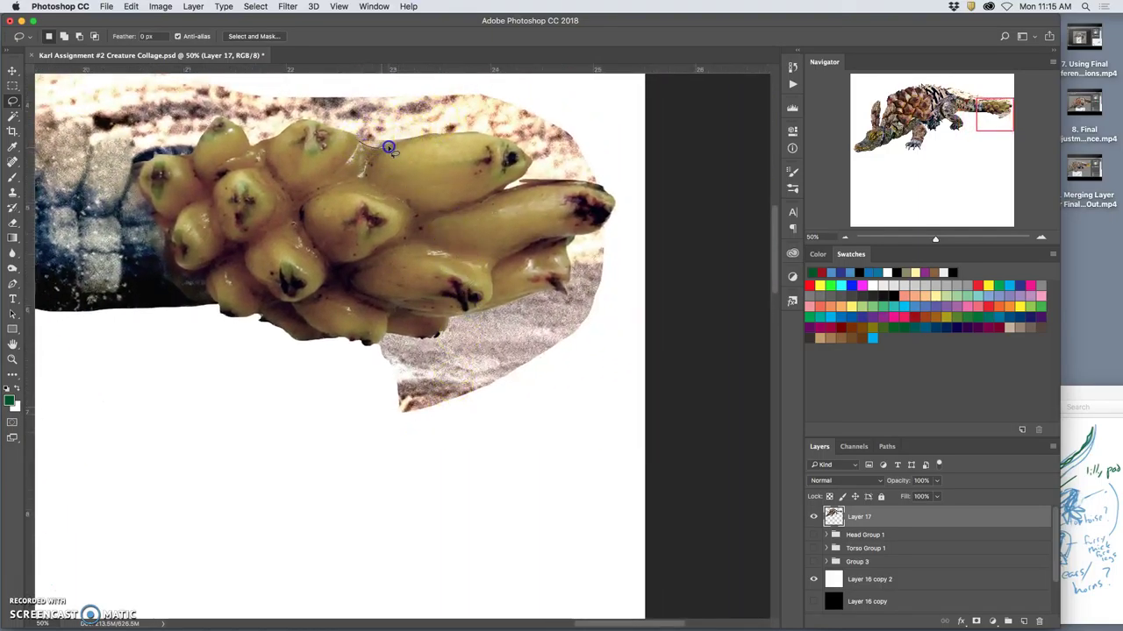
drag(405, 141, 470, 133)
drag(524, 156, 529, 164)
mouse_move(526, 187)
mouse_down()
mouse_move(627, 190)
mouse_move(608, 118)
mouse_move(473, 78)
mouse_move(391, 83)
mouse_move(364, 143)
mouse_up()
key(Delete)
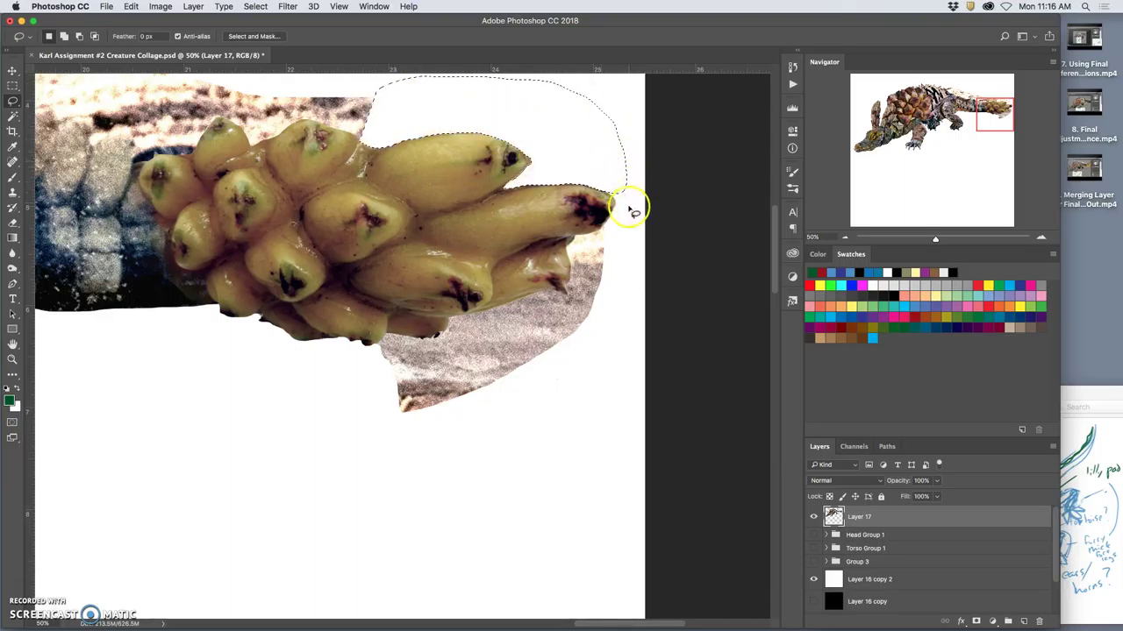
key(super+d)
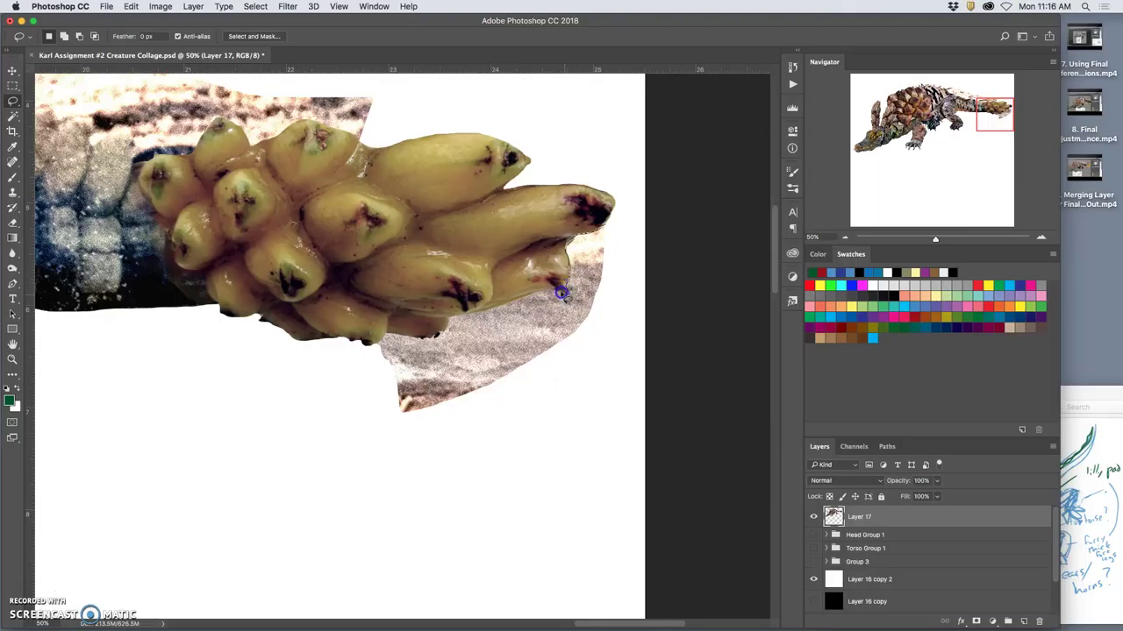
Lasso and erase the textured area below the bananas, then deselect
drag(530, 297, 459, 317)
mouse_move(433, 337)
mouse_down()
mouse_move(379, 341)
mouse_move(359, 397)
mouse_move(418, 482)
mouse_move(582, 416)
mouse_move(642, 309)
mouse_move(644, 278)
mouse_up()
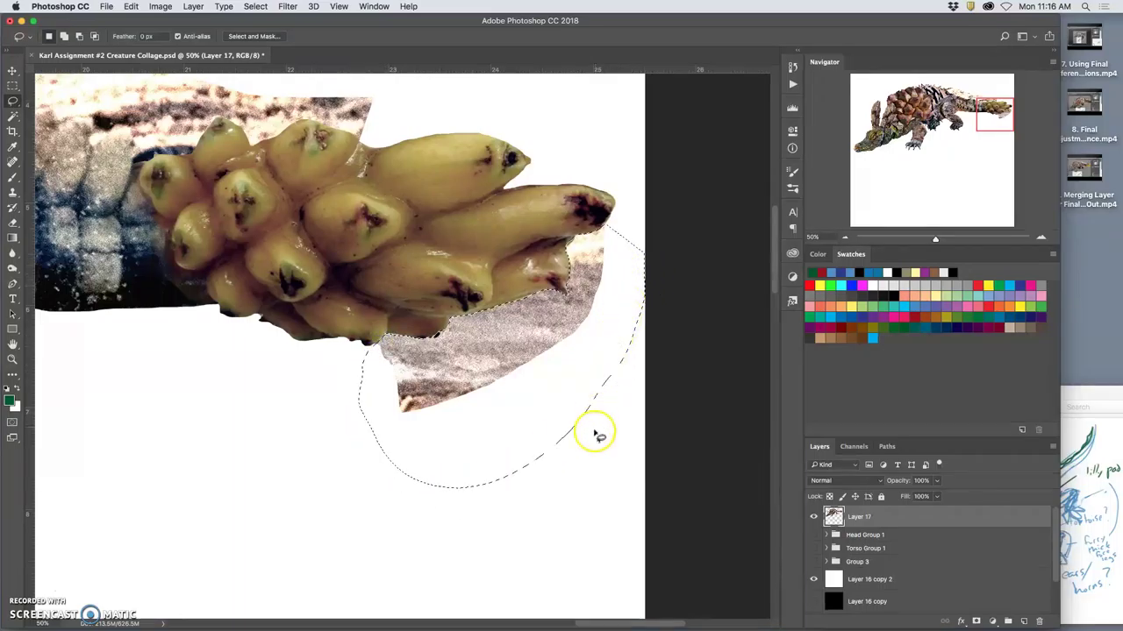
key(Delete)
key(ctrl+d)
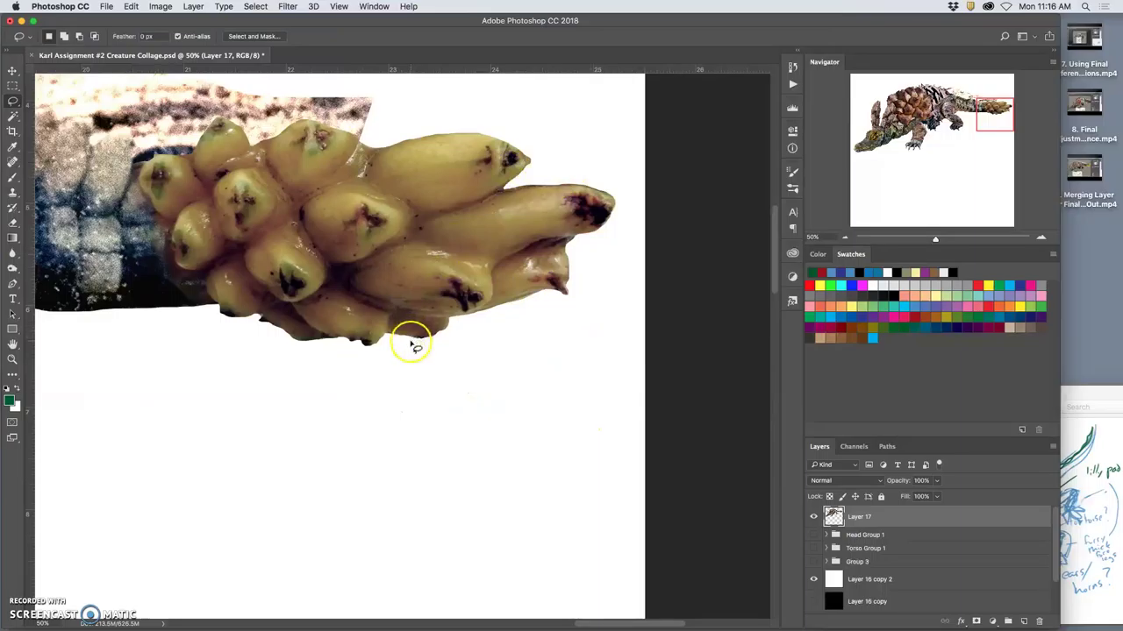
Return to 50% zoom and erase the beige background above the bananas at the tail joint
drag(368, 349, 641, 470)
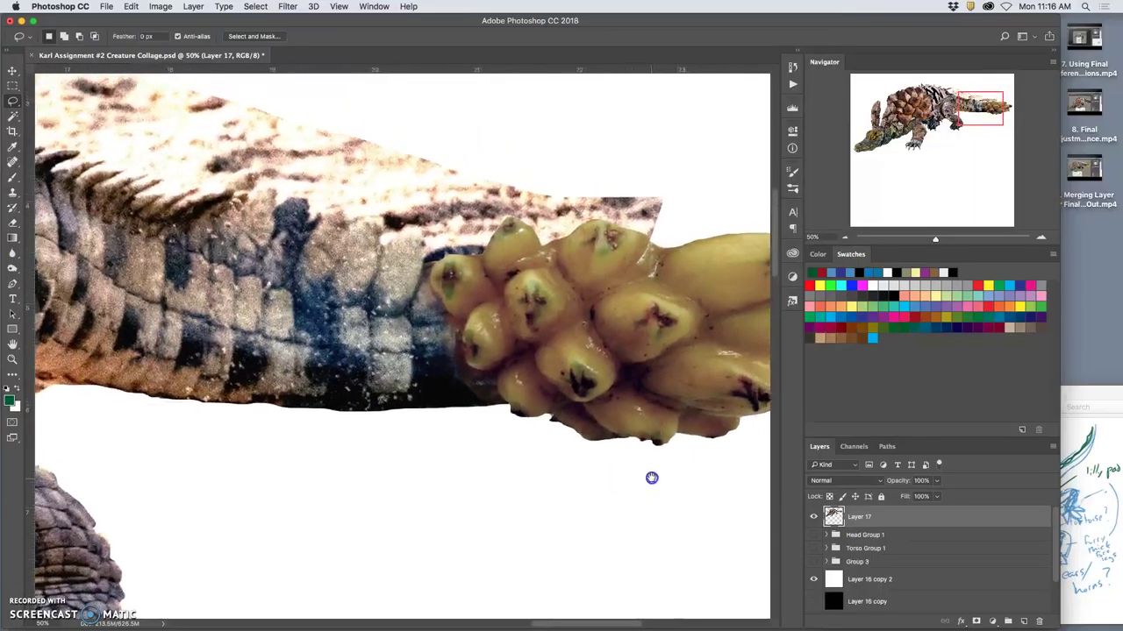
alt+click(631, 350)
mouse_move(656, 179)
mouse_down()
mouse_move(608, 260)
mouse_move(600, 303)
mouse_move(451, 374)
mouse_move(534, 339)
mouse_up()
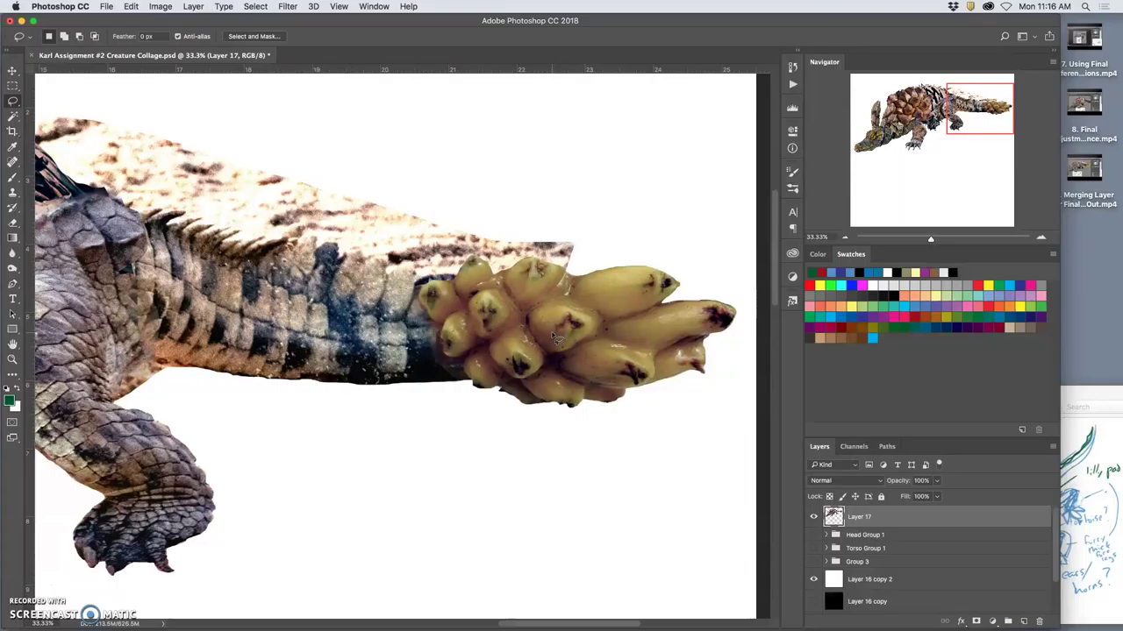
drag(524, 233, 606, 187)
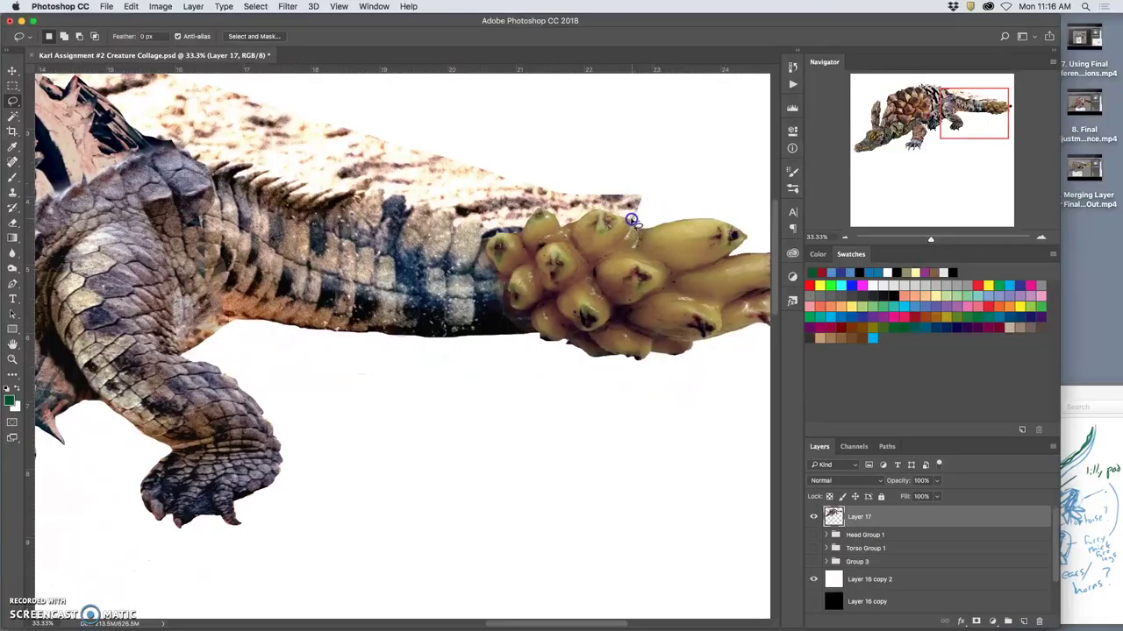
key(super+plus)
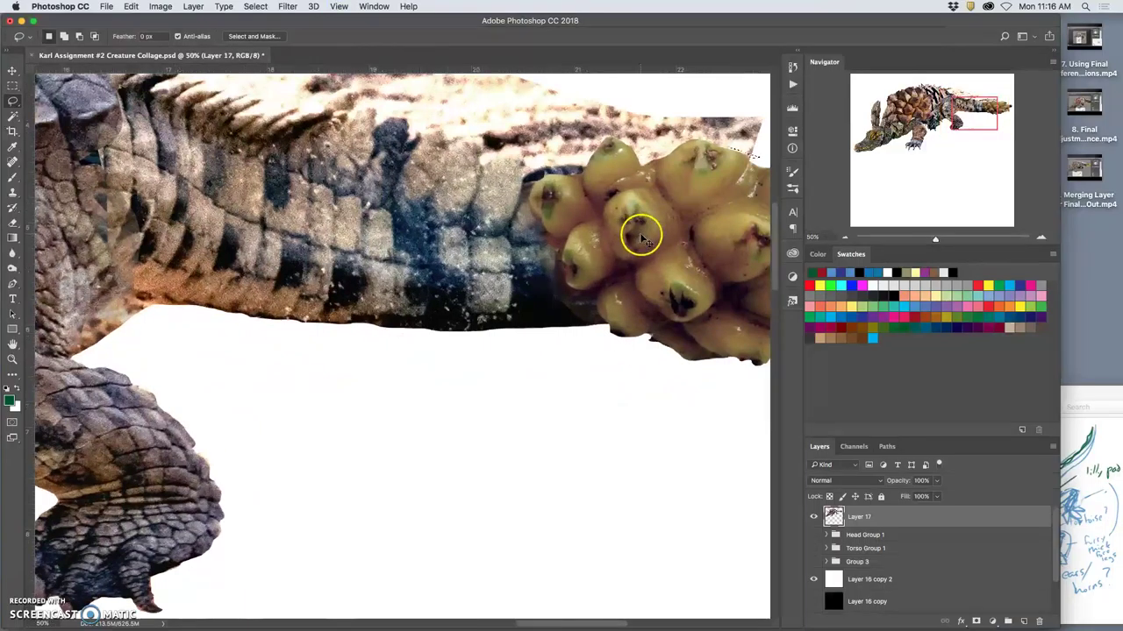
mouse_move(711, 239)
mouse_down()
mouse_move(591, 221)
mouse_move(518, 121)
mouse_move(345, 96)
mouse_up()
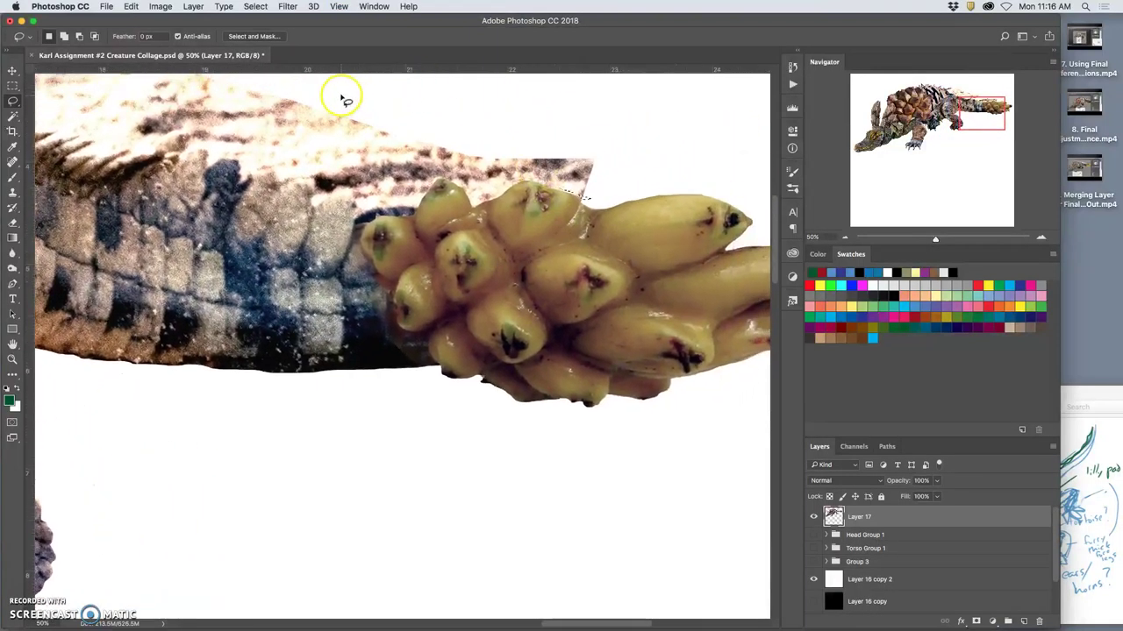
mouse_move(316, 142)
mouse_down()
mouse_move(308, 201)
mouse_move(324, 203)
mouse_move(305, 237)
mouse_move(342, 235)
mouse_up()
mouse_move(308, 195)
mouse_down()
mouse_move(347, 194)
mouse_move(359, 213)
mouse_move(408, 206)
mouse_move(440, 183)
mouse_move(463, 189)
mouse_up()
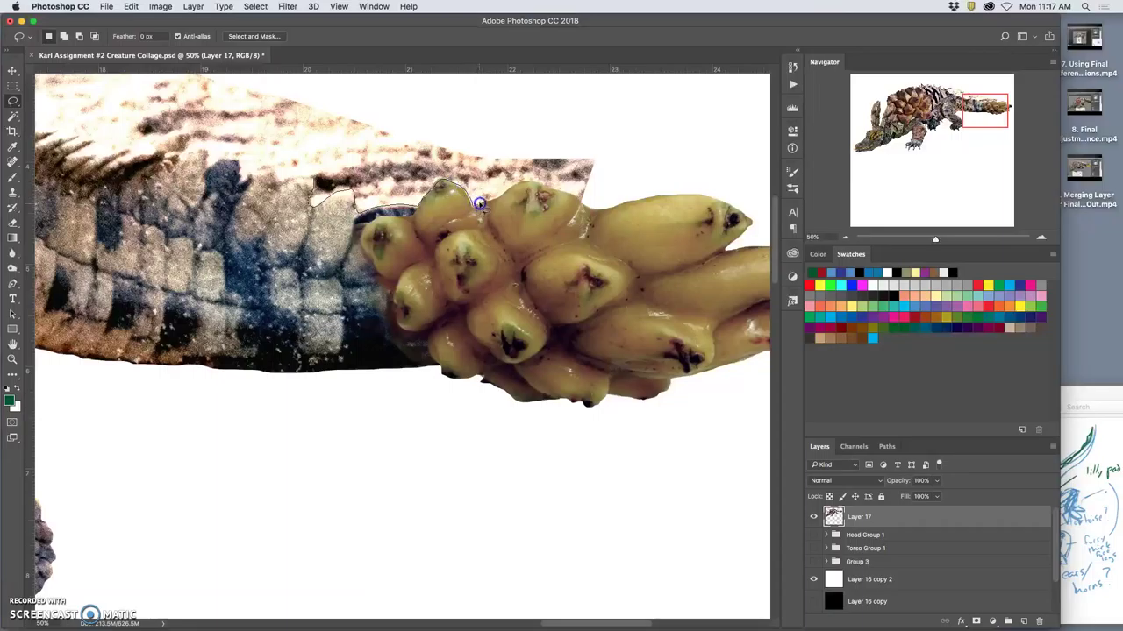
mouse_move(518, 187)
mouse_down()
mouse_move(601, 198)
mouse_move(632, 139)
mouse_move(522, 87)
mouse_move(347, 80)
mouse_up()
key(Delete)
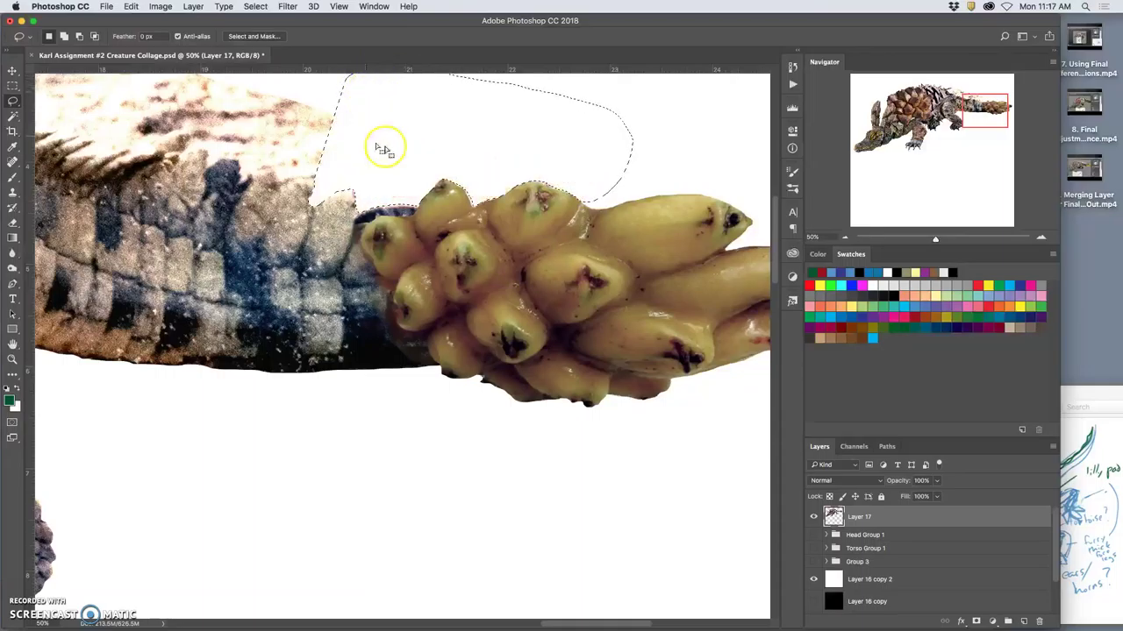
key(super+d)
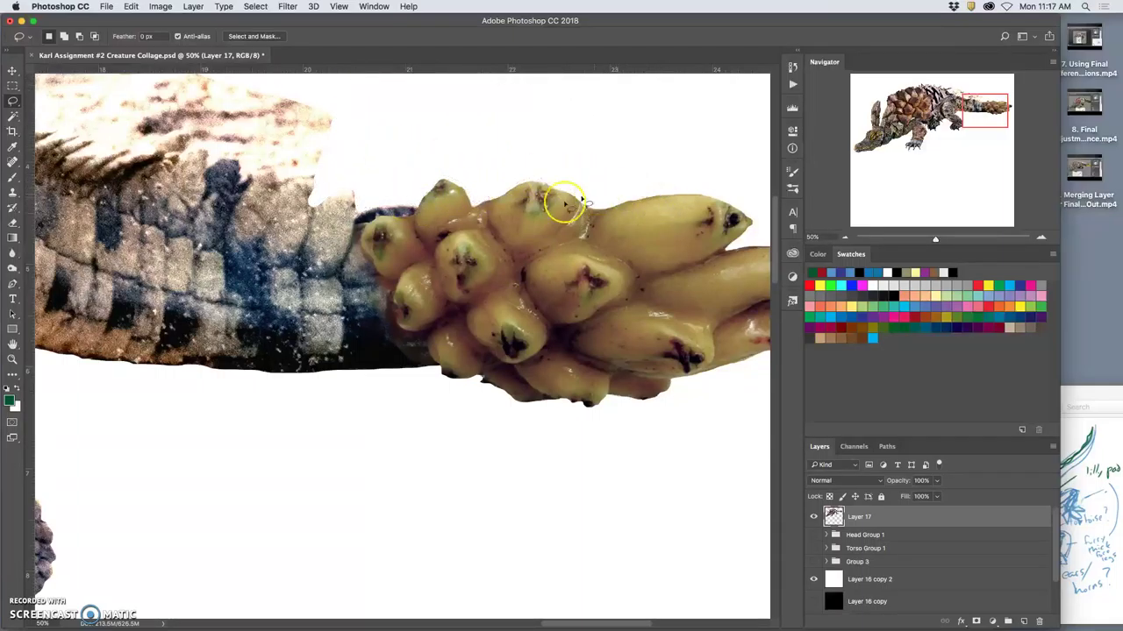
Lasso the beige area above the tail spines
scroll(562, 184, left, 4)
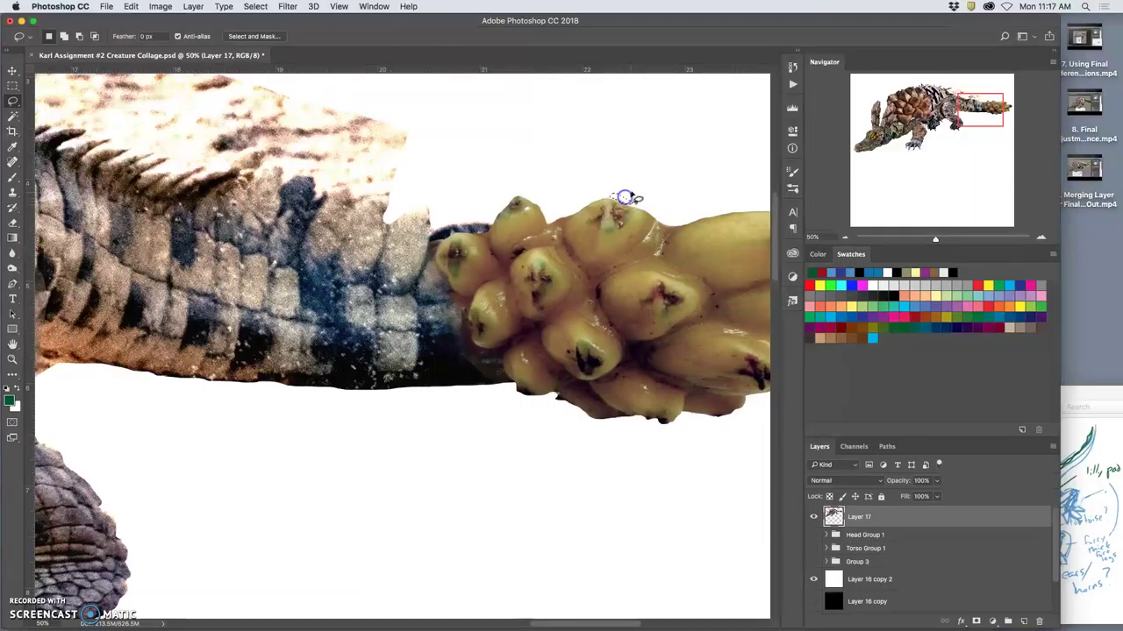
click(538, 200)
mouse_move(537, 200)
mouse_down()
mouse_move(471, 216)
mouse_move(427, 168)
mouse_move(392, 194)
mouse_move(353, 198)
mouse_move(345, 182)
mouse_move(256, 173)
mouse_up()
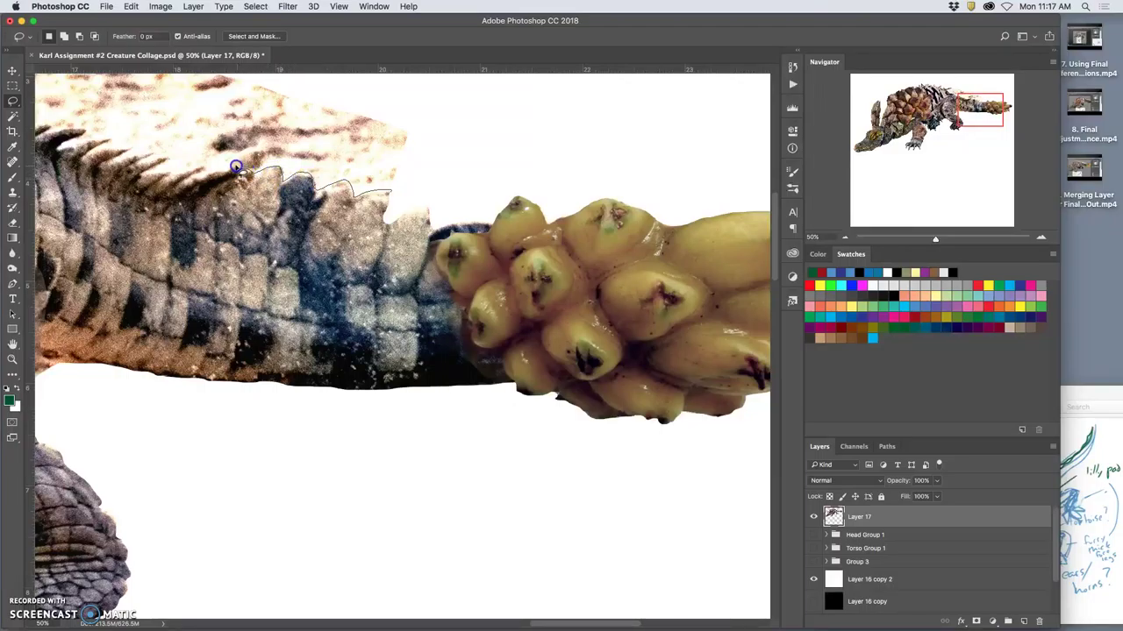
drag(230, 166, 184, 168)
mouse_move(137, 148)
mouse_down()
mouse_move(196, 94)
mouse_move(263, 76)
mouse_move(400, 117)
mouse_move(427, 144)
mouse_up()
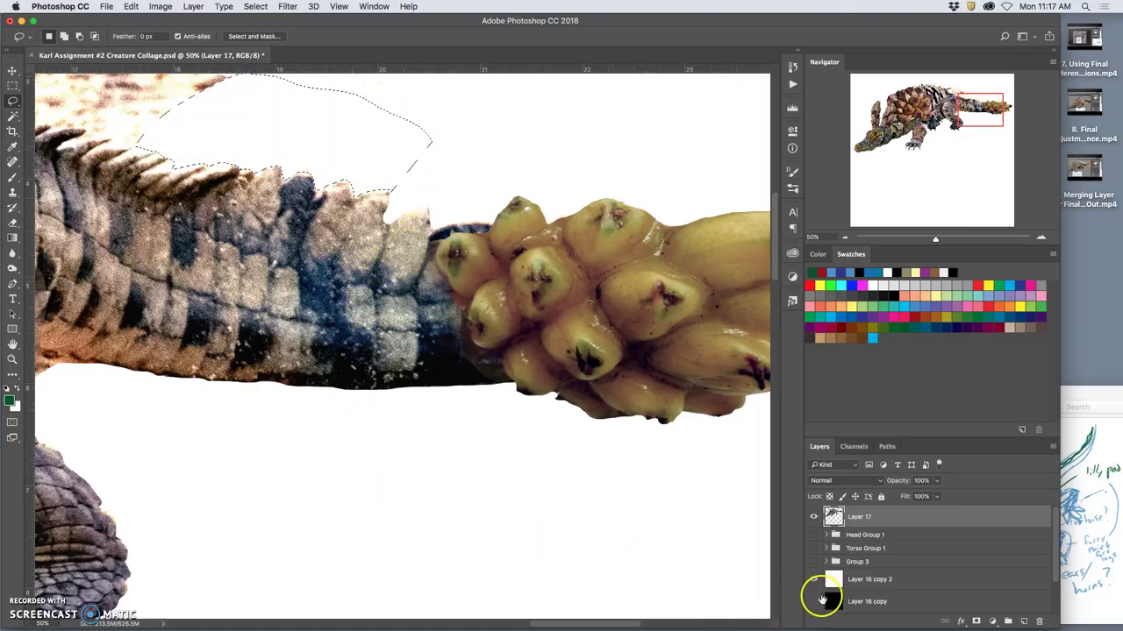
Hide the white and black background layers so grey Layer 16 shows behind the collage
click(813, 579)
click(813, 601)
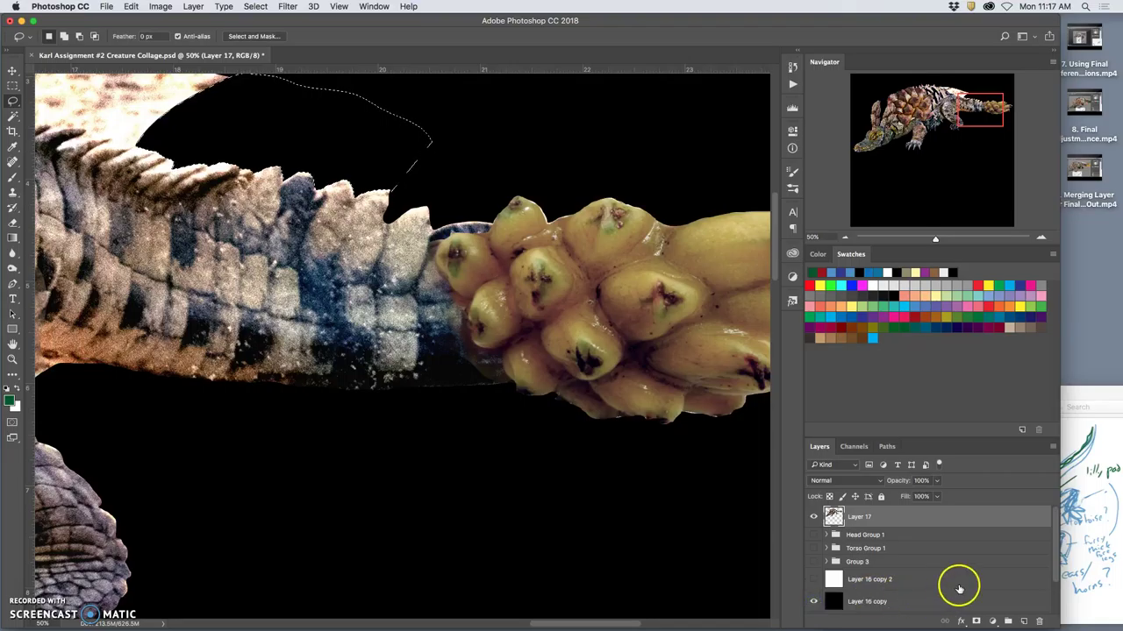
scroll(1059, 549, down, 1)
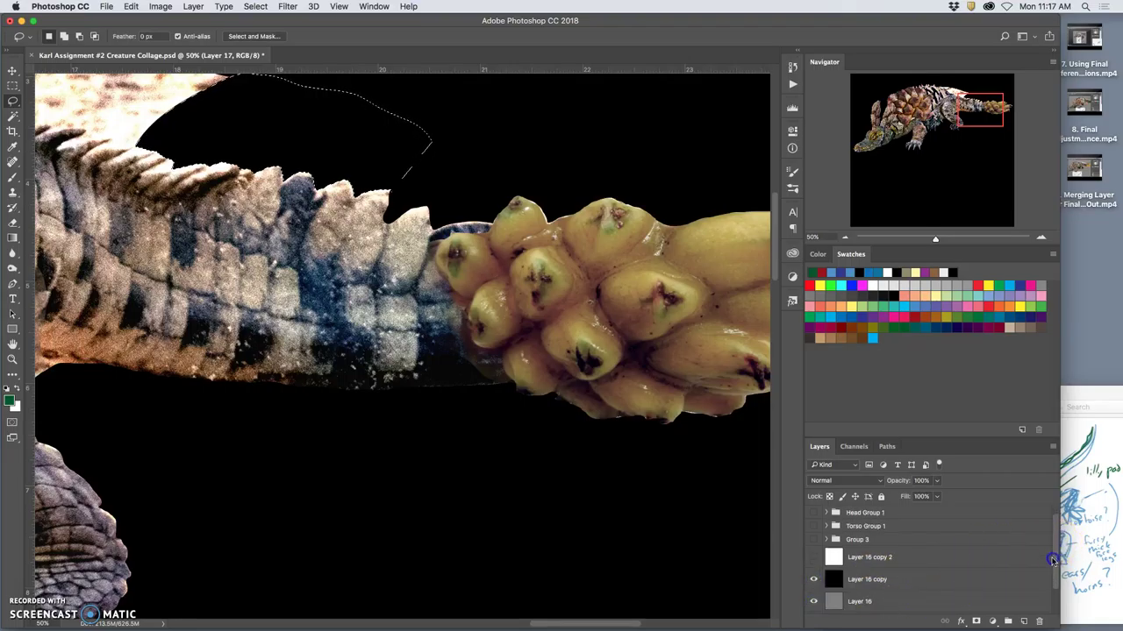
click(814, 557)
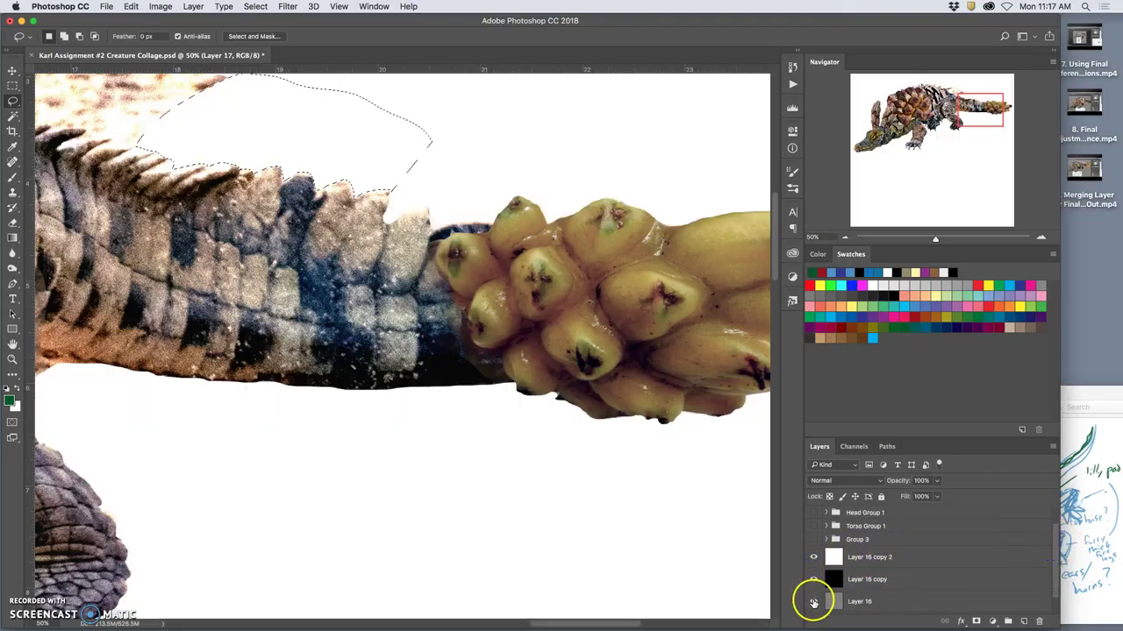
click(813, 558)
click(813, 579)
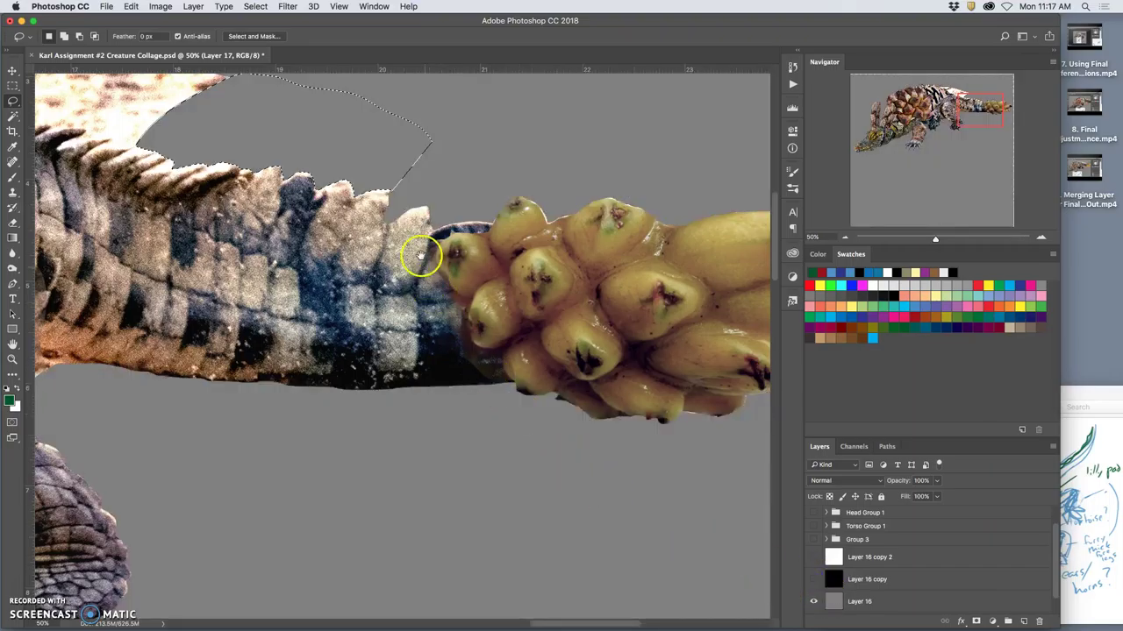
scroll(421, 251, left, 5)
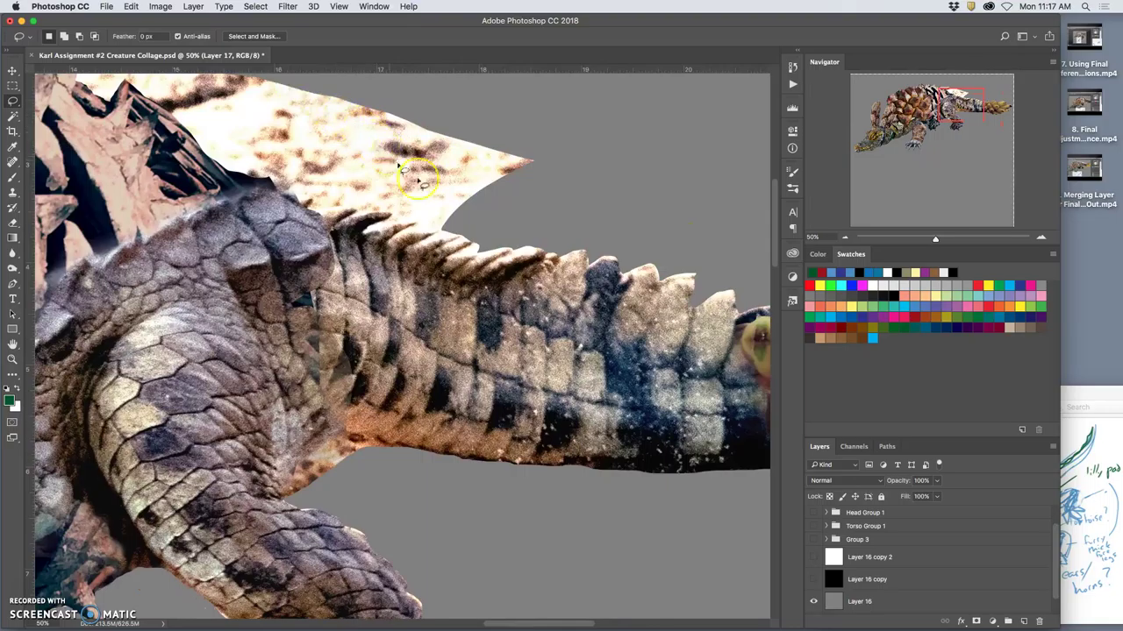
Lasso and delete the beige patch above the tail spines, then deselect
drag(273, 180, 276, 184)
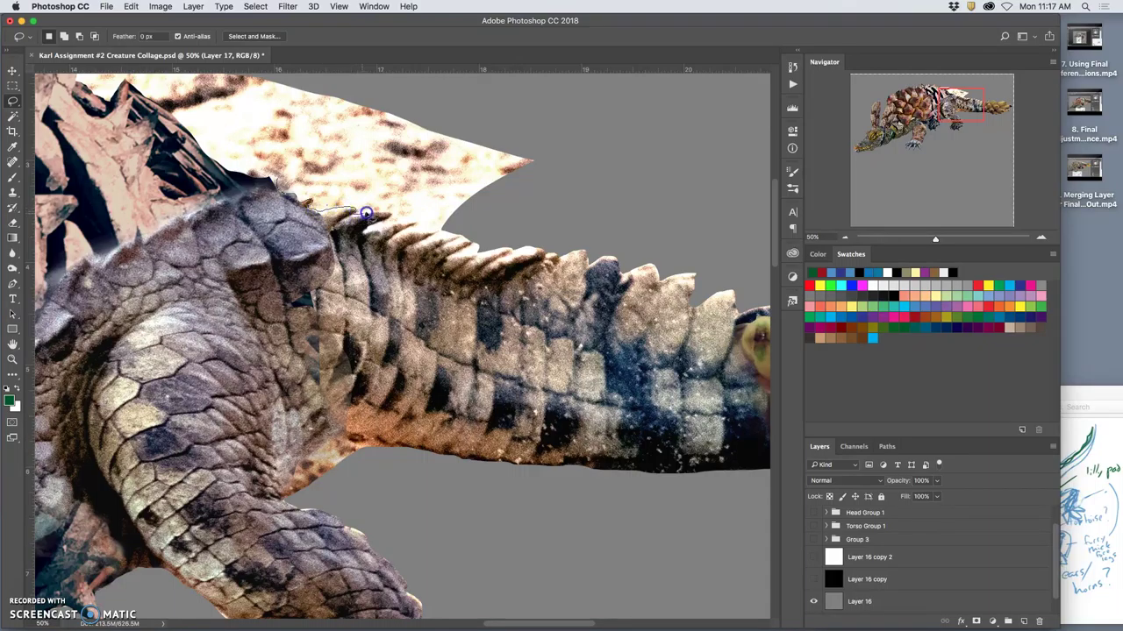
mouse_move(366, 213)
mouse_down()
mouse_move(379, 211)
mouse_move(382, 230)
mouse_move(416, 222)
mouse_up()
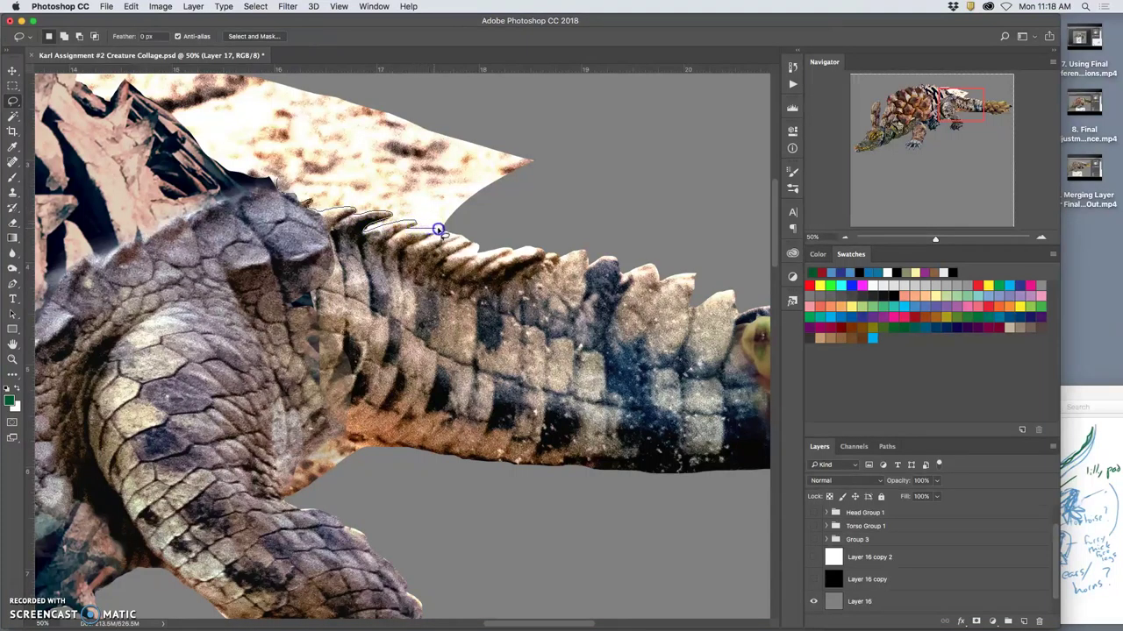
drag(449, 232, 460, 242)
mouse_move(462, 257)
mouse_down()
mouse_move(589, 177)
mouse_move(562, 101)
mouse_move(386, 75)
mouse_up()
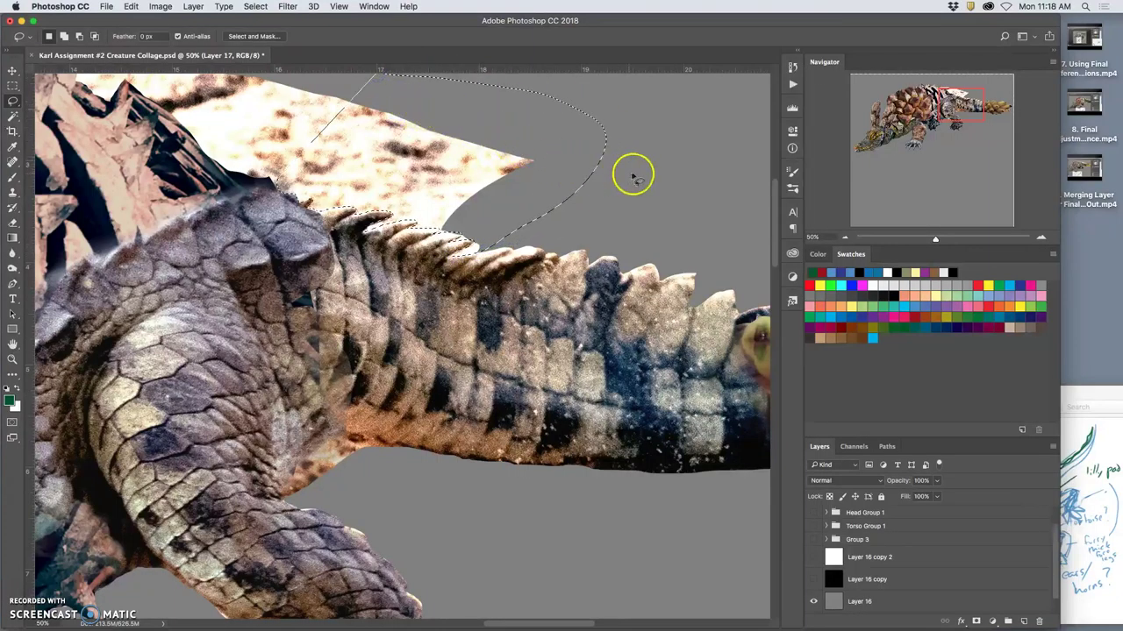
key(BackSpace)
key(super+d)
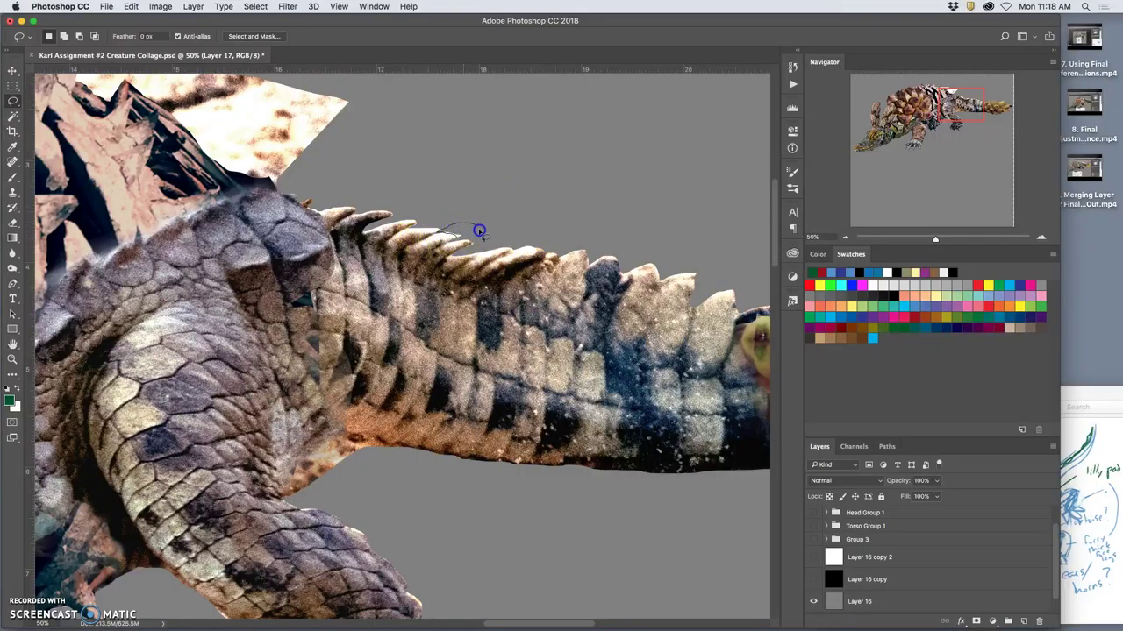
mouse_move(479, 231)
mouse_down()
mouse_move(514, 208)
mouse_move(421, 258)
mouse_move(477, 313)
mouse_move(659, 273)
mouse_move(684, 239)
mouse_up()
click(424, 260)
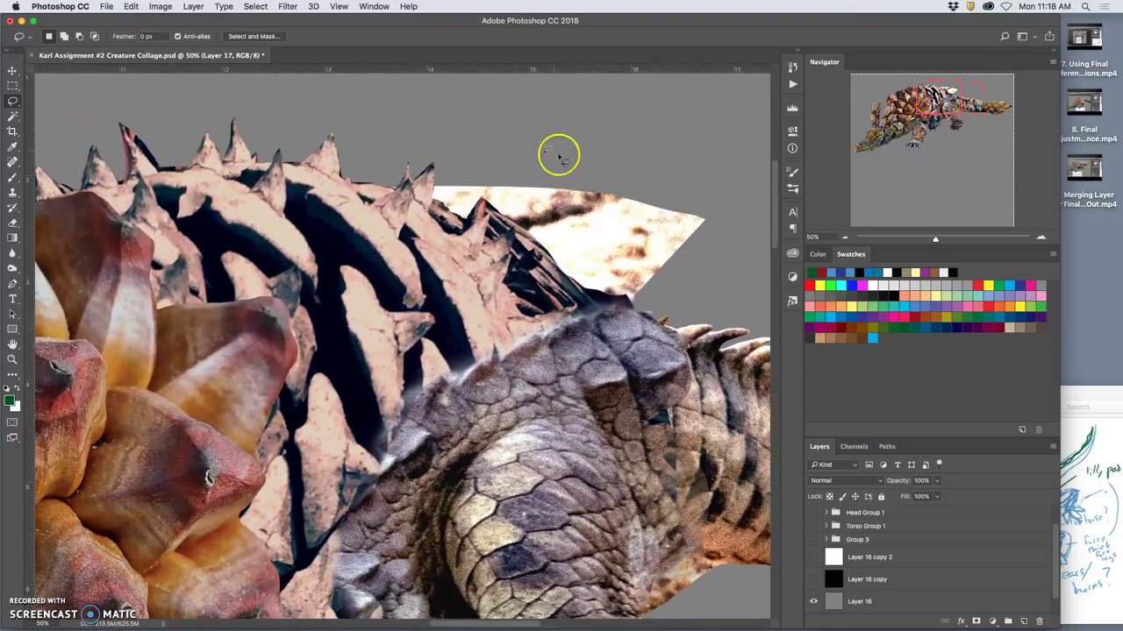
Lasso the dark spine fragments along the back seam and delete them to reveal grey
click(391, 188)
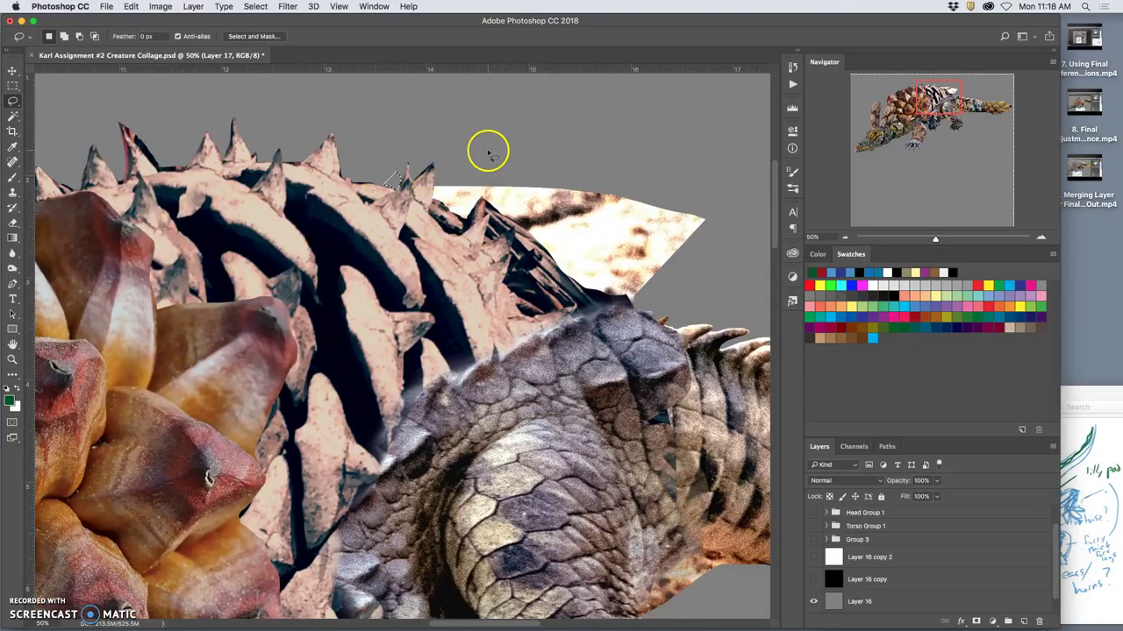
click(434, 182)
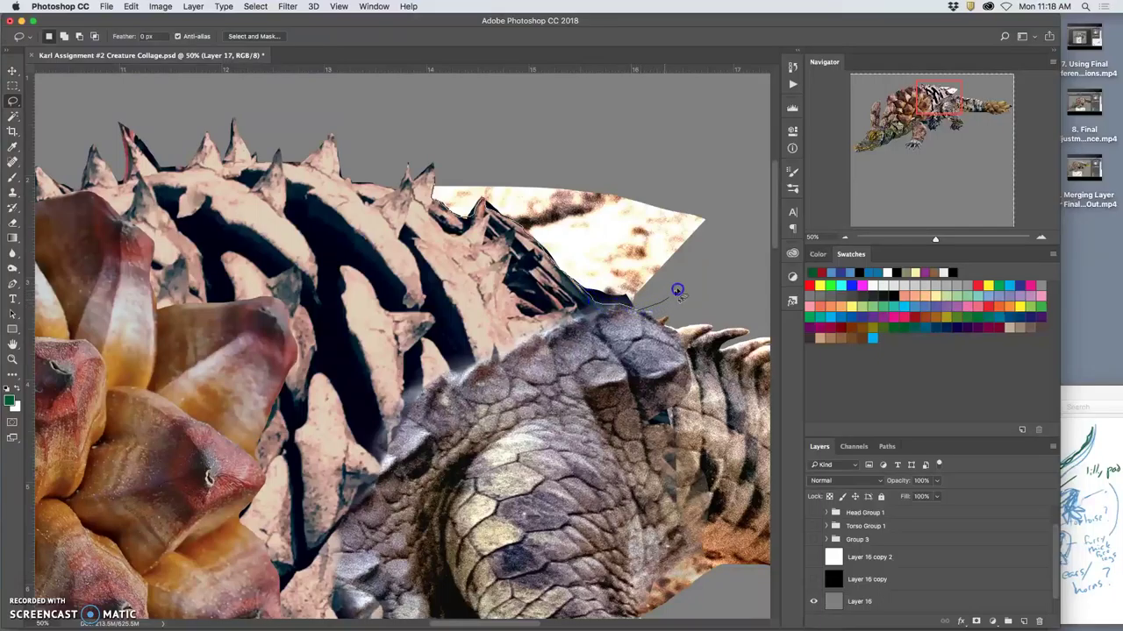
mouse_move(677, 290)
mouse_down()
mouse_move(716, 263)
mouse_move(752, 195)
mouse_move(644, 108)
mouse_move(575, 87)
mouse_up()
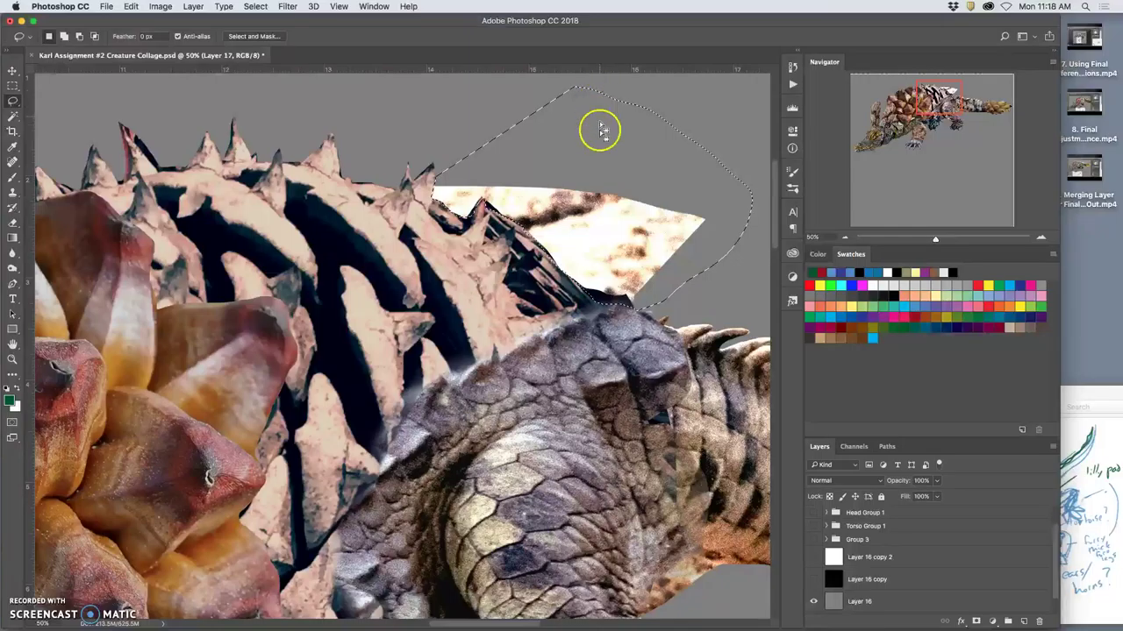
click(506, 107)
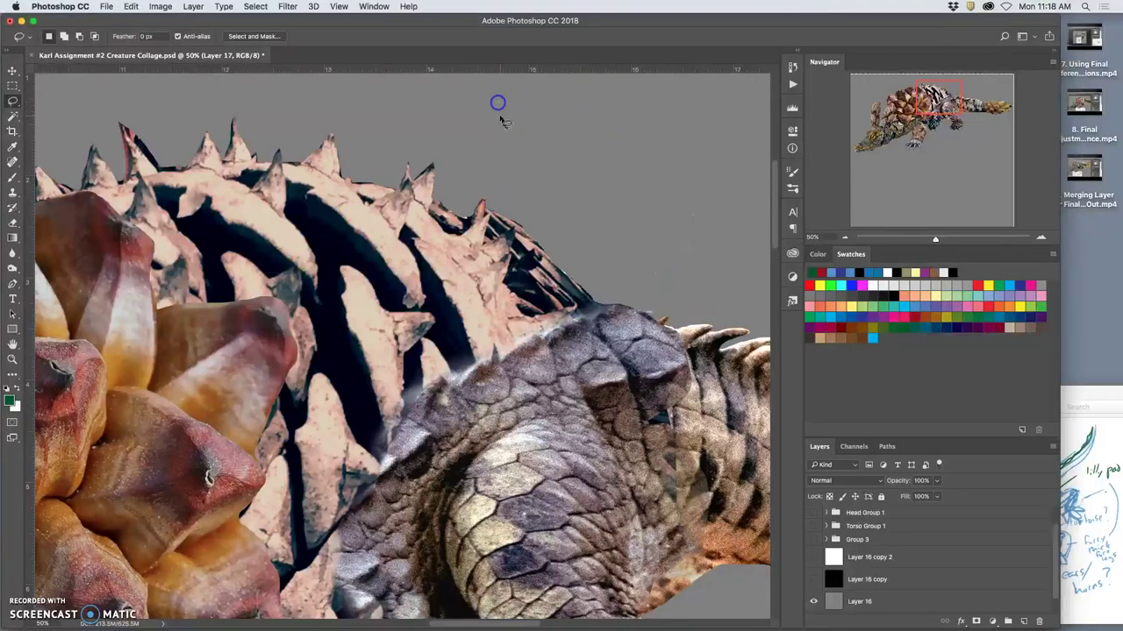
click(485, 206)
drag(483, 211, 489, 198)
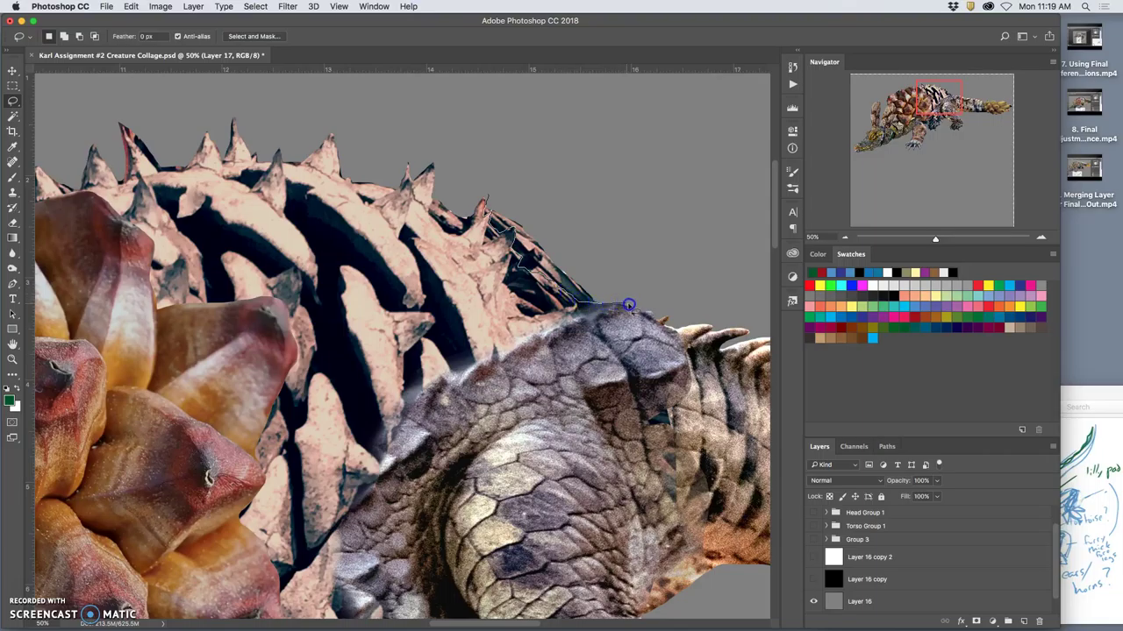
mouse_move(629, 304)
mouse_down()
mouse_move(652, 258)
mouse_move(573, 148)
mouse_move(646, 146)
mouse_up()
key(Delete)
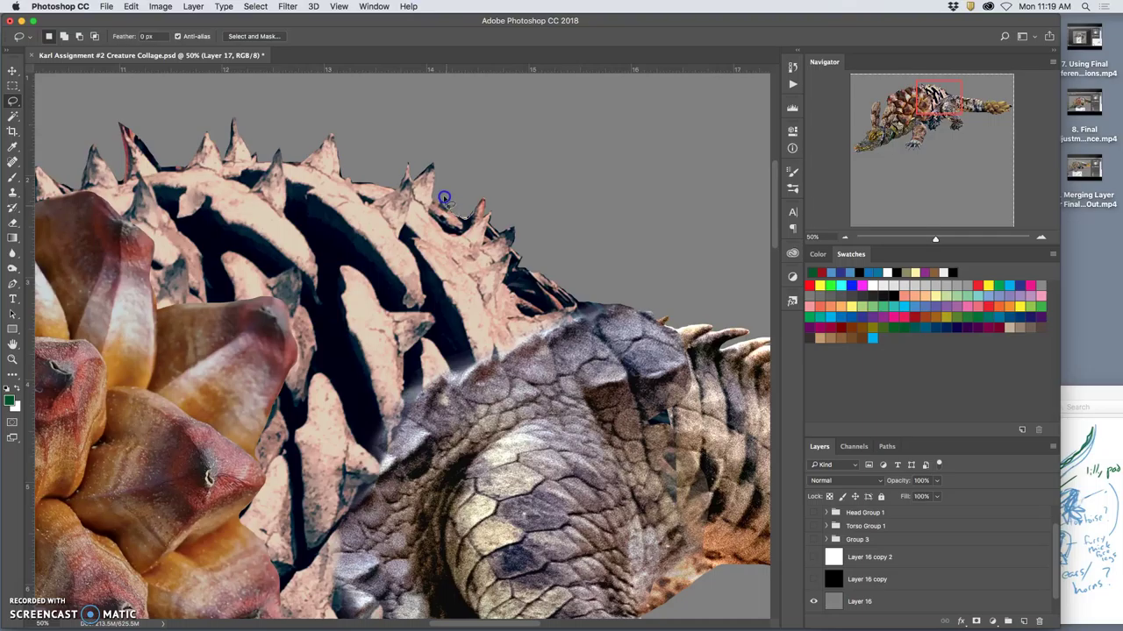
Pan to the pinecone back and trace a trial outline along the spine tips, then discard it
drag(496, 165, 649, 186)
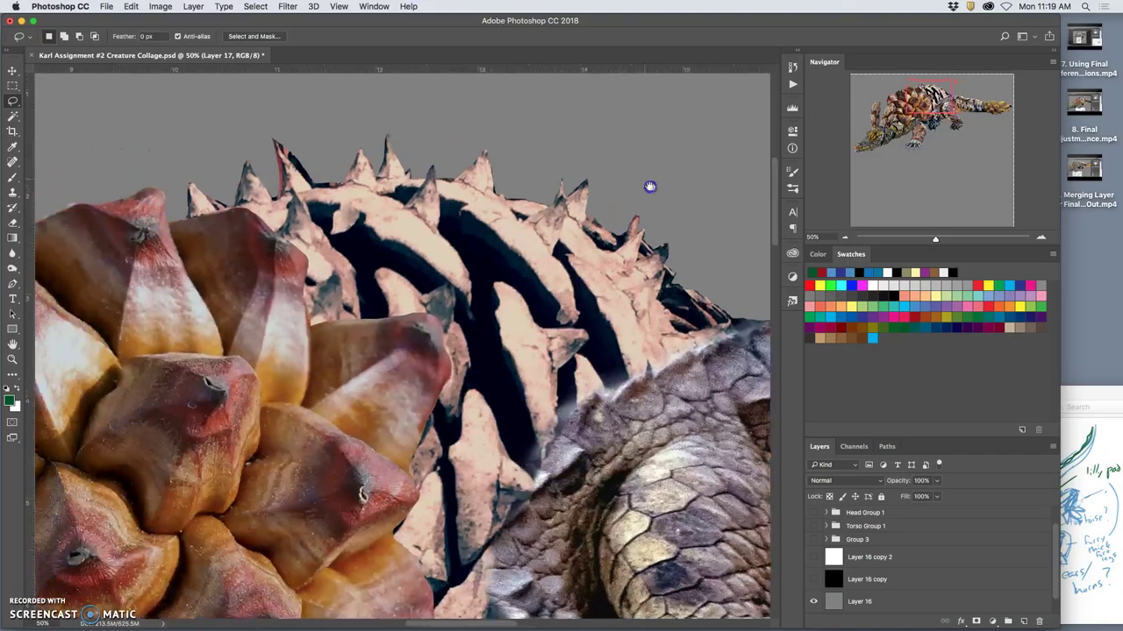
drag(415, 142, 569, 170)
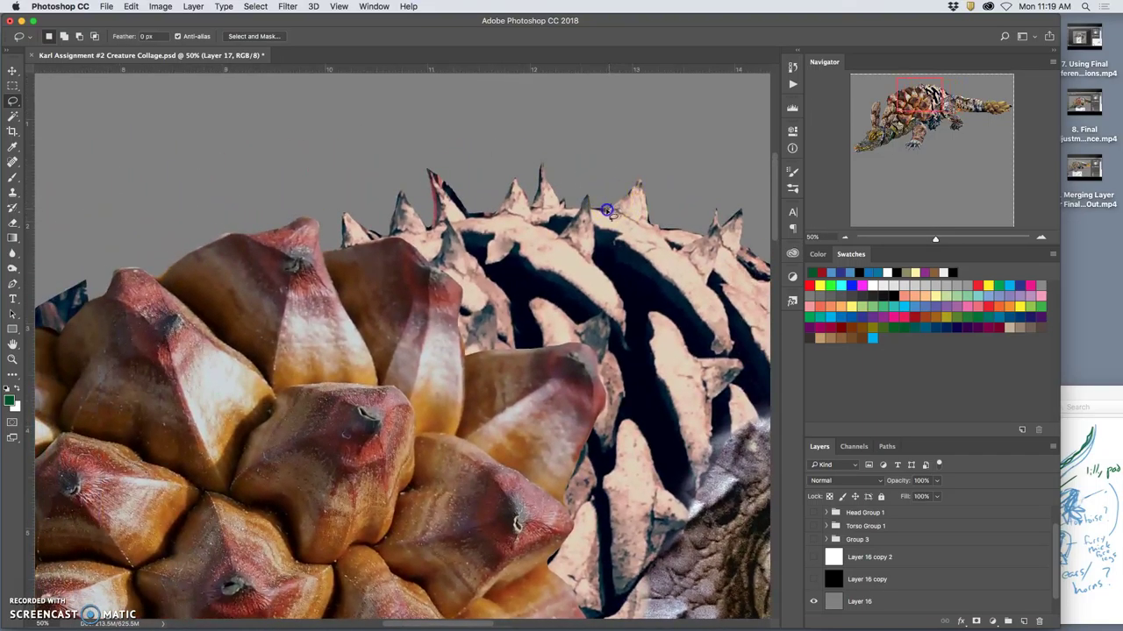
mouse_move(597, 196)
mouse_down()
mouse_move(669, 185)
mouse_move(712, 206)
mouse_move(700, 234)
mouse_move(527, 189)
mouse_move(683, 235)
mouse_up()
click(746, 212)
click(737, 188)
click(643, 213)
click(588, 176)
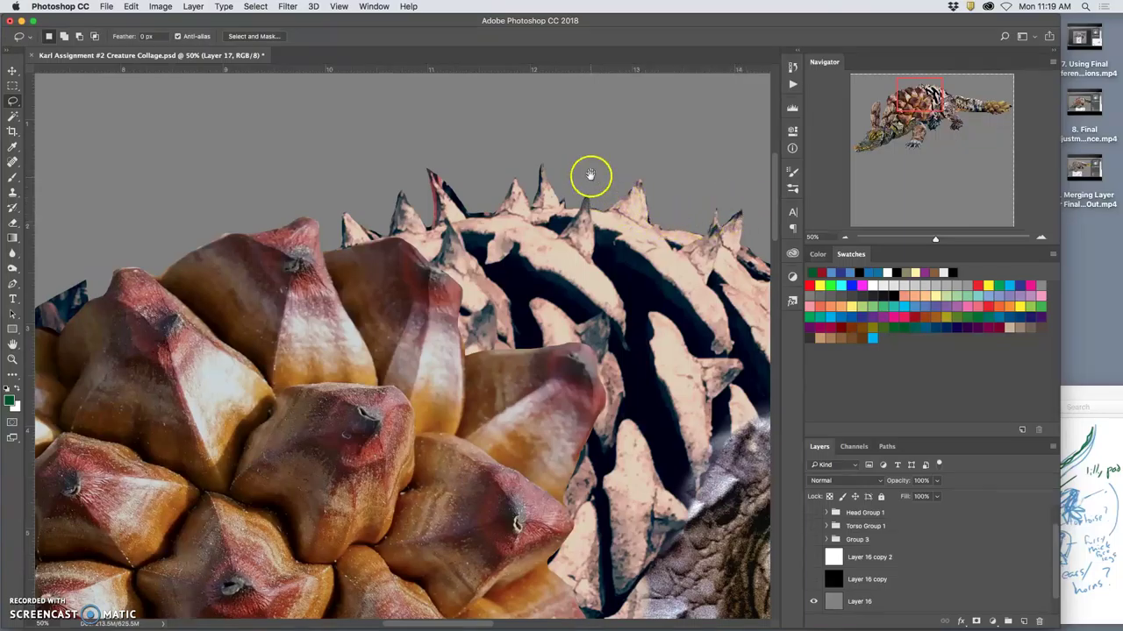
scroll(672, 161, left, 5)
click(641, 181)
click(580, 155)
click(571, 155)
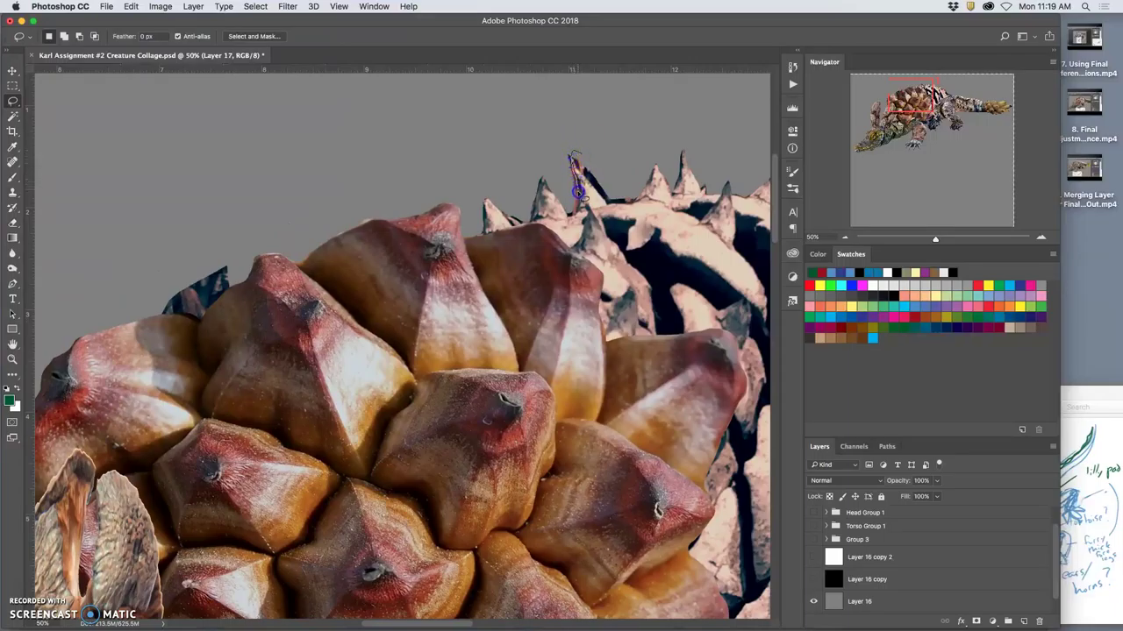
click(571, 217)
click(571, 145)
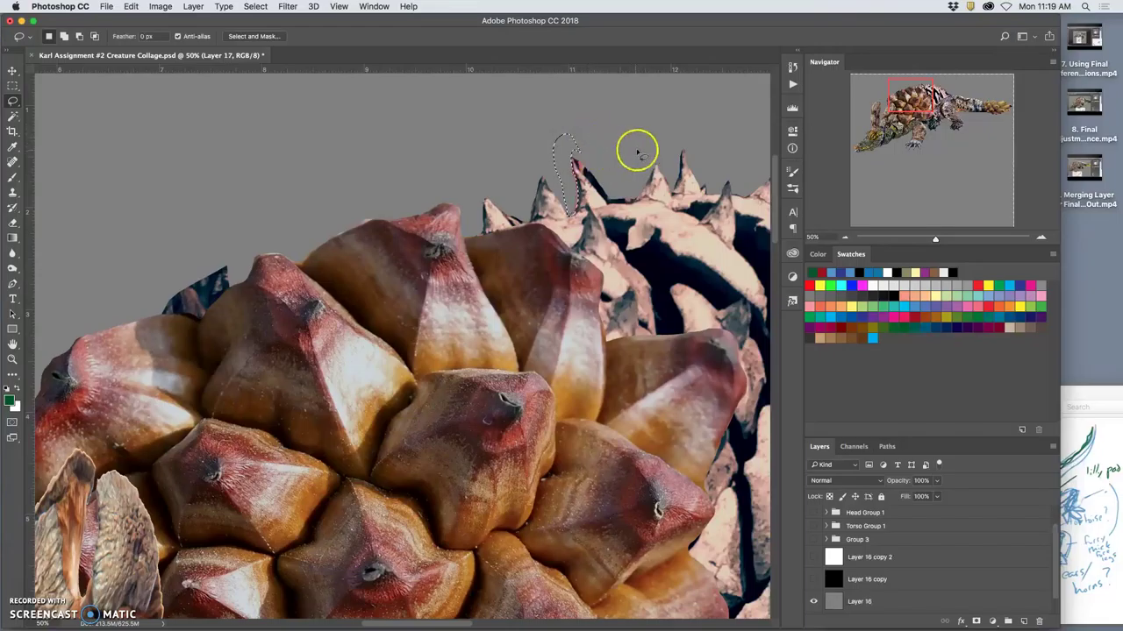
Outline a lower spine and attempt a delete, dismissing the 'No pixels are selected' warning
click(574, 154)
mouse_move(572, 158)
mouse_down()
mouse_move(605, 202)
mouse_move(639, 194)
mouse_move(614, 155)
mouse_move(579, 158)
mouse_up()
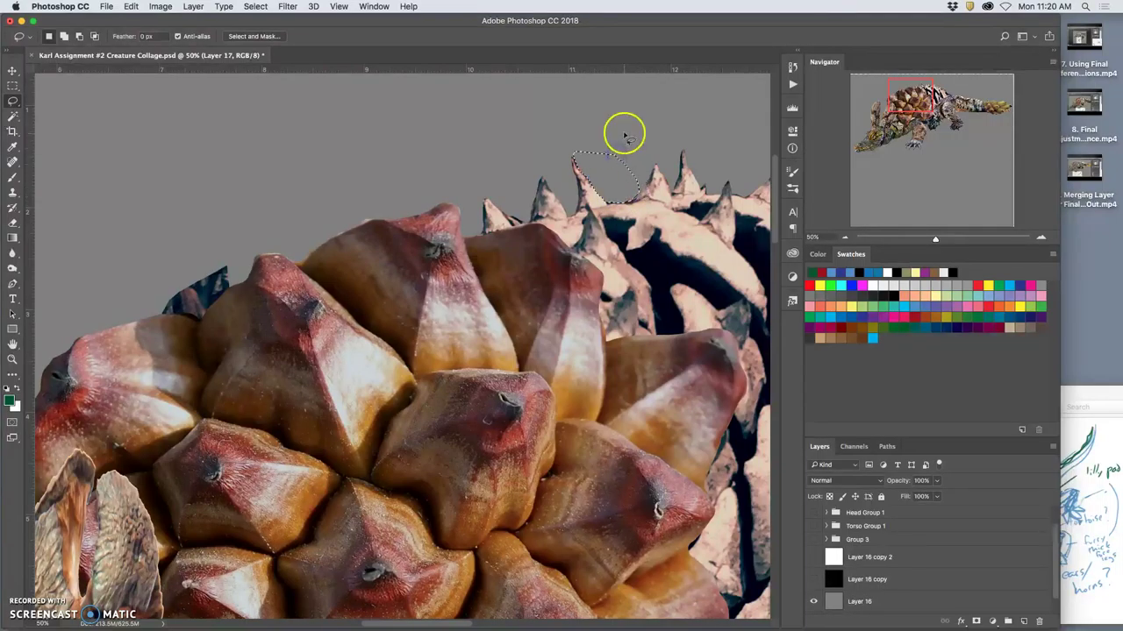
drag(506, 211, 537, 210)
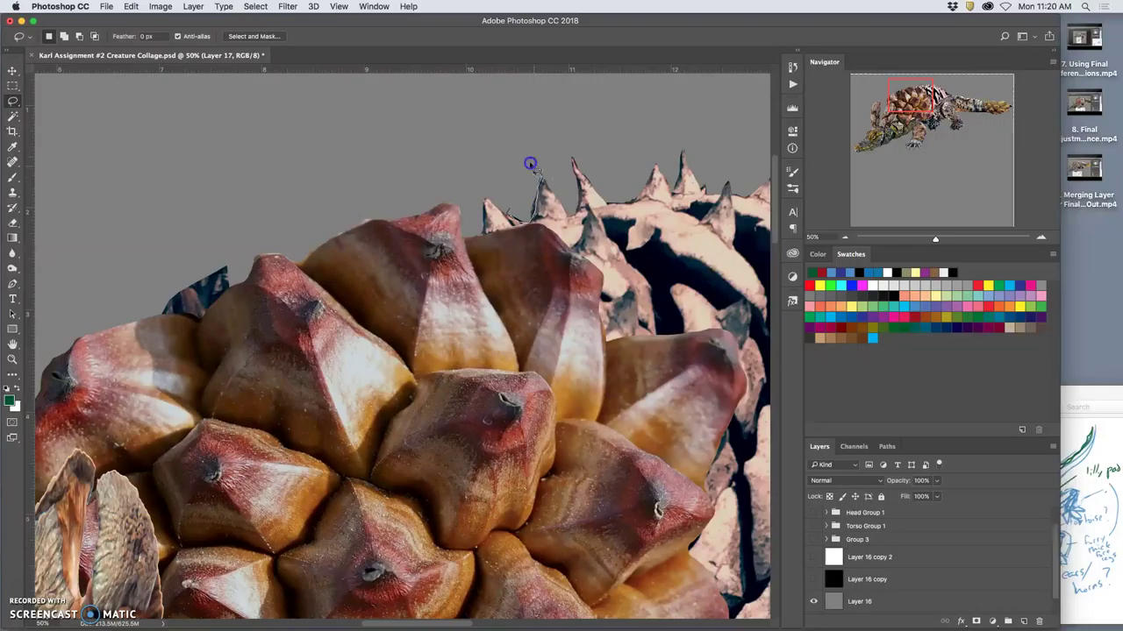
mouse_move(529, 164)
mouse_down()
mouse_move(507, 149)
mouse_move(476, 196)
mouse_up()
key(ctrl+j)
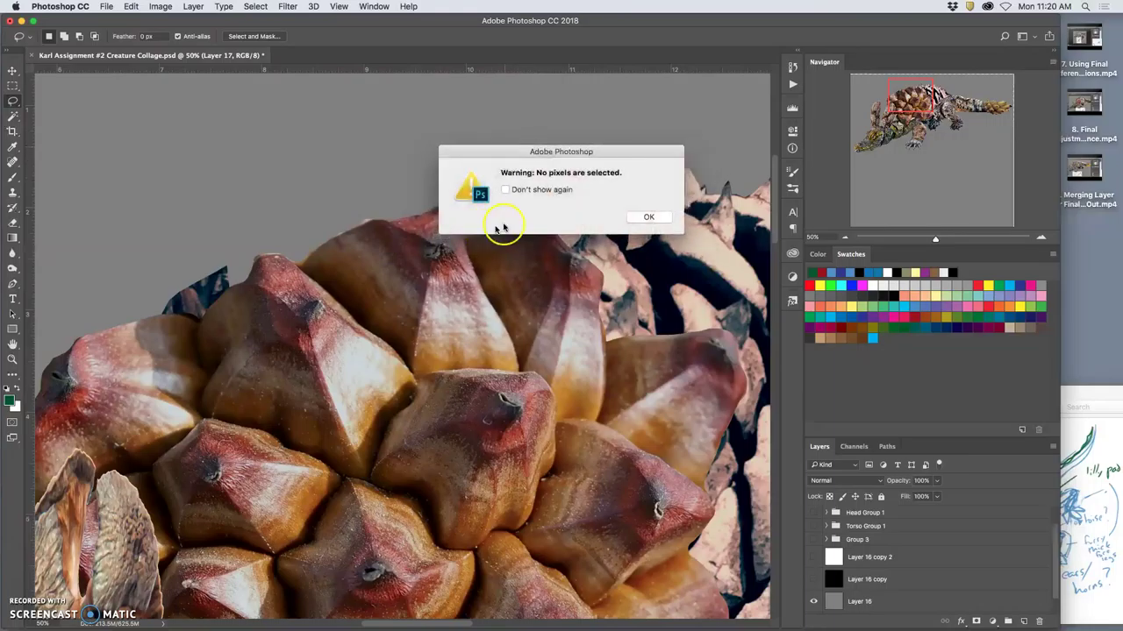
click(649, 220)
Lasso the dark blue fragment at the pinecone back's upper-left edge, delete it and deselect
drag(377, 216, 346, 215)
click(233, 257)
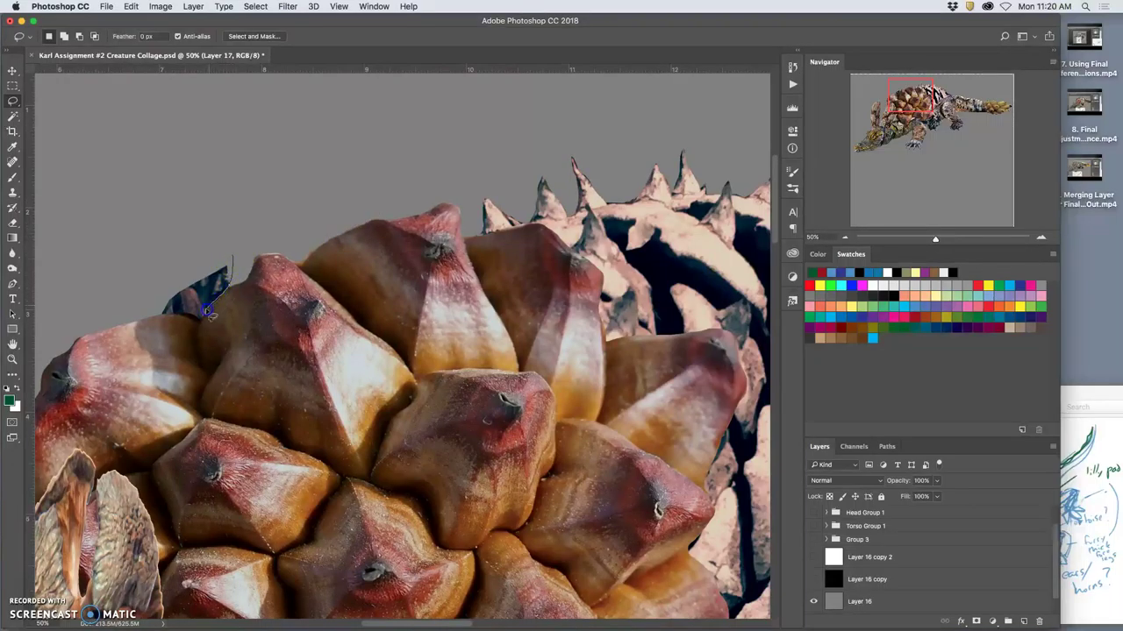
drag(190, 314, 235, 263)
click(235, 287)
mouse_move(153, 316)
mouse_down()
mouse_move(181, 246)
mouse_move(255, 227)
mouse_move(268, 180)
mouse_move(313, 132)
mouse_up()
key(Delete)
key(ctrl+d)
drag(240, 191, 181, 296)
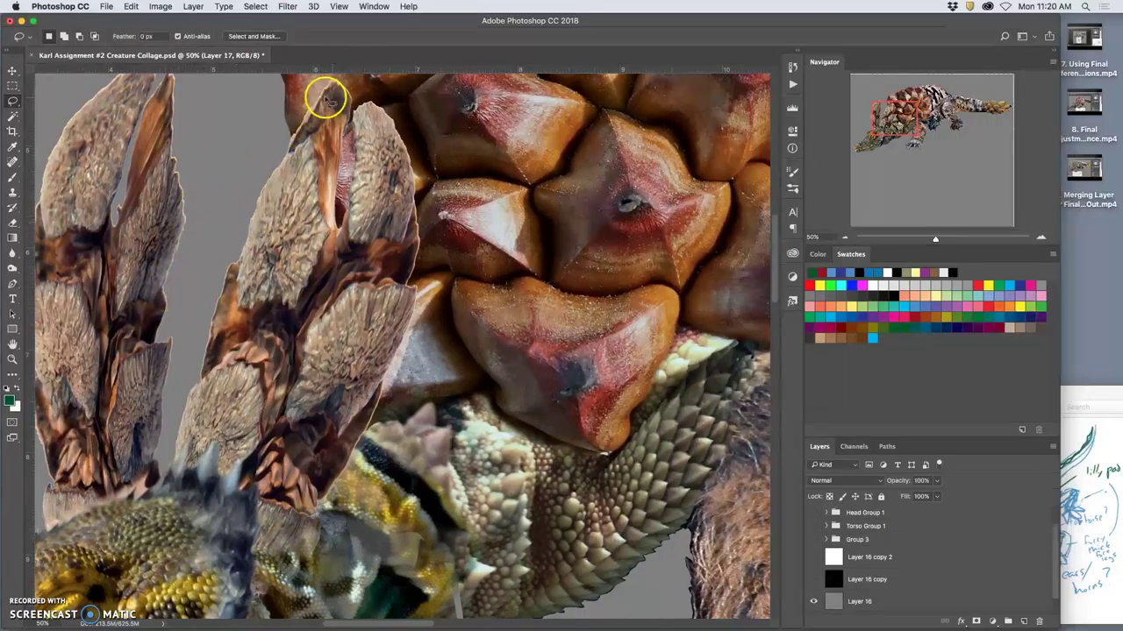
drag(370, 265, 436, 195)
drag(289, 281, 328, 233)
Zoom out to the whole document and fill Layer 16 with 50% Gray
drag(273, 191, 271, 251)
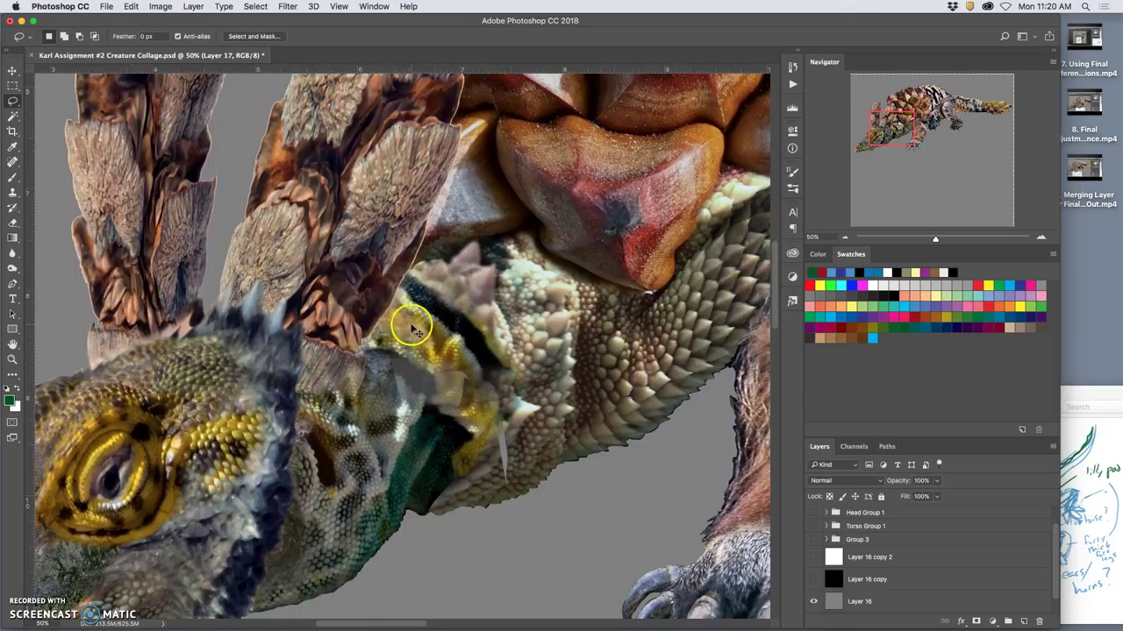
key(super+minus)
key(super+minus)
key(super+minus)
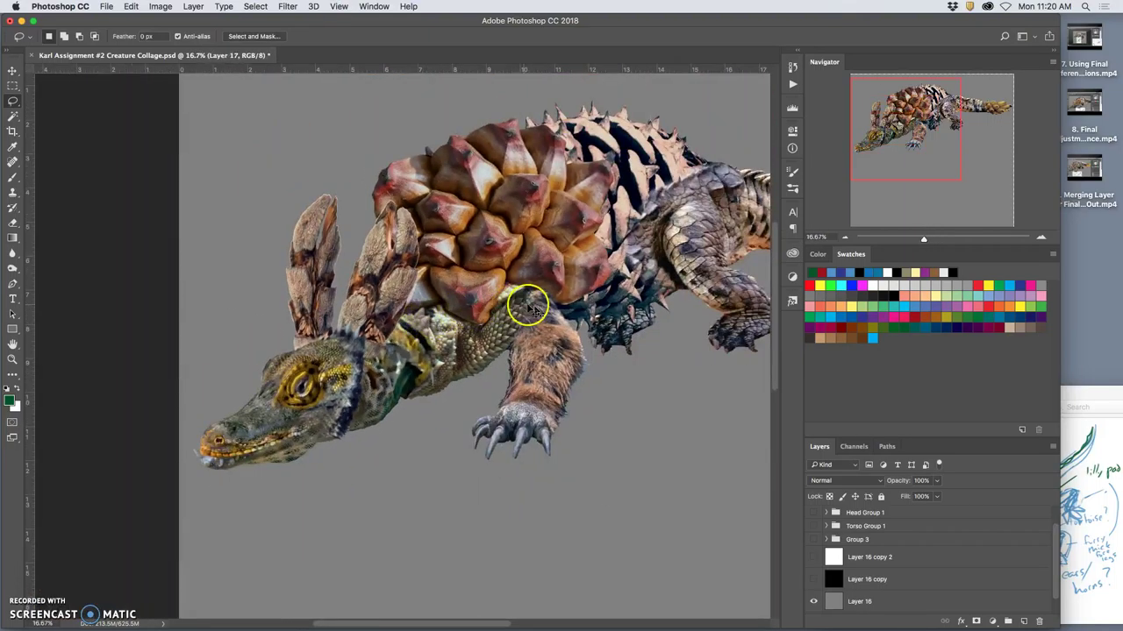
key(super+minus)
key(super+minus)
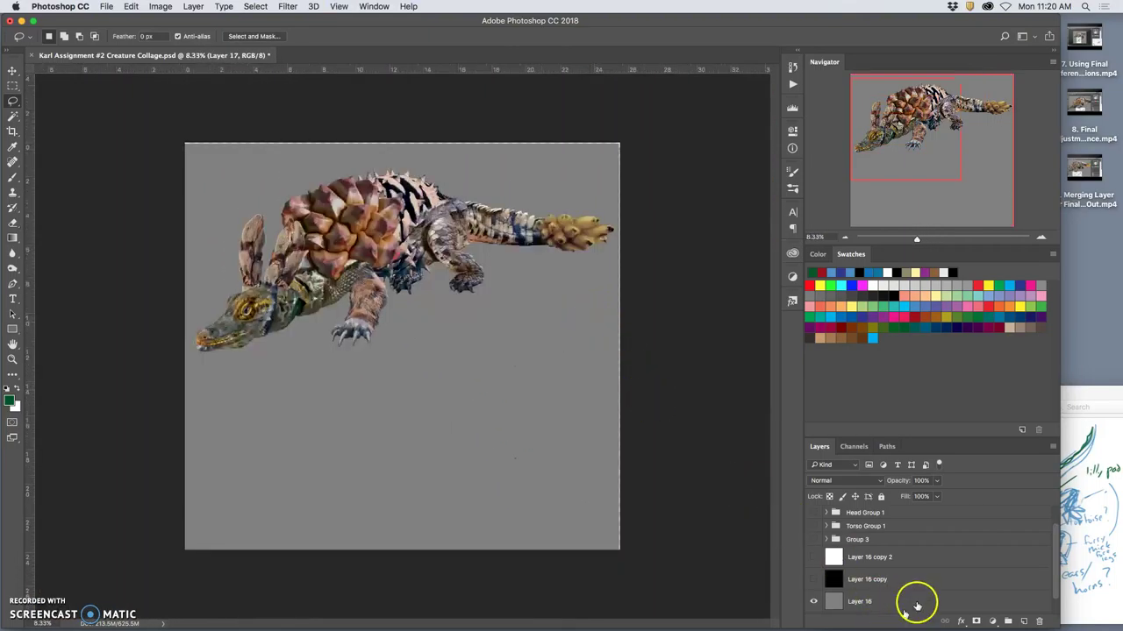
click(861, 601)
click(129, 7)
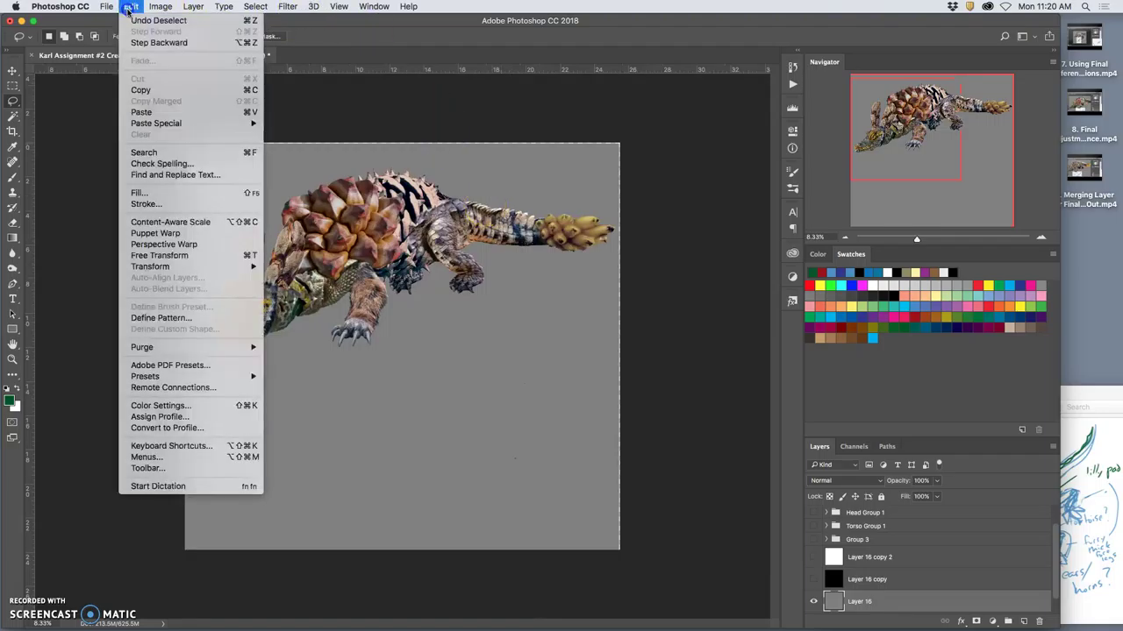
click(138, 192)
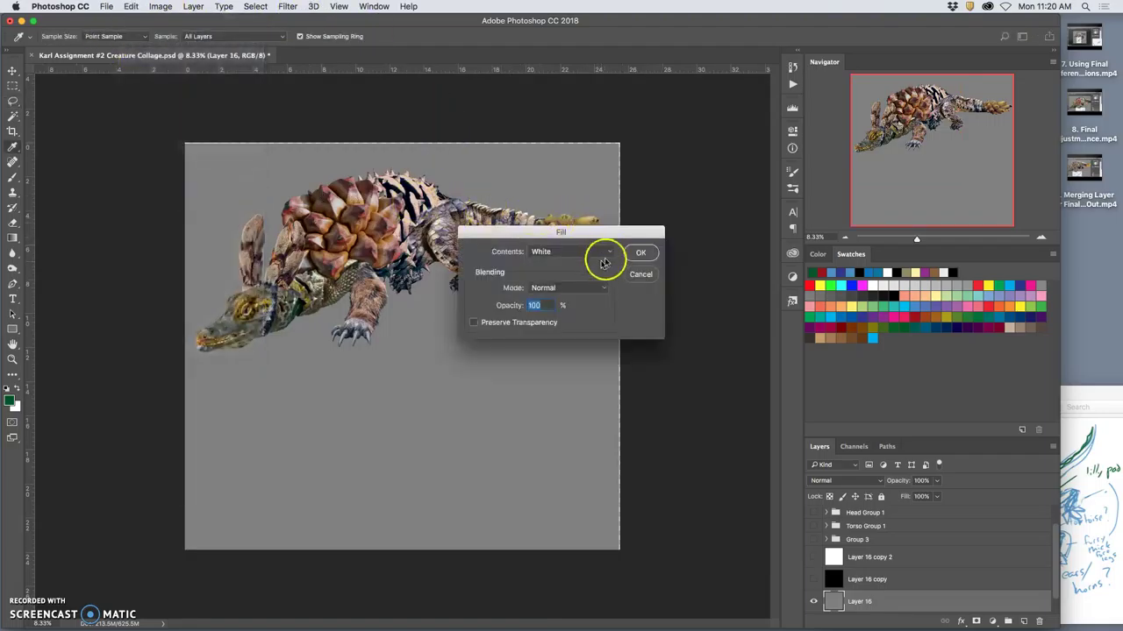
click(602, 252)
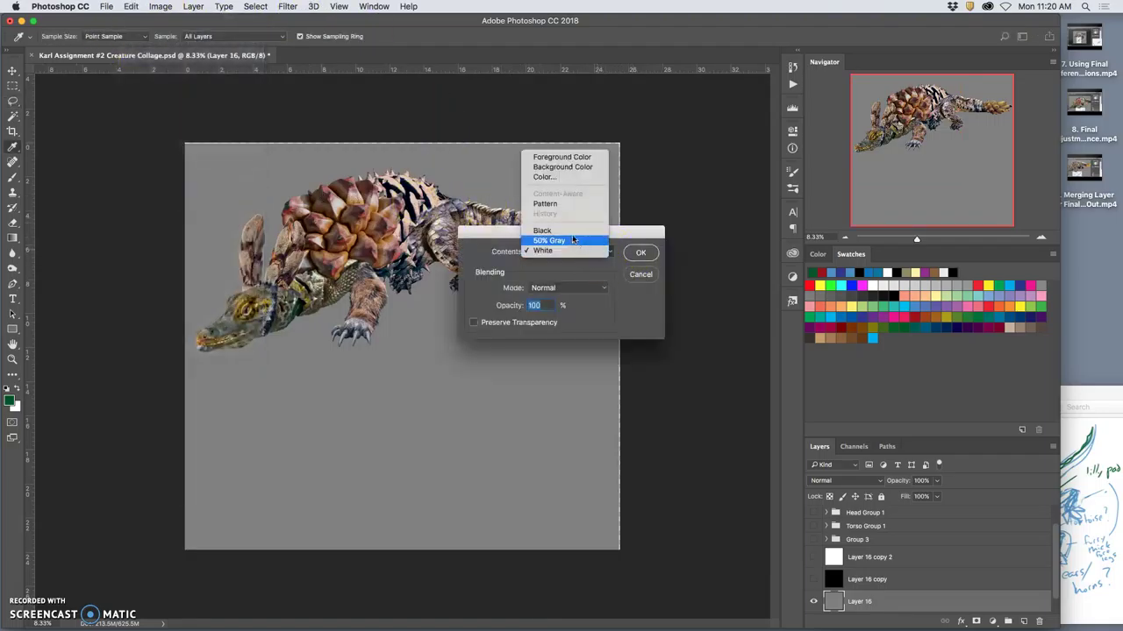
click(571, 240)
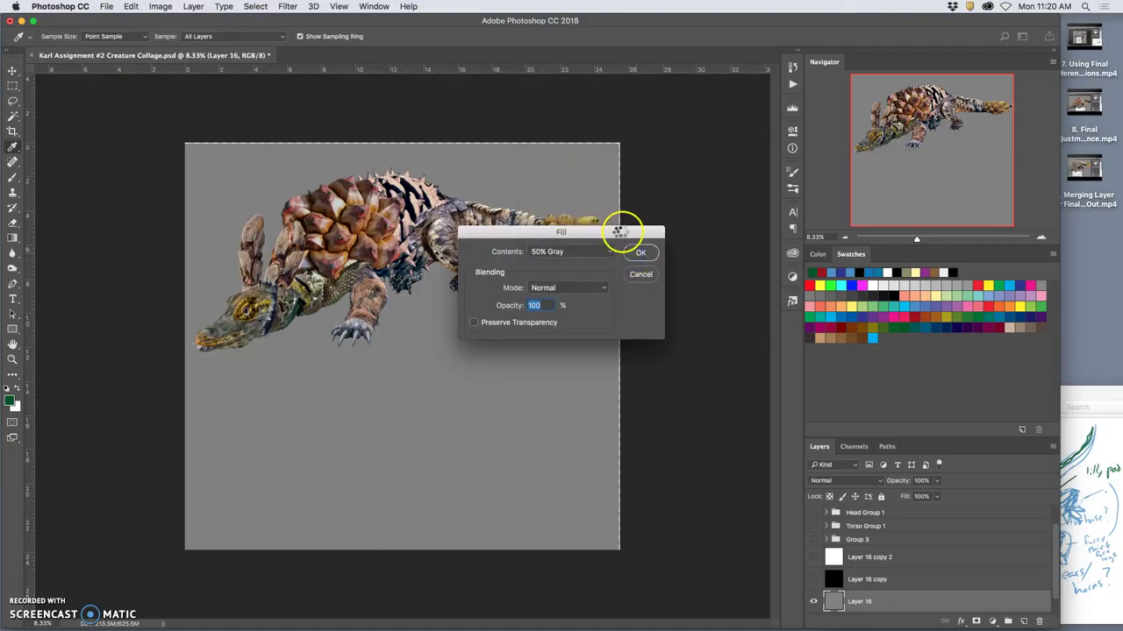
click(633, 255)
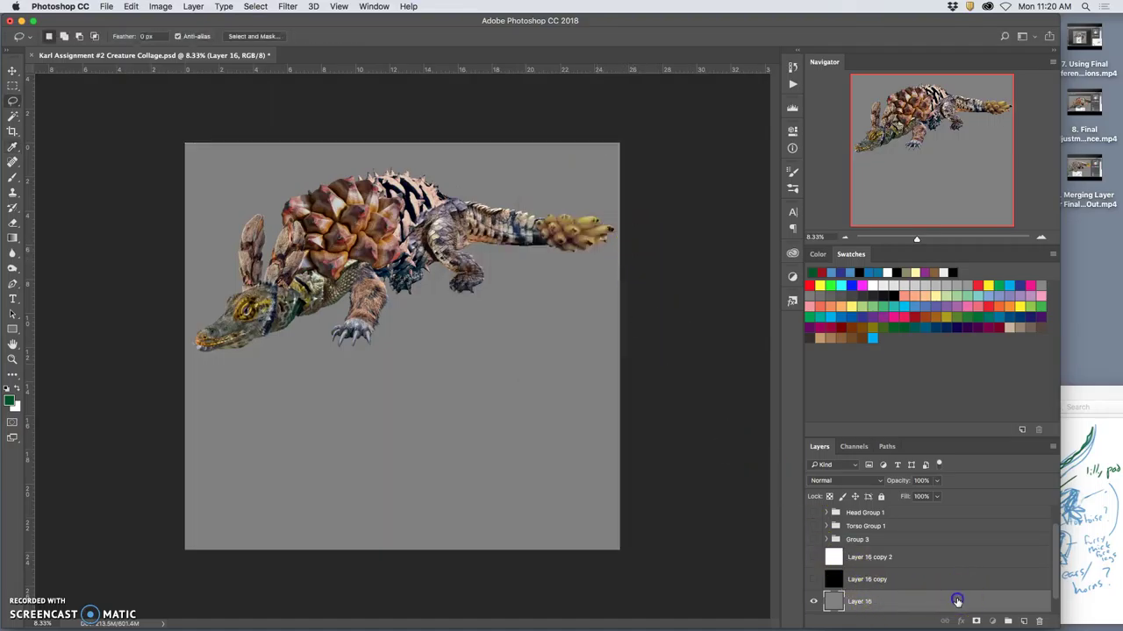
Lock Layer 16, then show and lock Layer 16 copy and Layer 16 copy 2
click(880, 496)
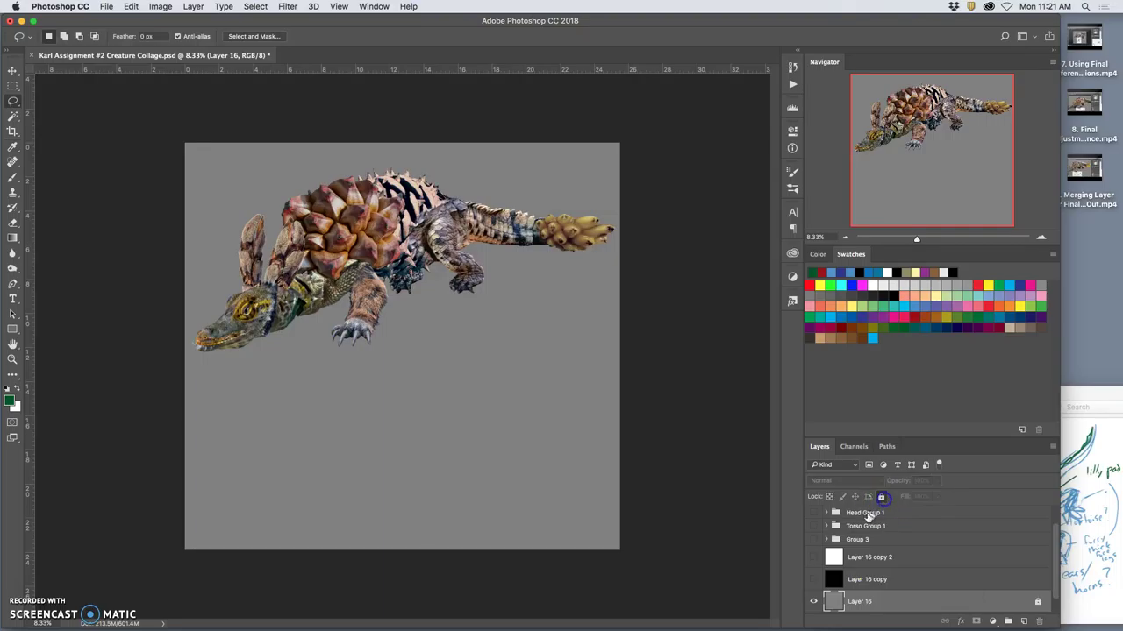
click(813, 579)
click(893, 581)
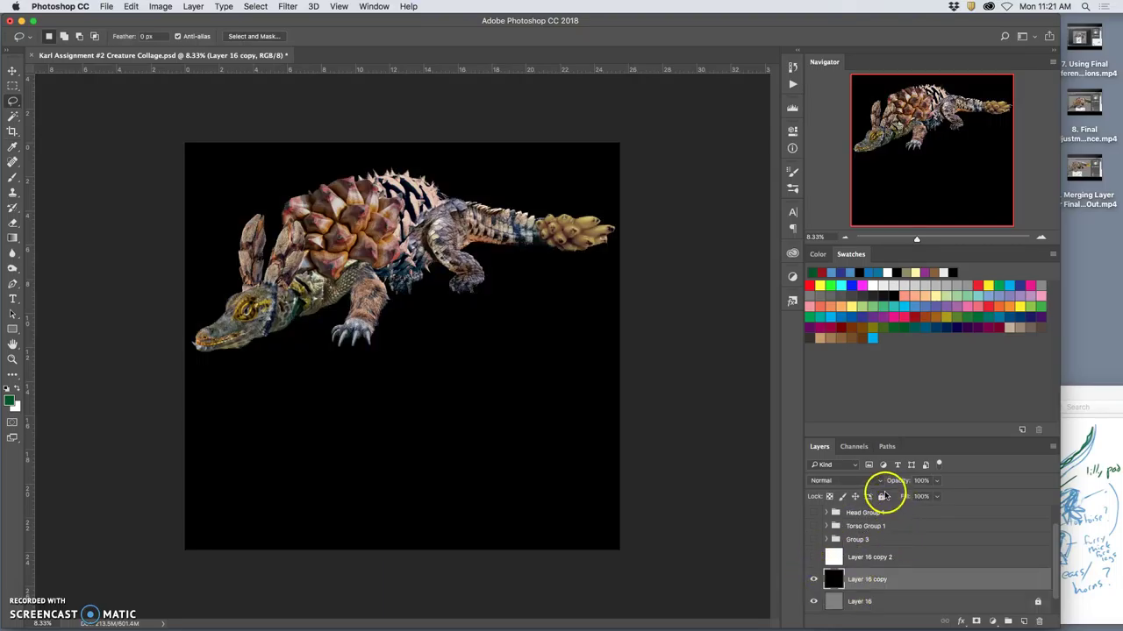
click(880, 497)
click(813, 557)
click(867, 557)
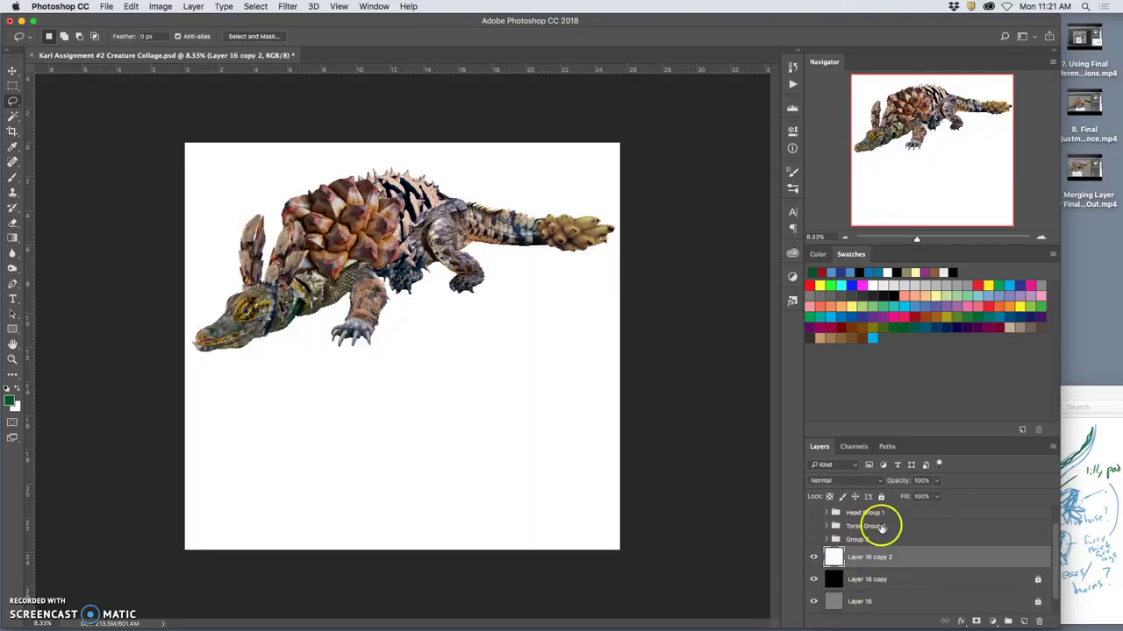
click(880, 496)
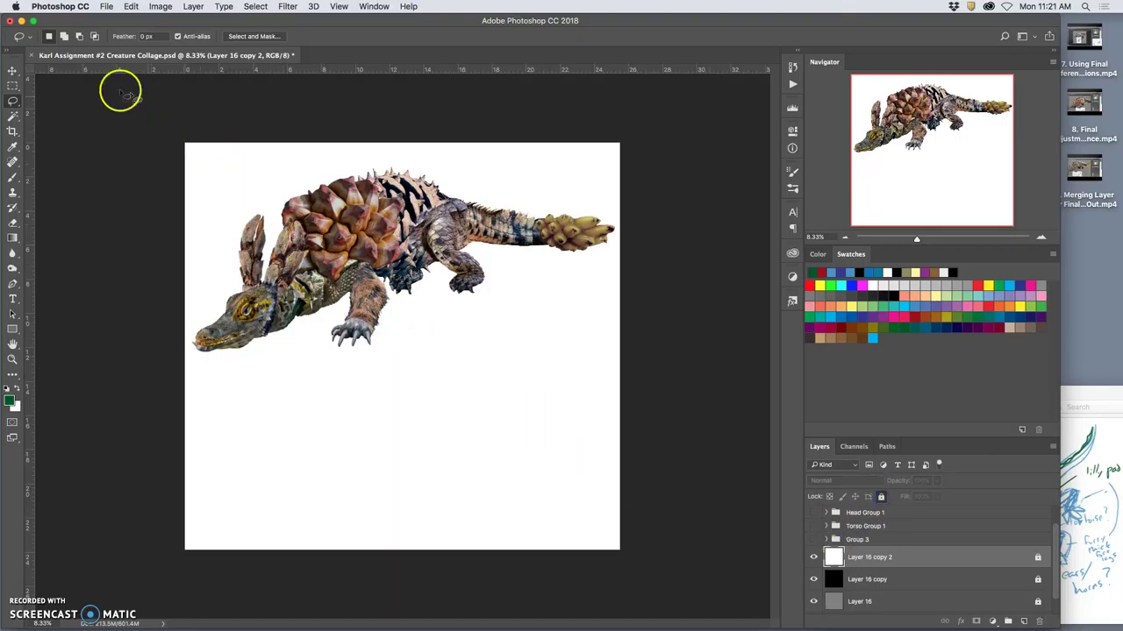
click(12, 130)
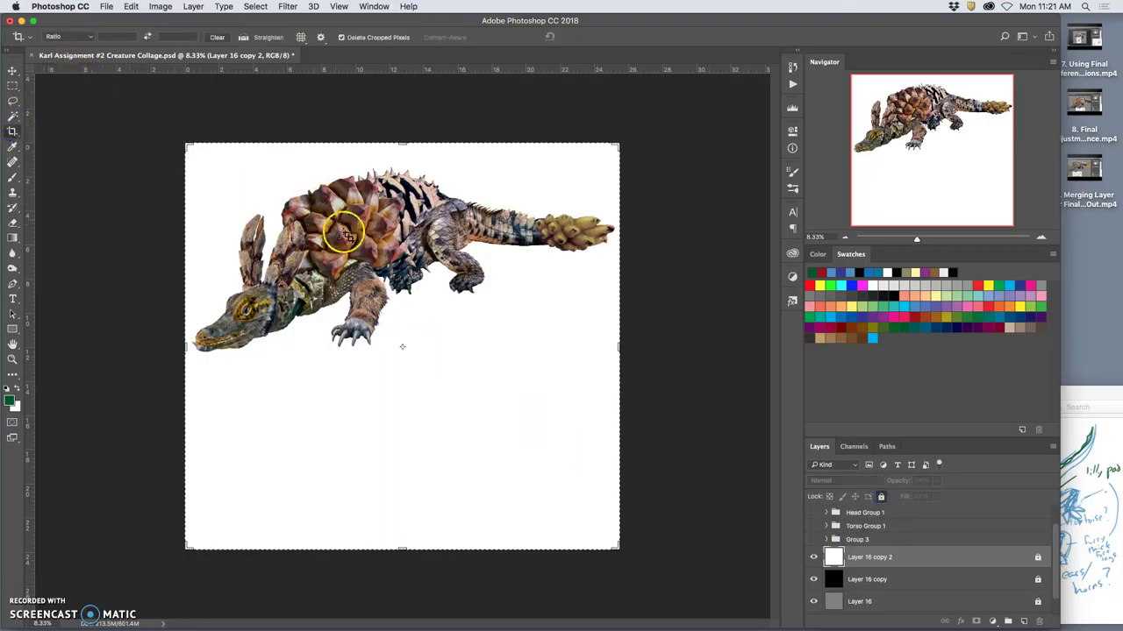
Crop the empty space off the bottom of the canvas and zoom in
drag(400, 545, 402, 501)
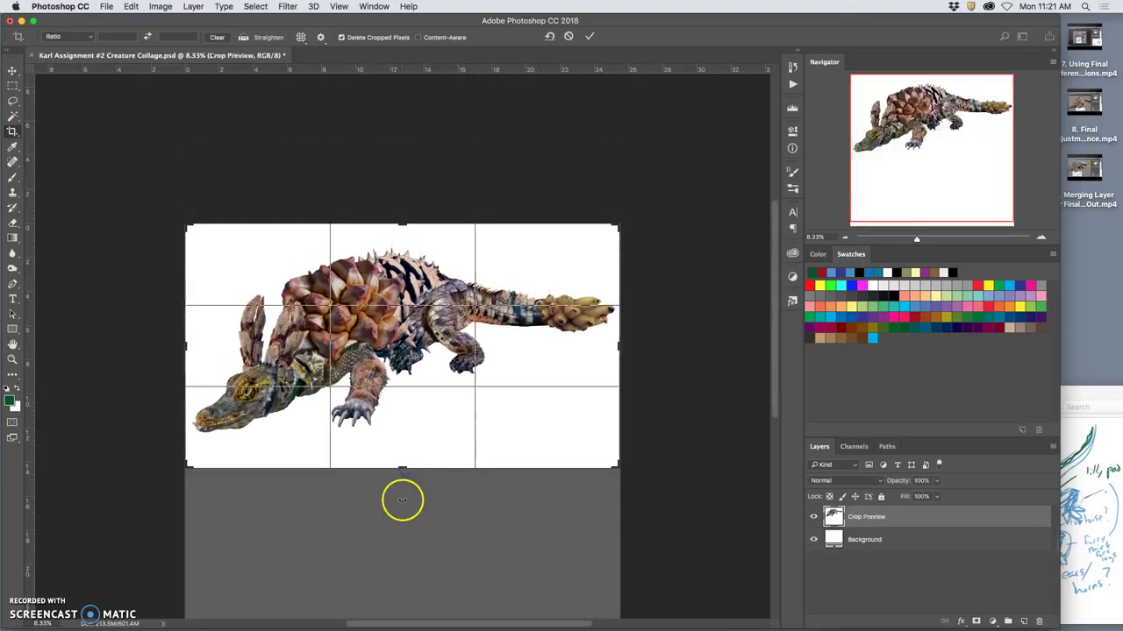
key(Return)
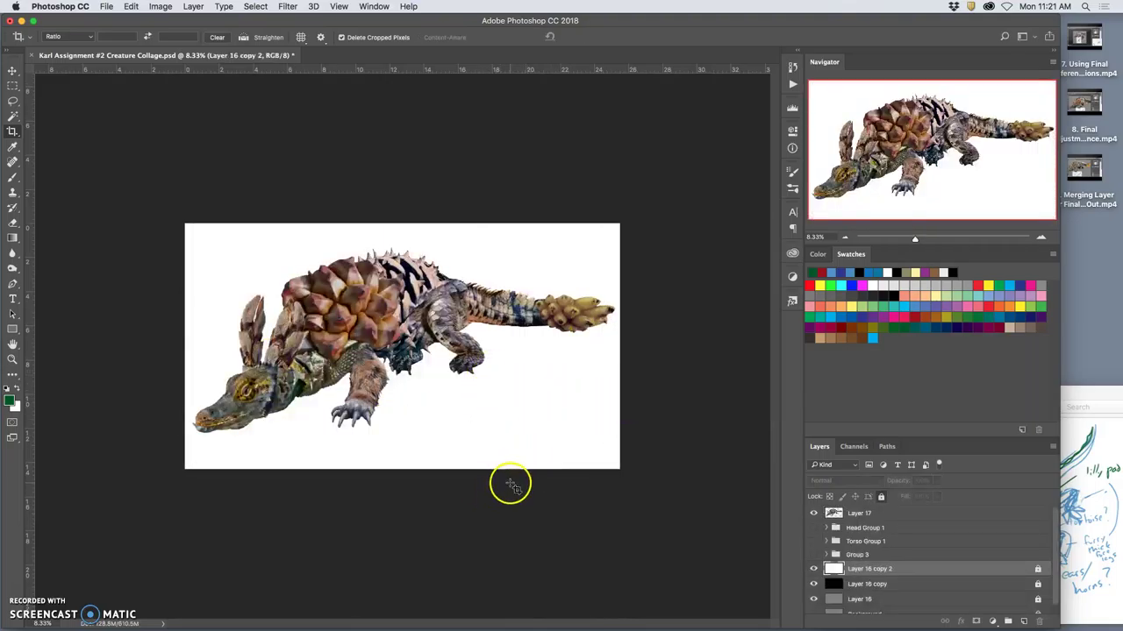
key(super+equal)
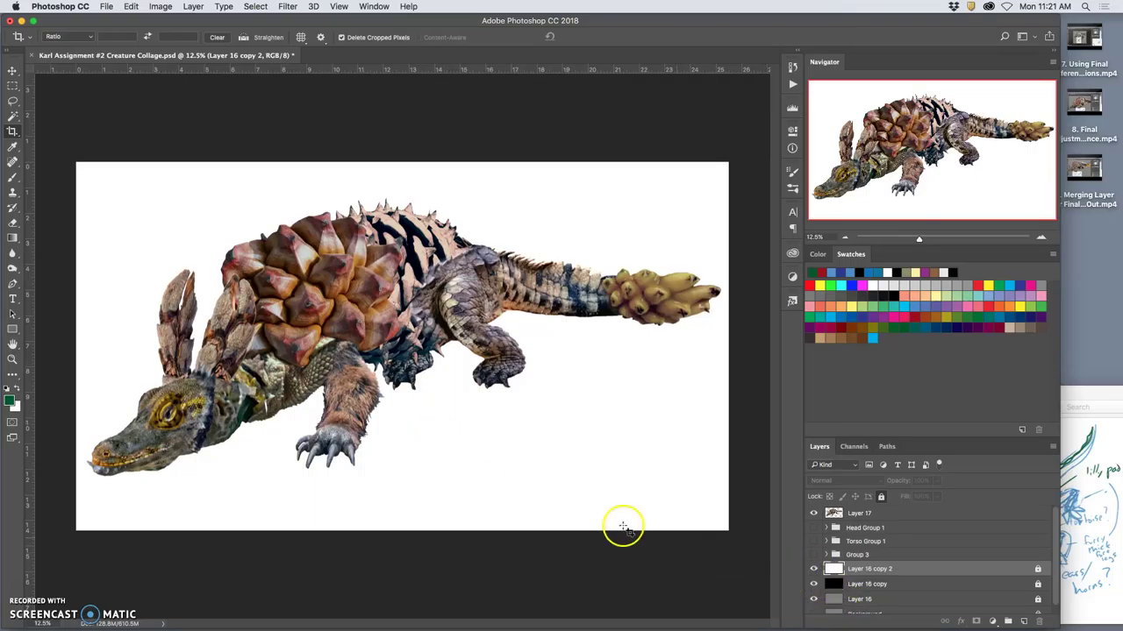
Compare the backdrops, then hide the white and black layers to leave grey Layer 16
drag(813, 569, 813, 584)
click(813, 585)
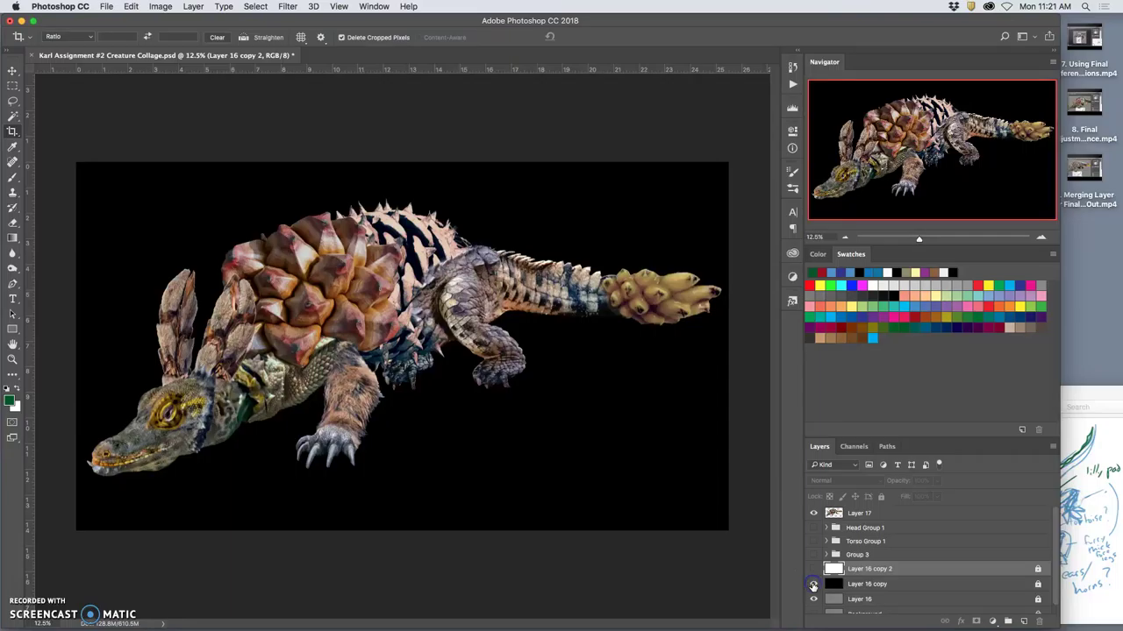
click(813, 585)
click(812, 570)
click(812, 570)
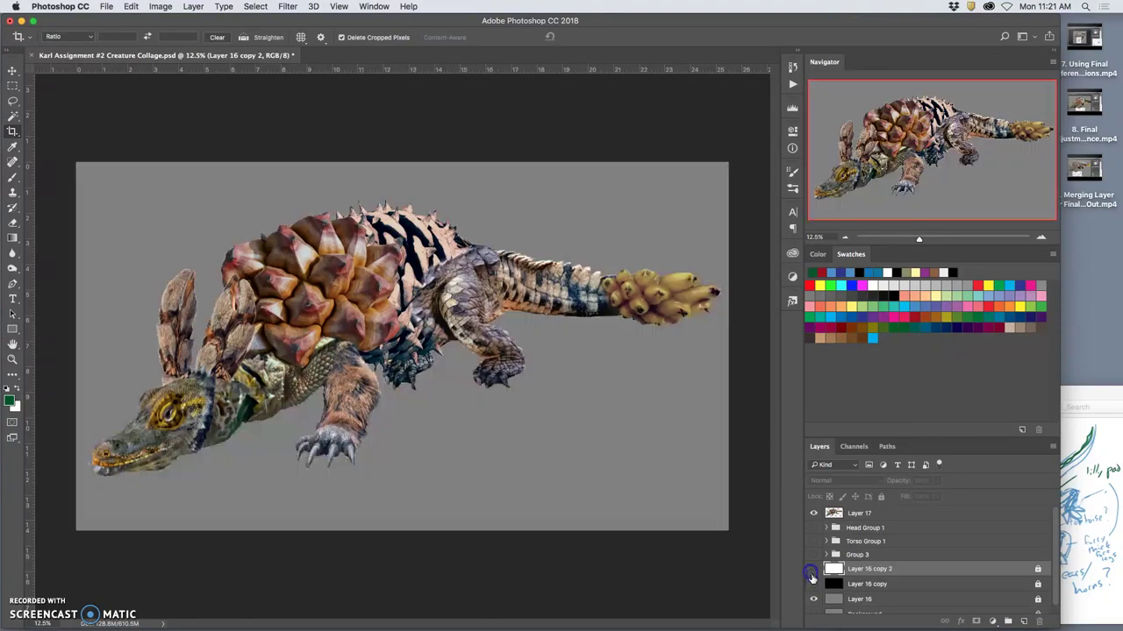
click(813, 584)
click(813, 585)
Save the collage and add a new layer above Layer 17 named 'Clone Stamp Layer'
key(super+equal)
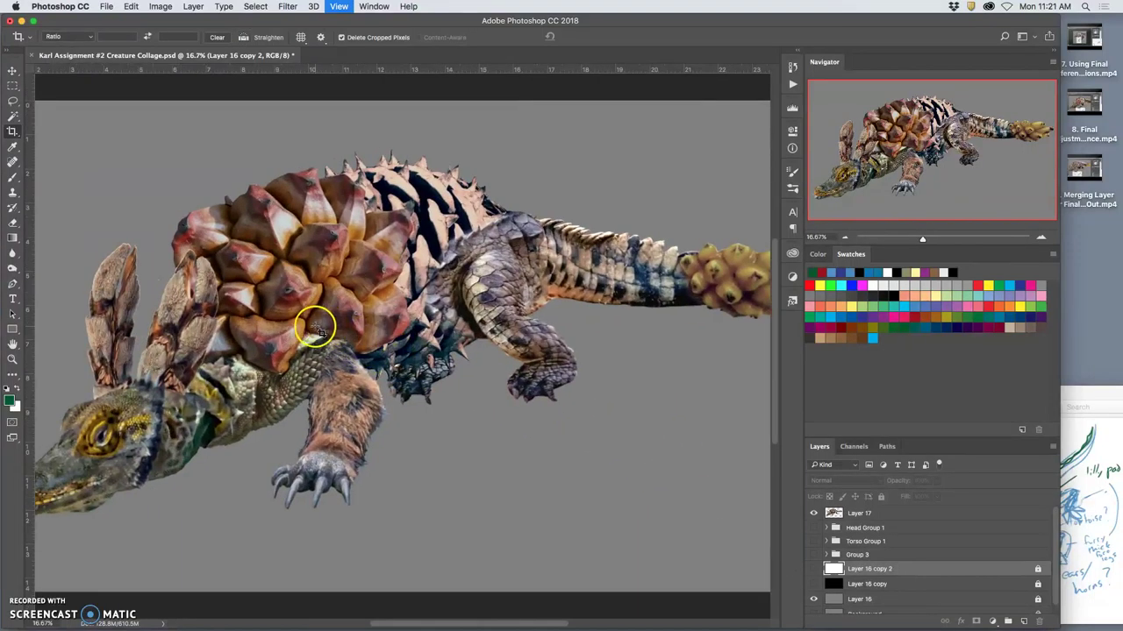
key(super+s)
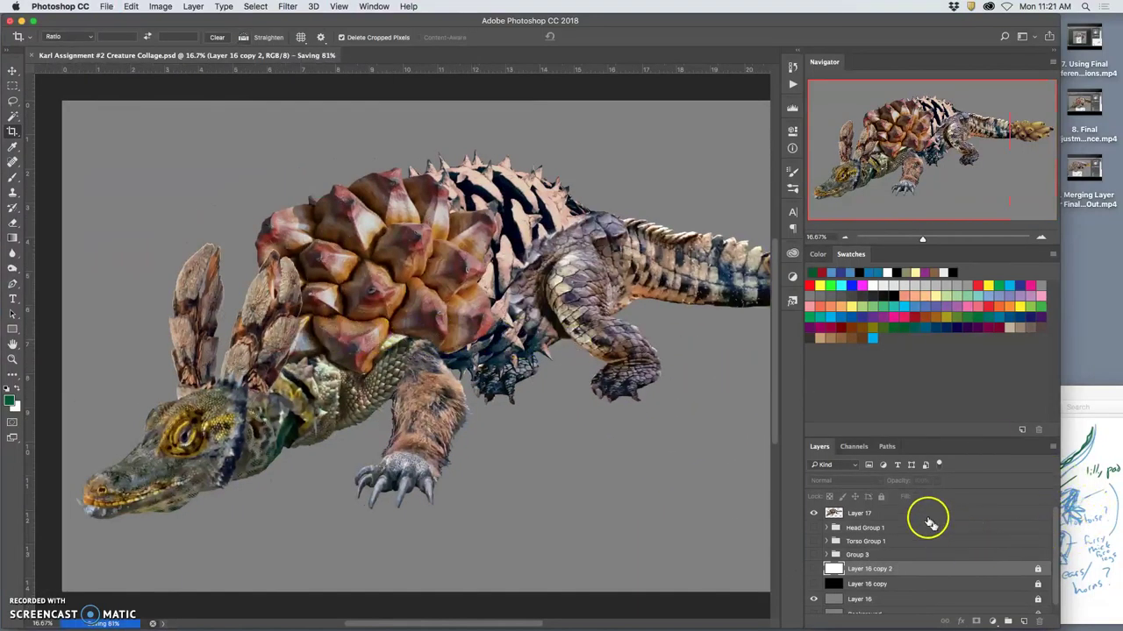
click(895, 517)
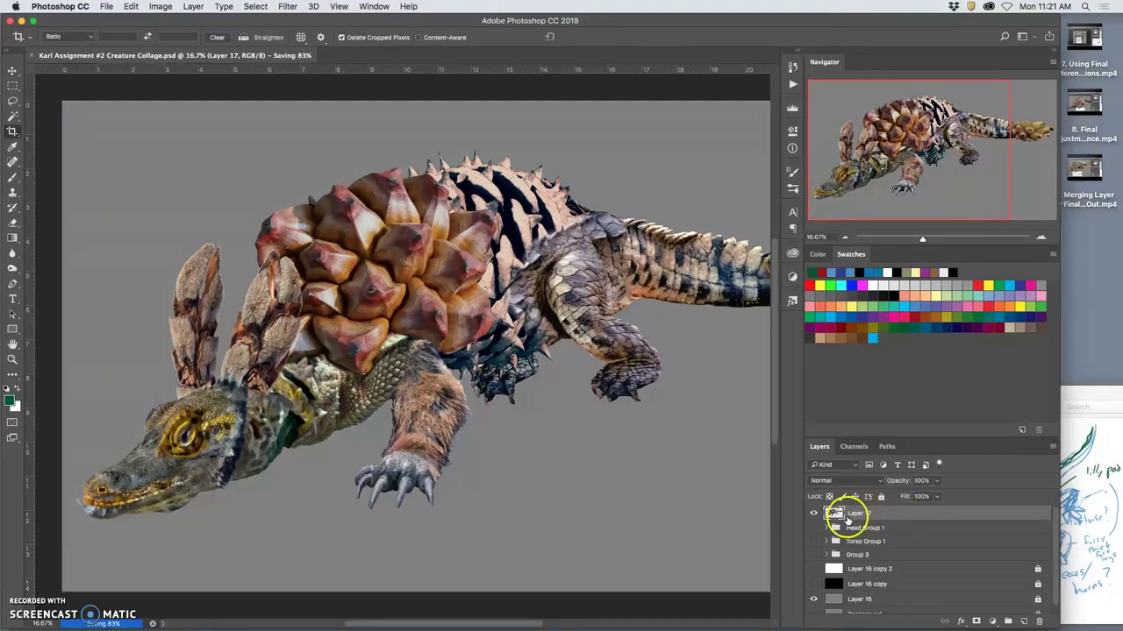
click(1023, 622)
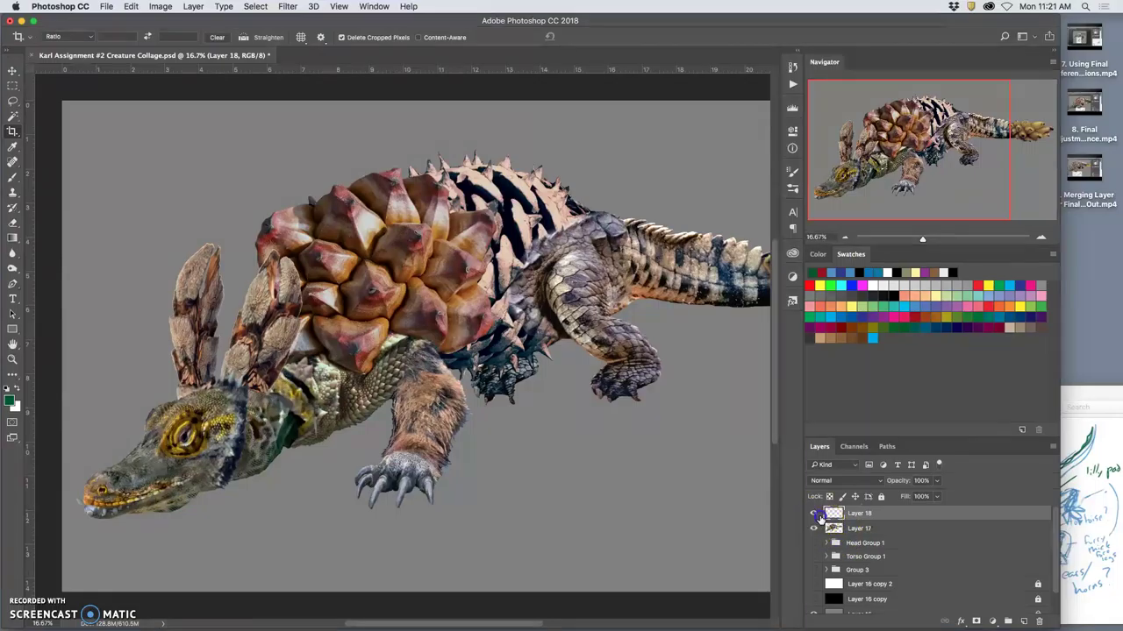
right_click(816, 517)
click(886, 515)
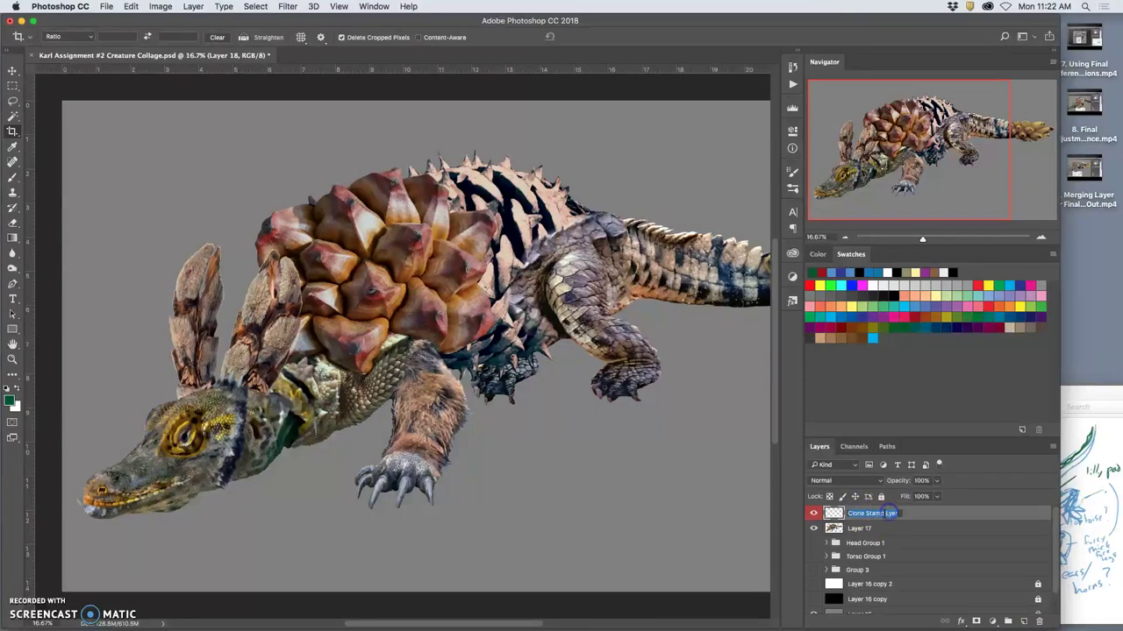
click(893, 519)
text(a)
click(935, 514)
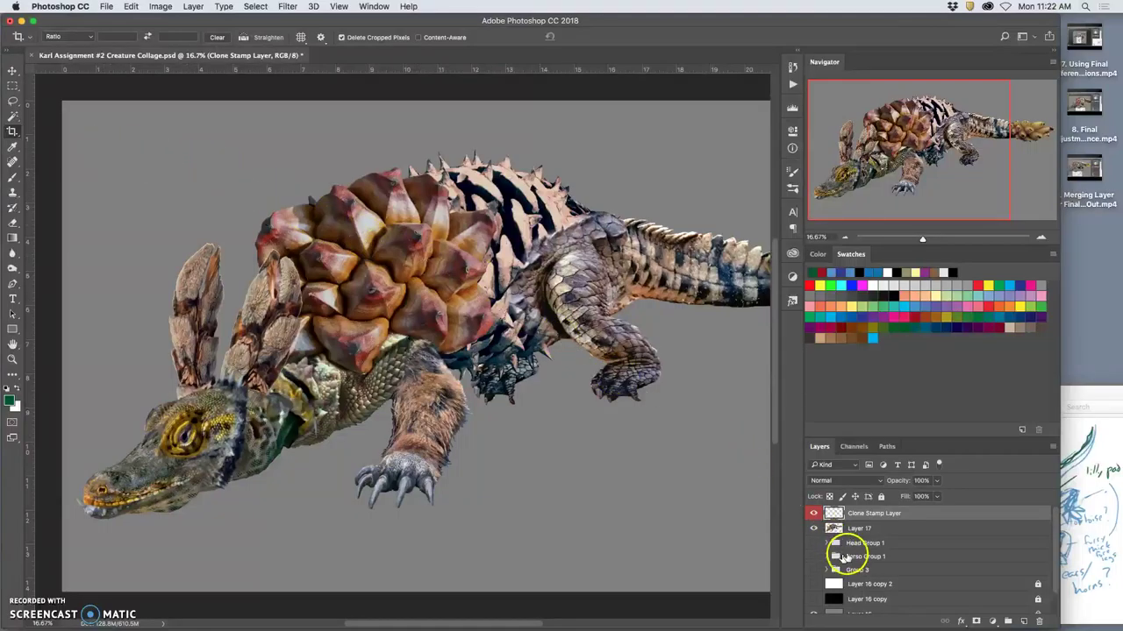
Lock Layer 17 and make Clone Stamp Layer the working layer
click(899, 529)
click(881, 497)
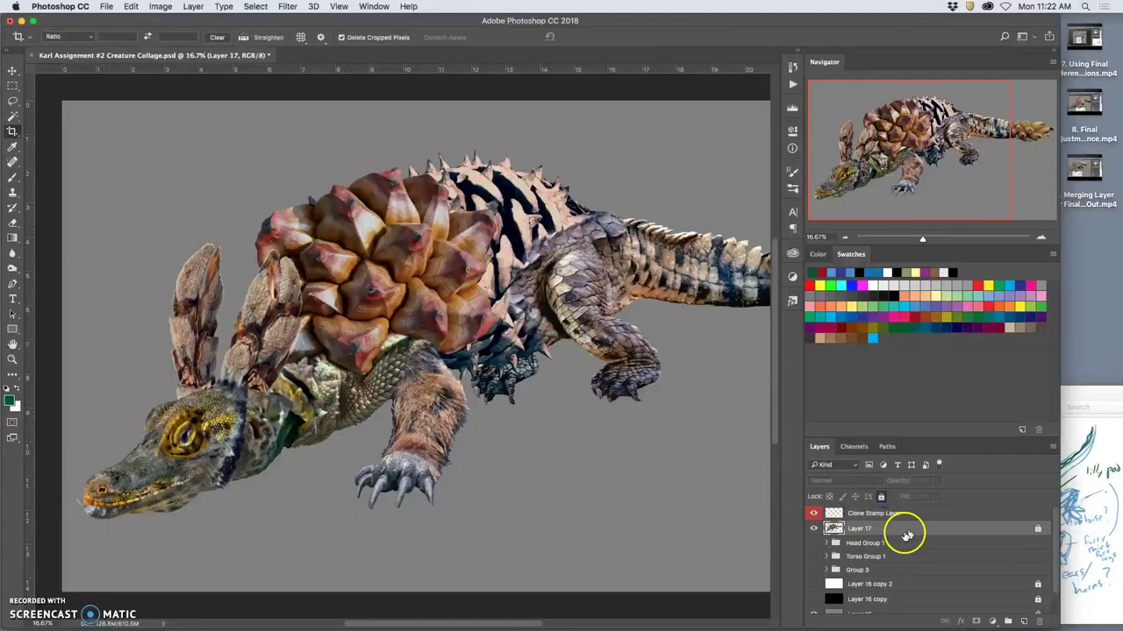
click(911, 514)
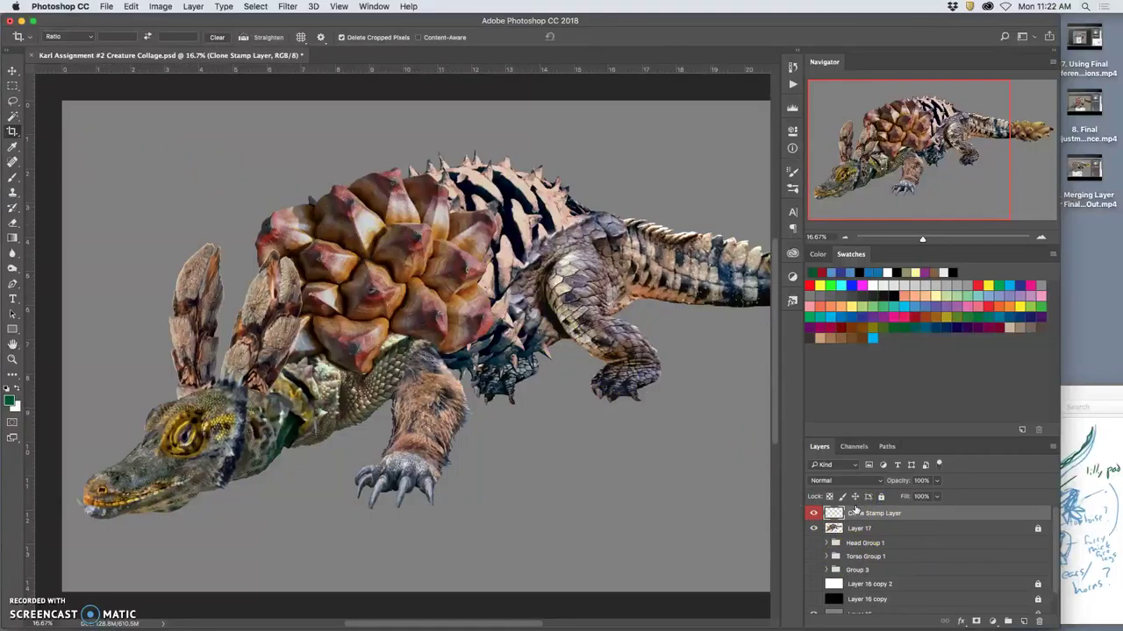
Switch to the Clone Stamp tool with Sample set to All Layers
click(13, 195)
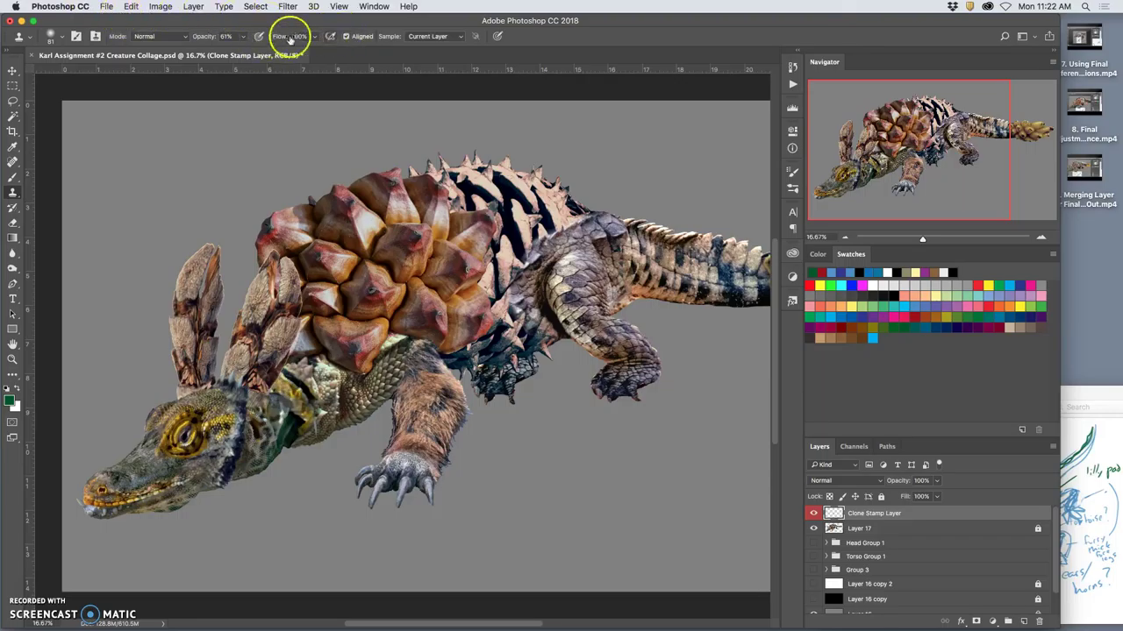
click(463, 37)
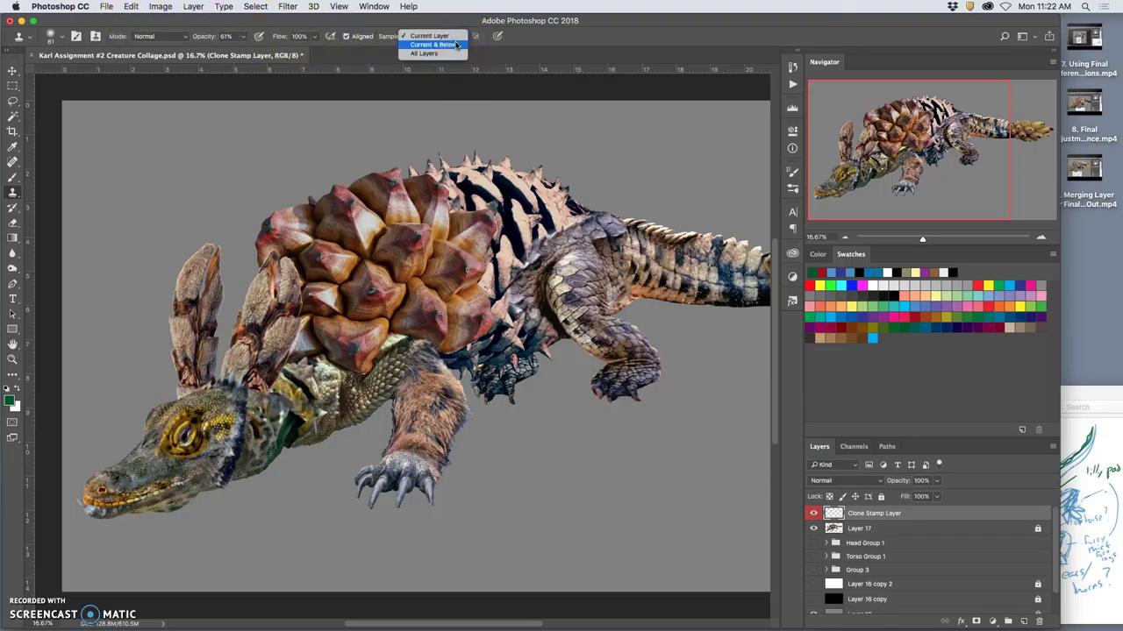
drag(424, 56, 436, 50)
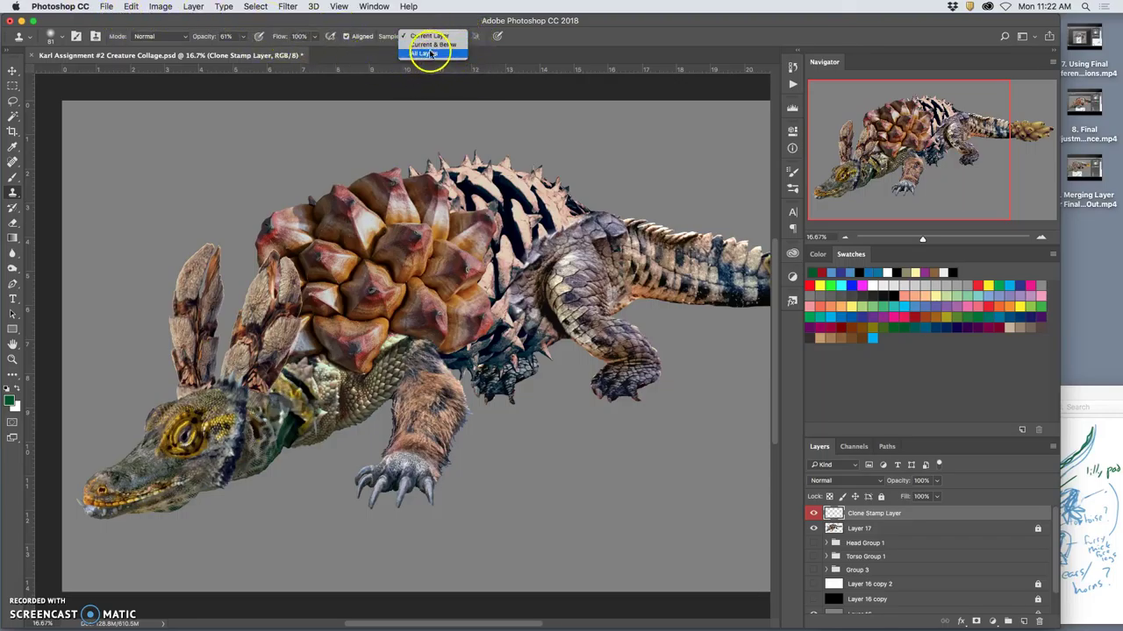
click(426, 55)
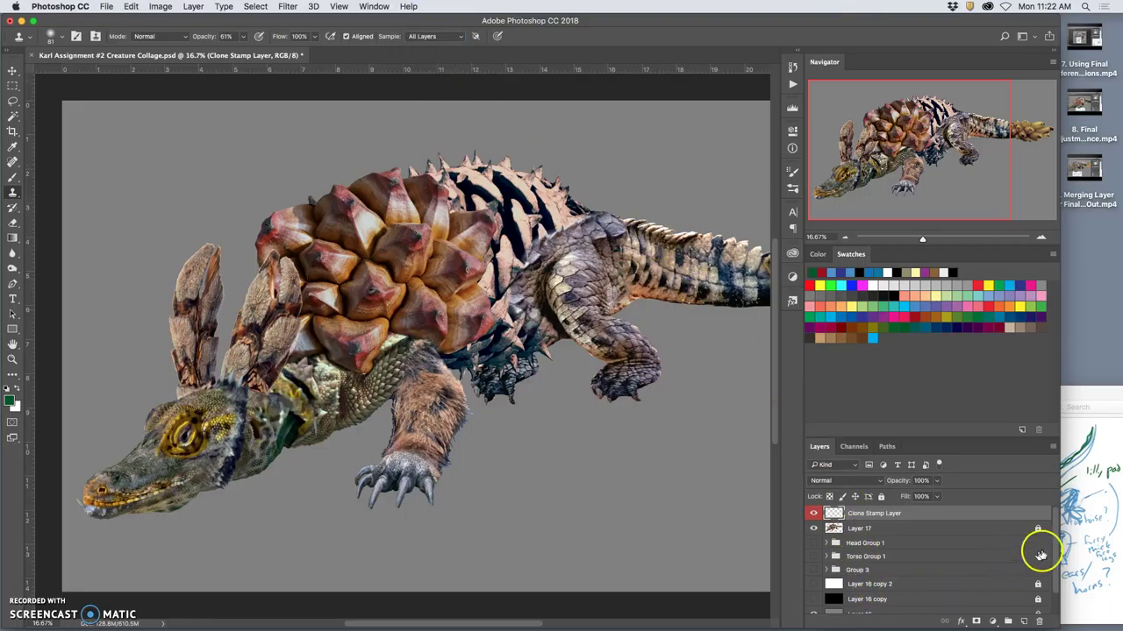
Hide the grey Layer 16 backdrop and zoom in on the head and front foot
drag(1056, 544, 1051, 579)
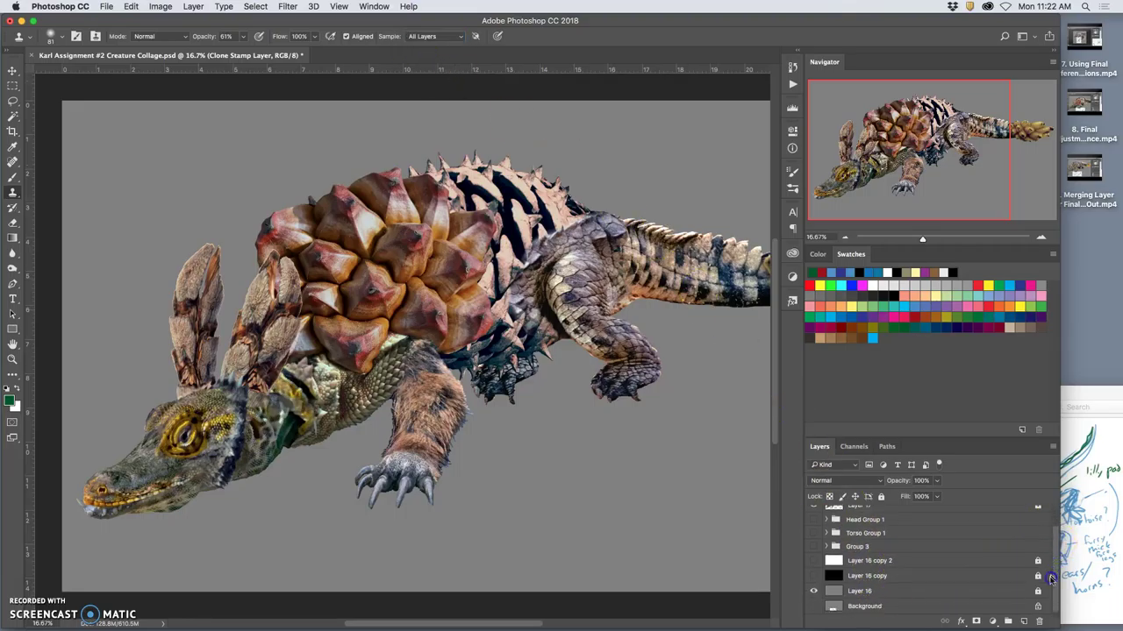
click(813, 591)
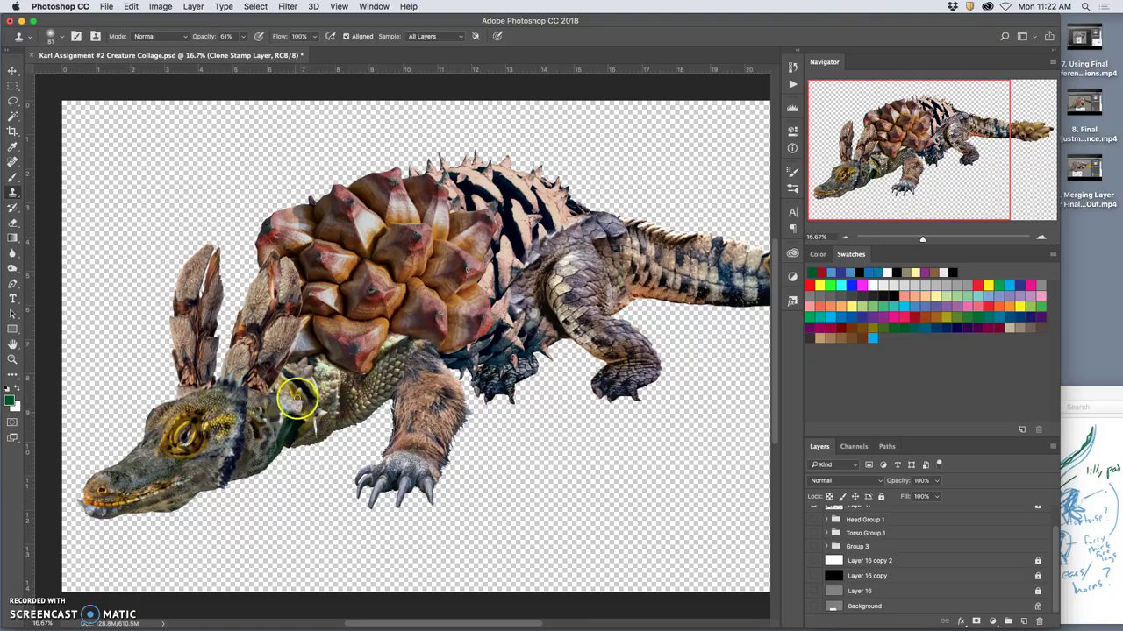
key(super+equal)
key(super+equal)
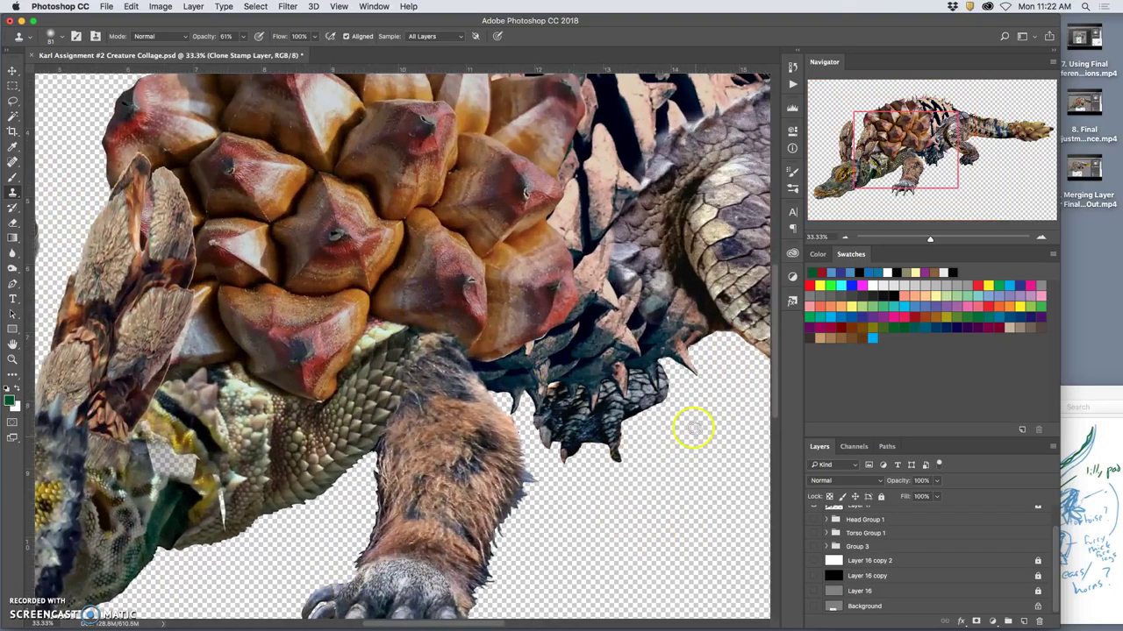
drag(489, 336, 556, 183)
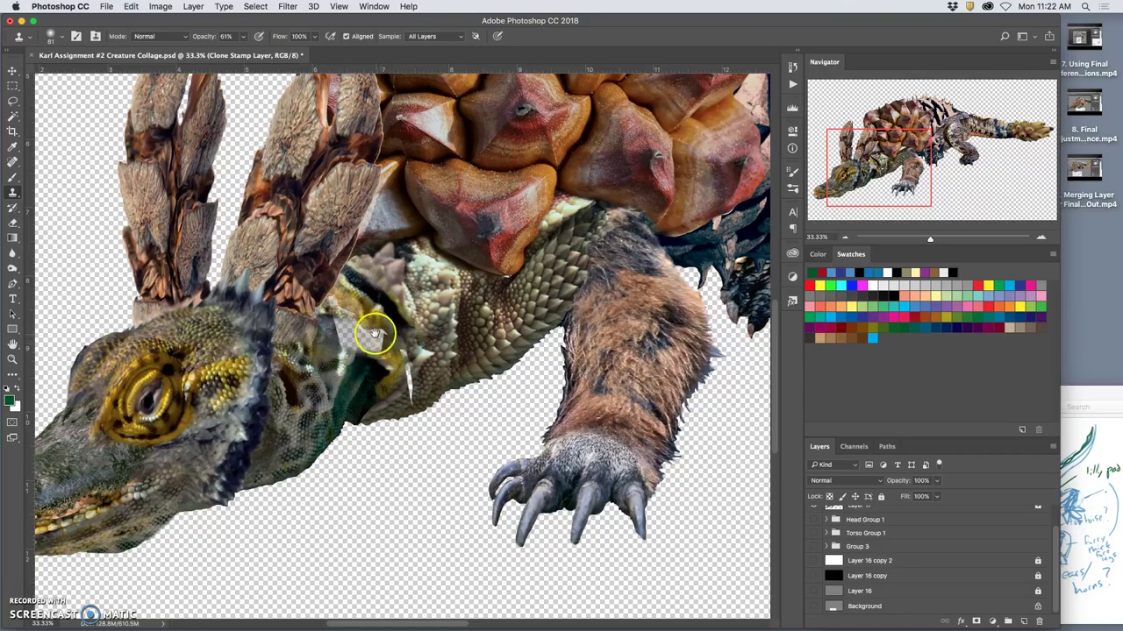
scroll(386, 298, left, 3)
scroll(401, 281, down, 2)
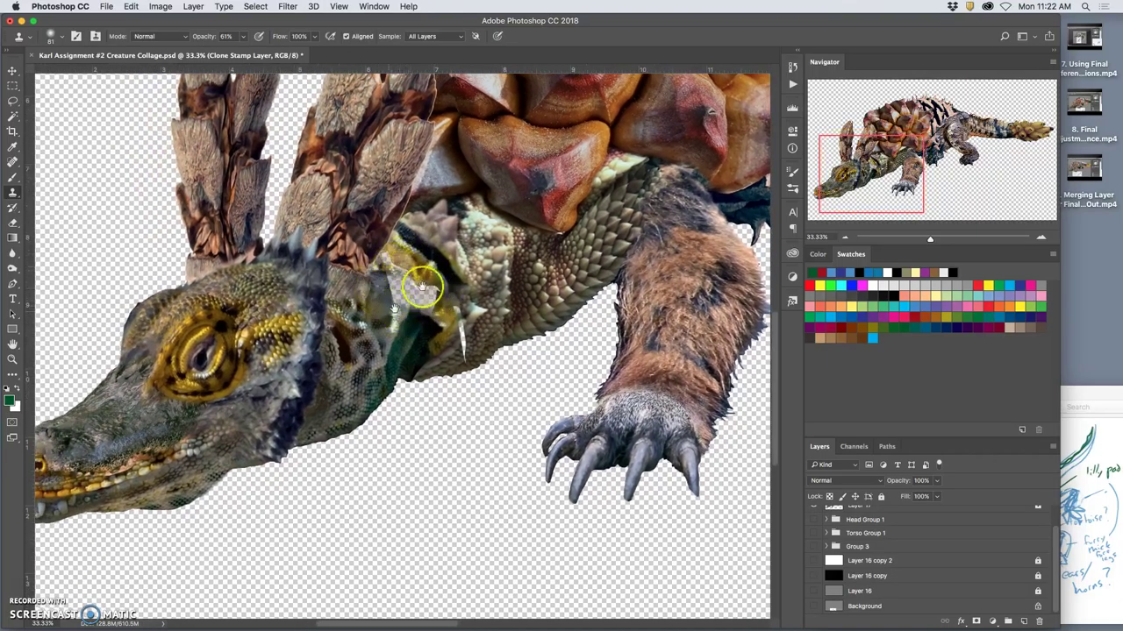
Give the clone stamp 100% opacity and a 252 px Soft Round Pressure Size brush
click(243, 39)
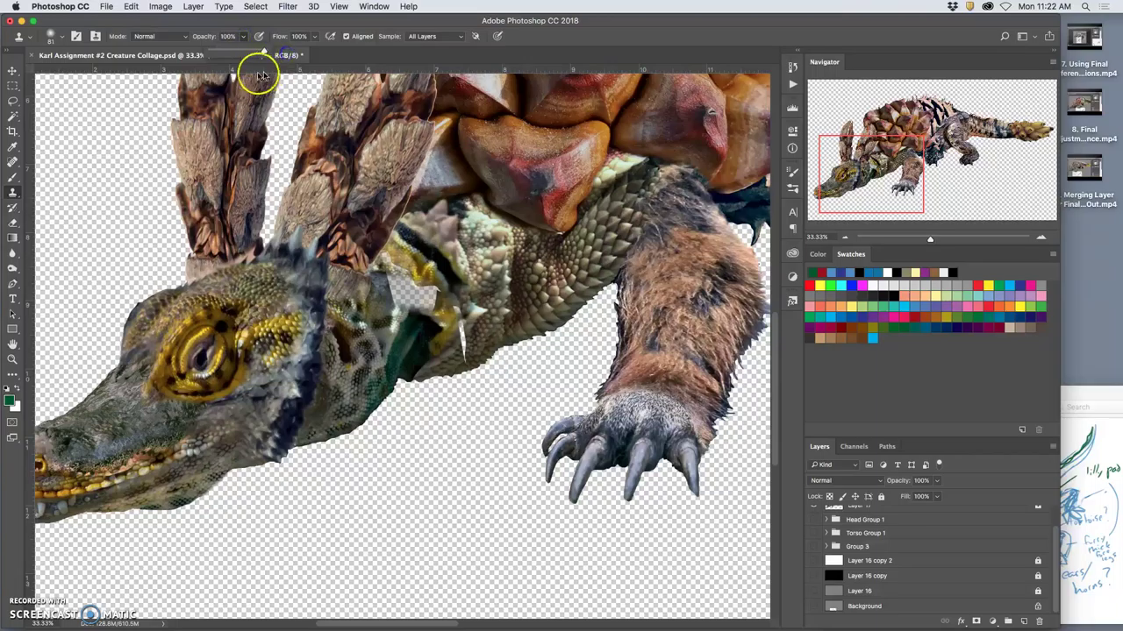
click(53, 39)
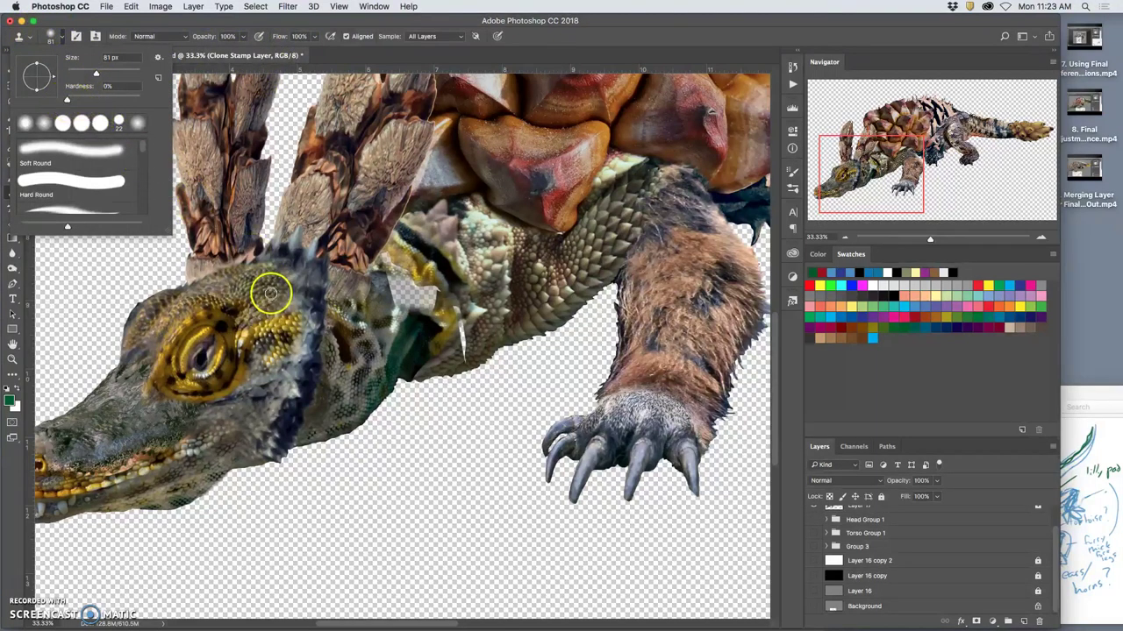
click(84, 209)
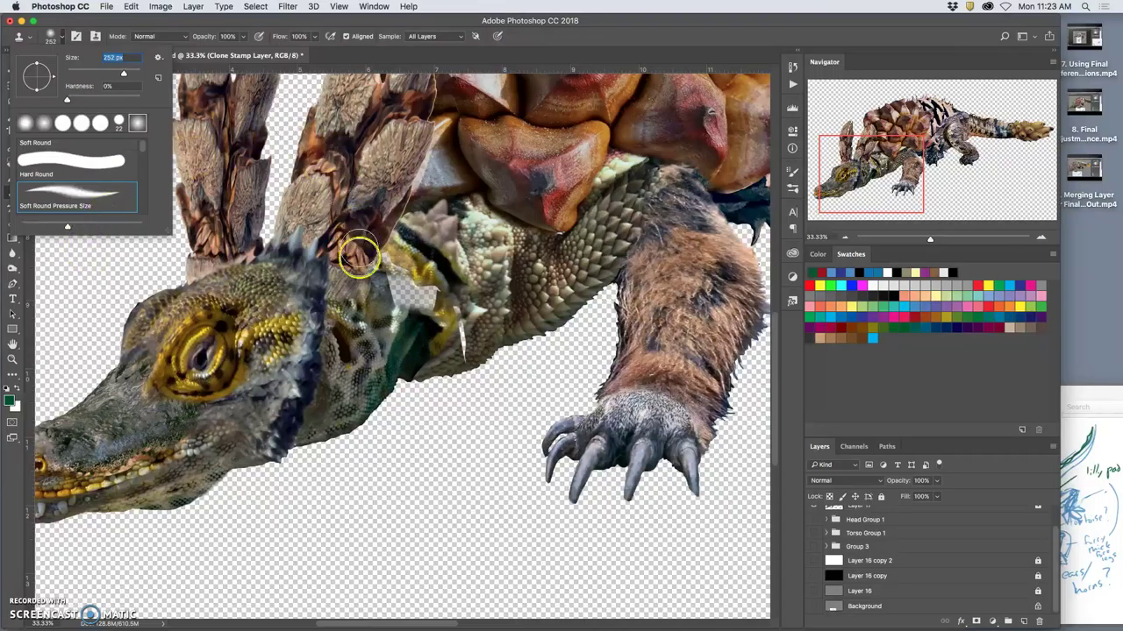
click(320, 334)
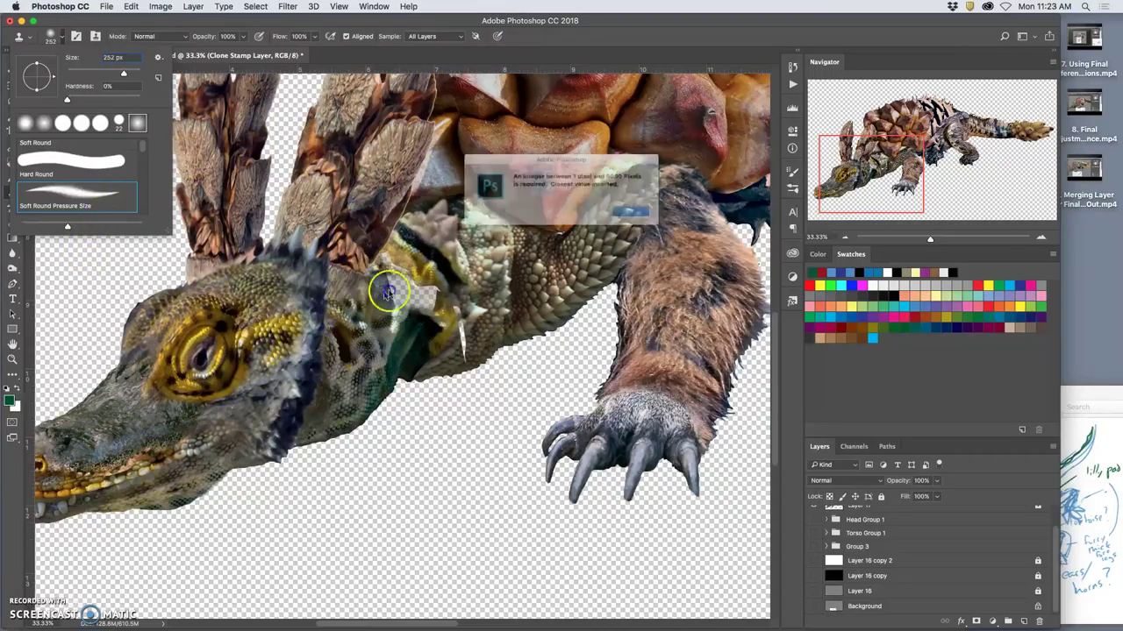
click(651, 218)
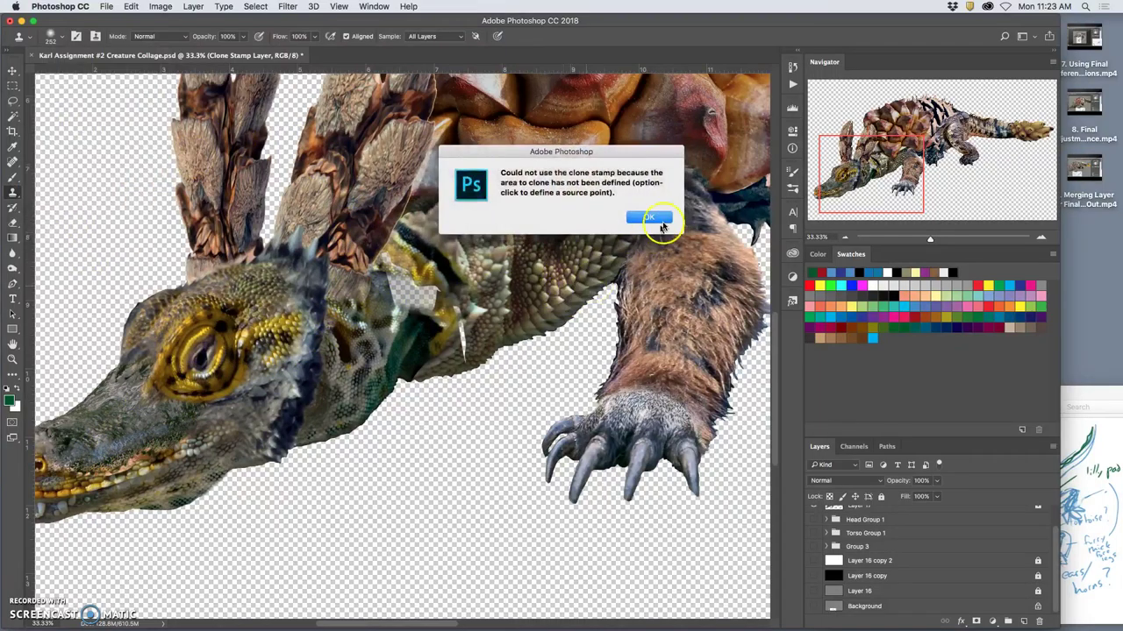
click(650, 220)
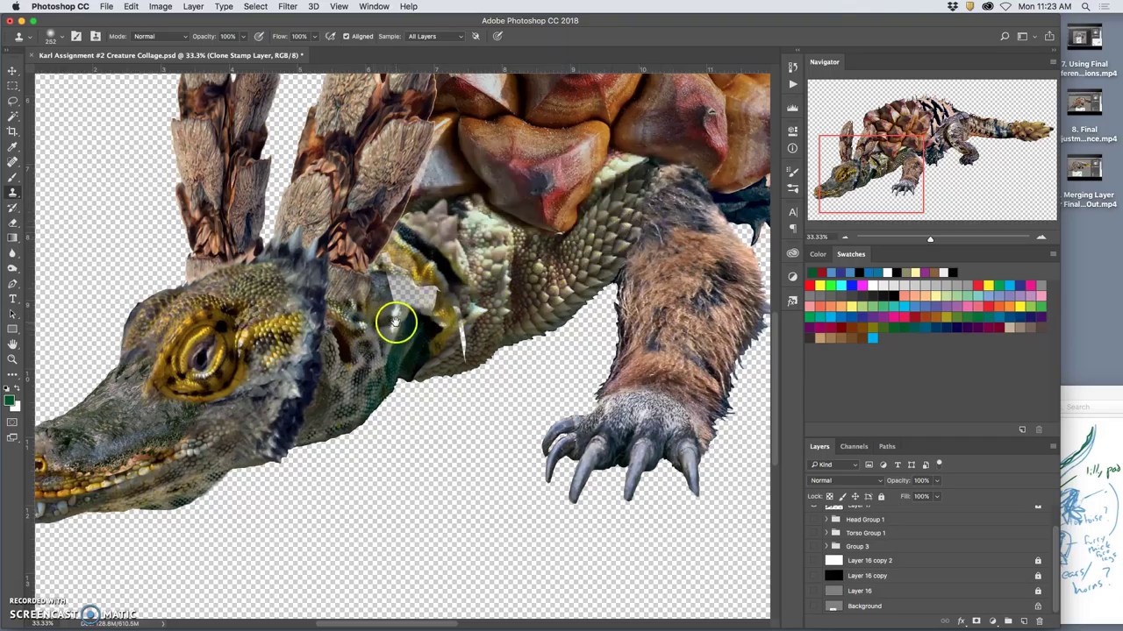
Paint cloned scale texture over the head-to-neck seam and the green patch edges
drag(394, 321, 471, 261)
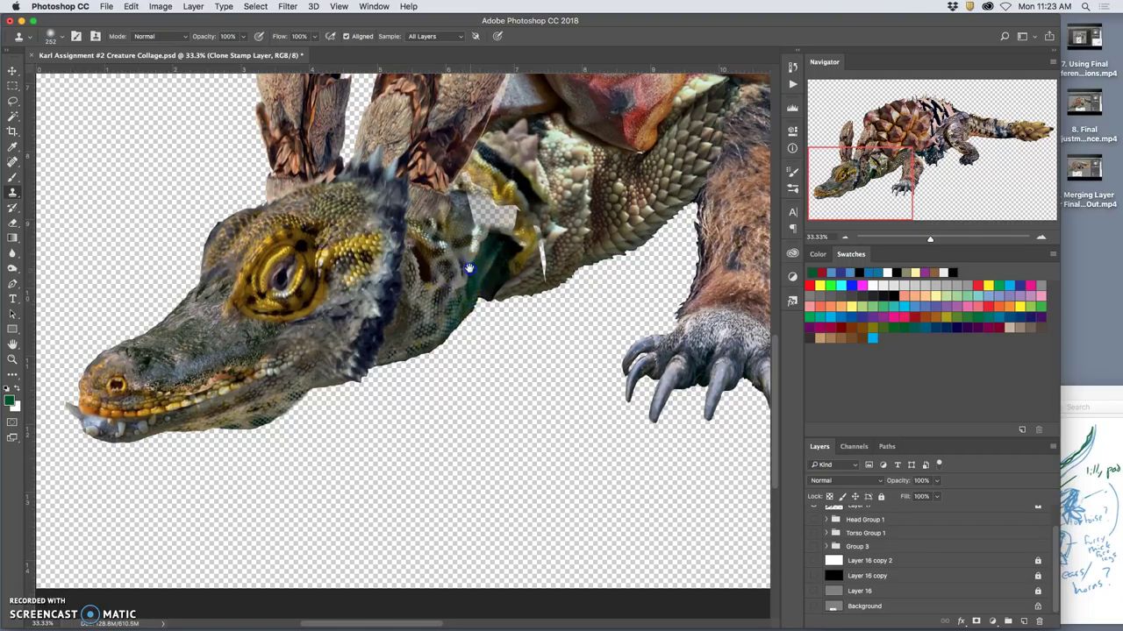
drag(457, 297, 378, 342)
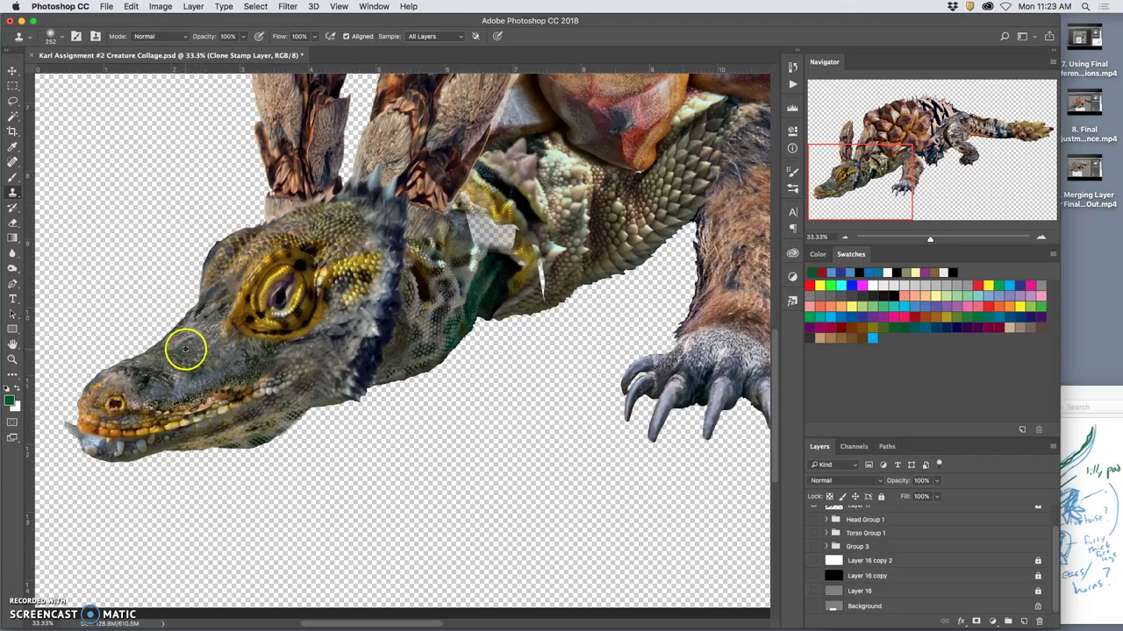
drag(534, 248, 491, 235)
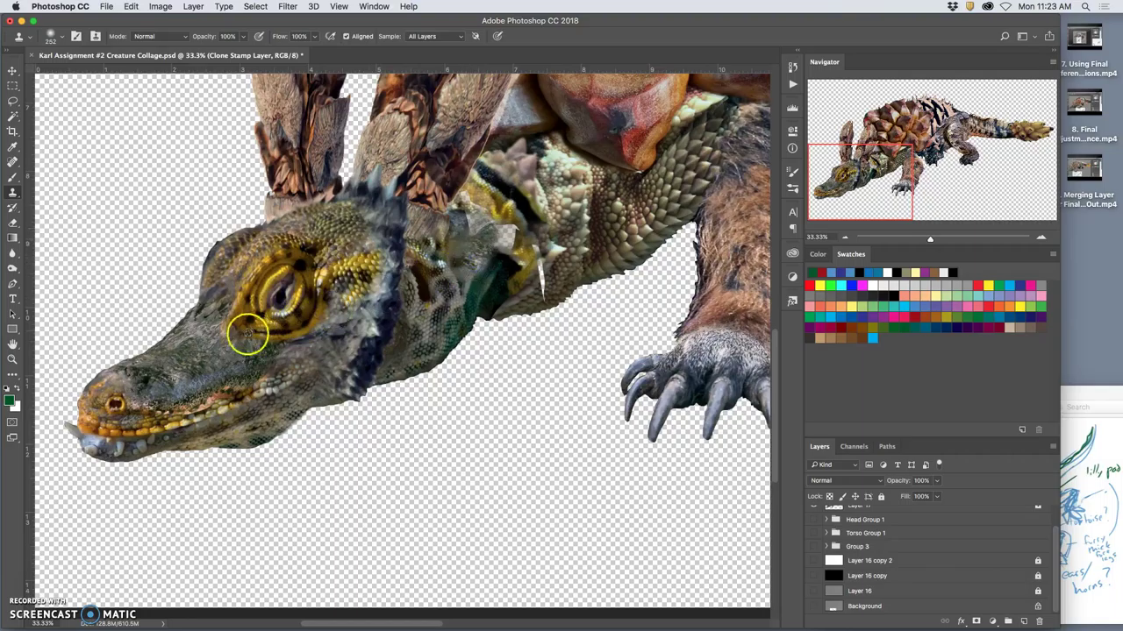
drag(518, 253, 509, 234)
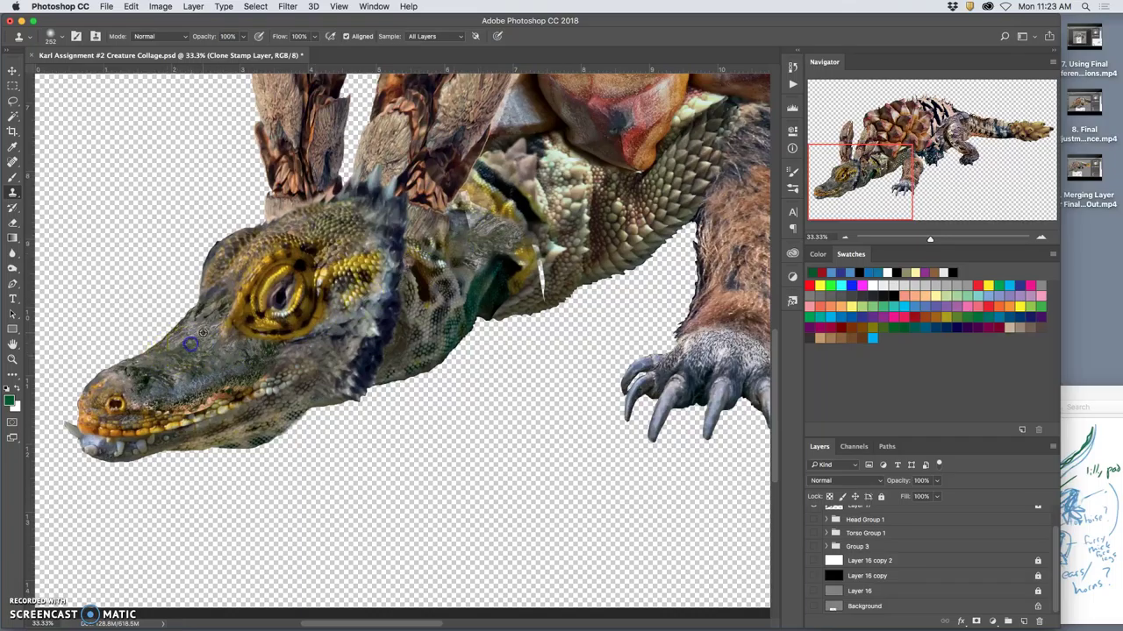
scroll(1055, 571, up, 2)
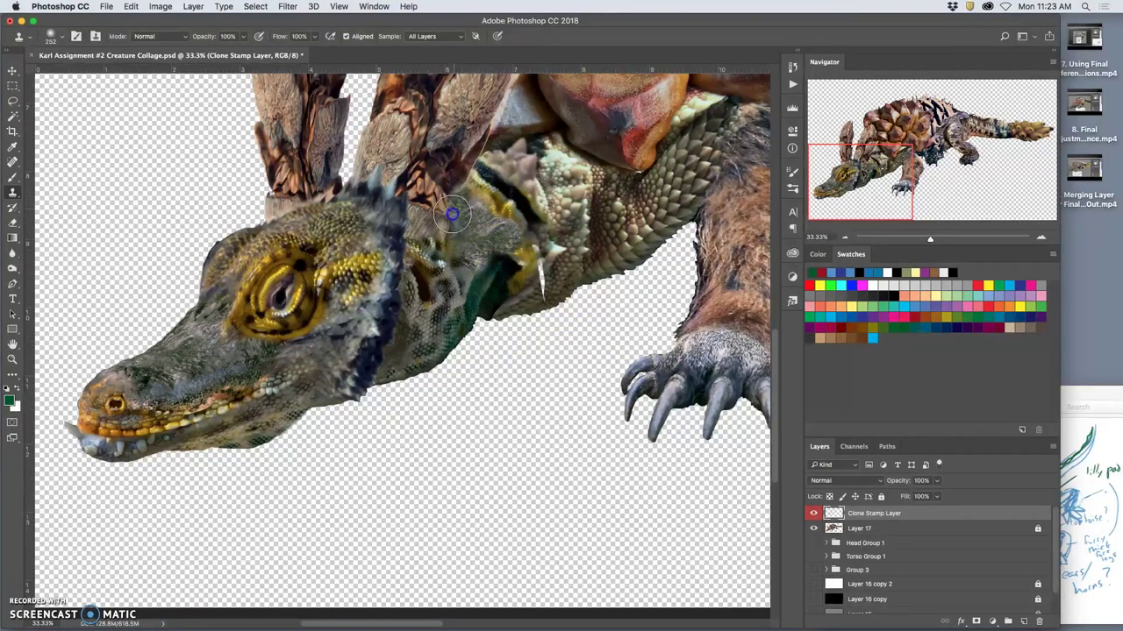
mouse_move(470, 211)
mouse_down()
mouse_move(607, 272)
mouse_move(551, 320)
mouse_move(500, 331)
mouse_move(567, 296)
mouse_move(491, 302)
mouse_move(425, 337)
mouse_up()
mouse_move(482, 235)
mouse_down()
mouse_move(463, 205)
mouse_move(460, 221)
mouse_move(463, 205)
mouse_move(473, 242)
mouse_up()
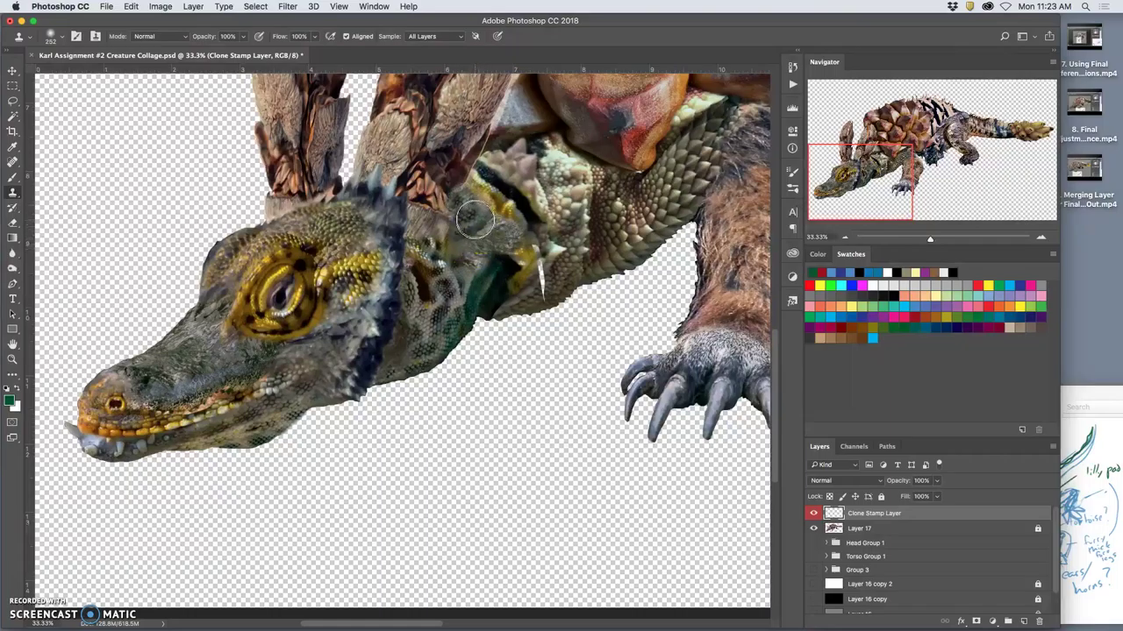
mouse_move(489, 392)
mouse_down()
mouse_move(464, 401)
mouse_move(474, 345)
mouse_move(444, 375)
mouse_up()
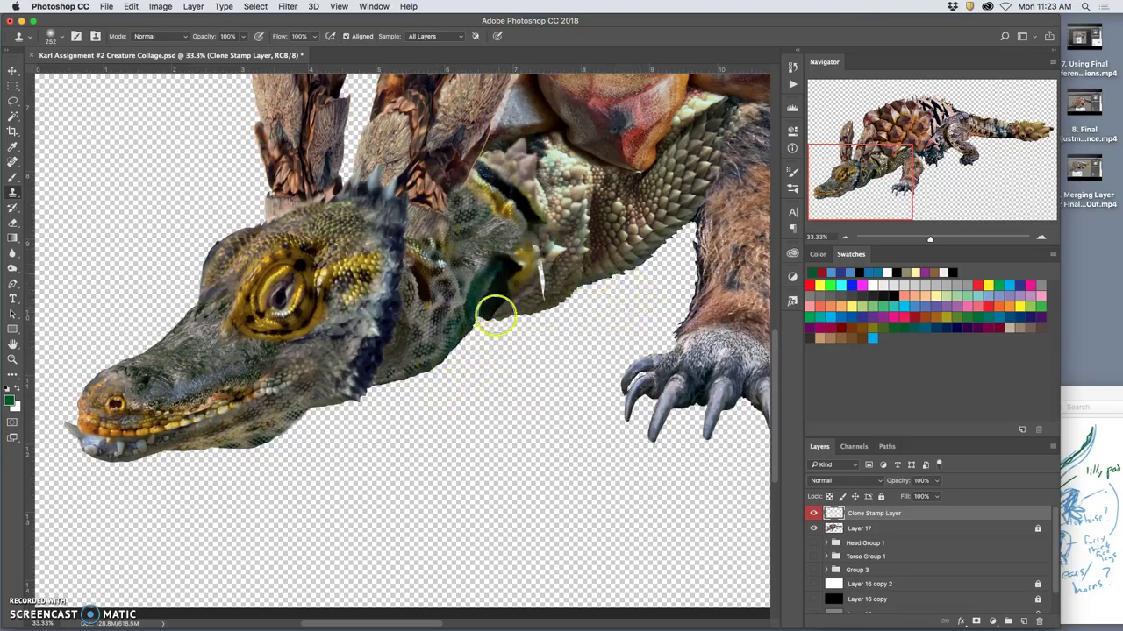
mouse_move(483, 269)
mouse_down()
mouse_move(410, 367)
mouse_move(380, 384)
mouse_move(445, 238)
mouse_move(446, 205)
mouse_move(426, 174)
mouse_move(387, 172)
mouse_move(473, 131)
mouse_up()
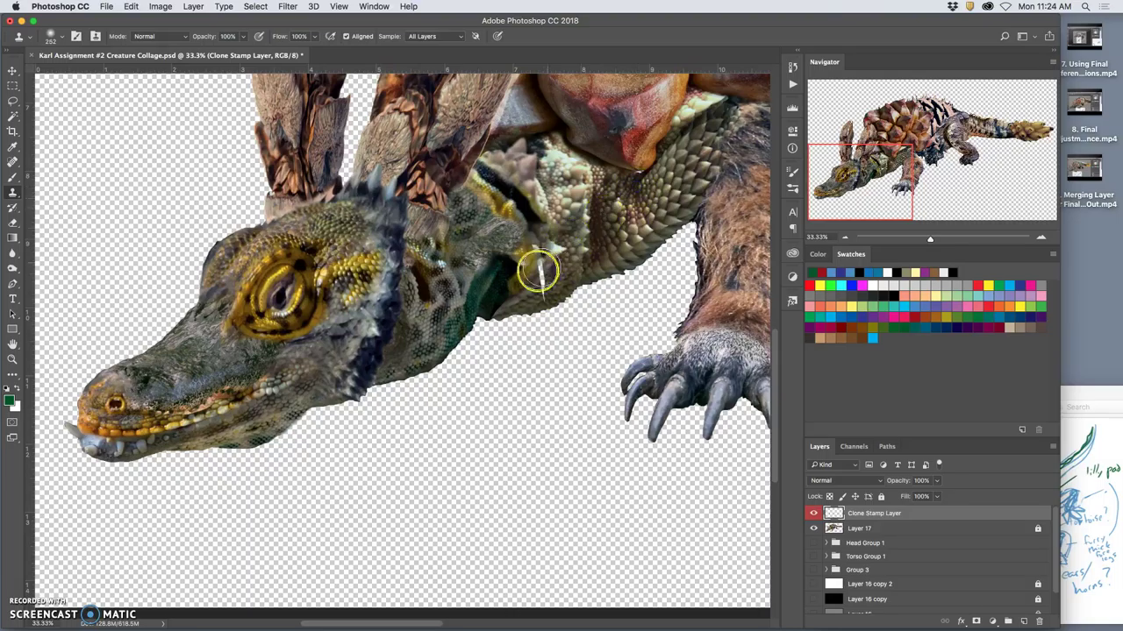
Sample the shoulder scales and clone them over the neck-to-shoulder seam and throat
drag(539, 273, 535, 253)
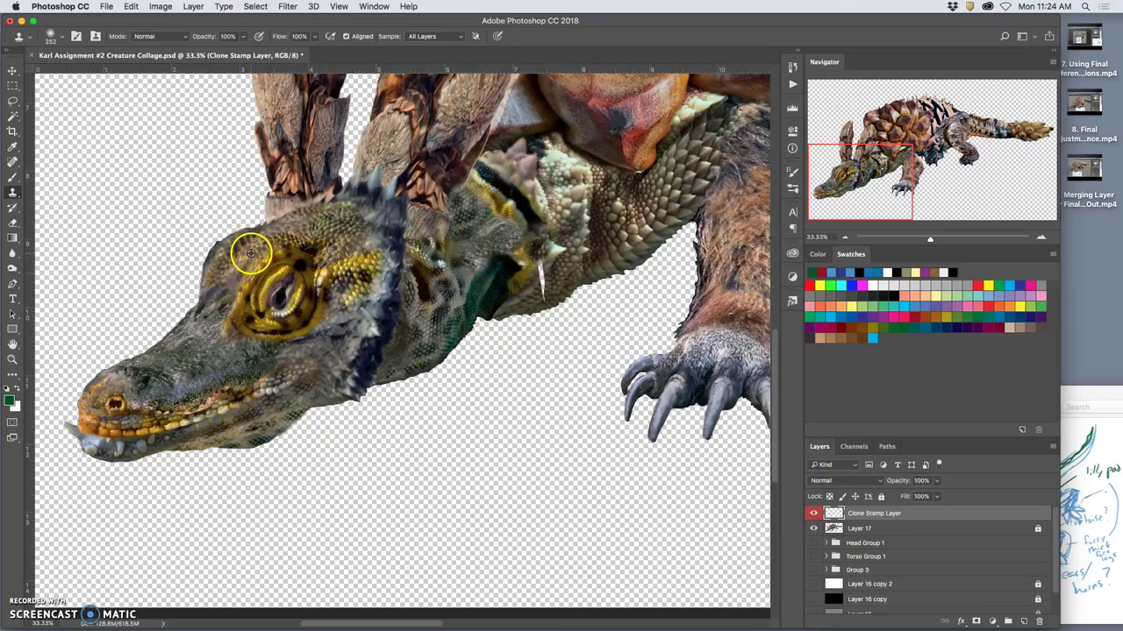
drag(502, 289, 525, 265)
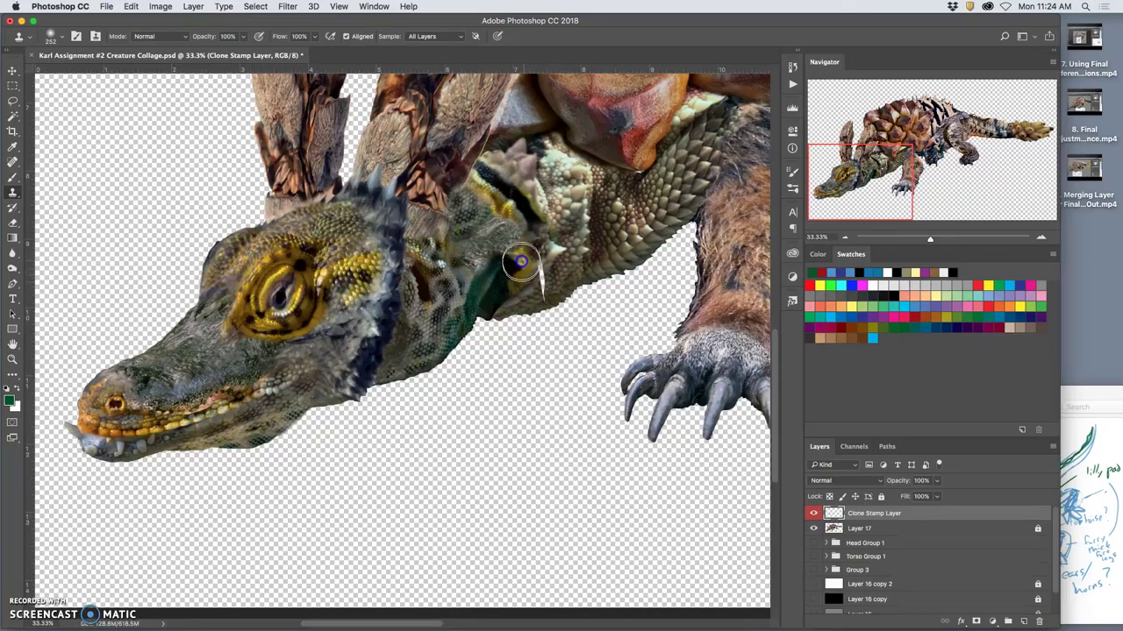
mouse_move(524, 266)
mouse_down()
mouse_move(451, 344)
mouse_move(489, 318)
mouse_up()
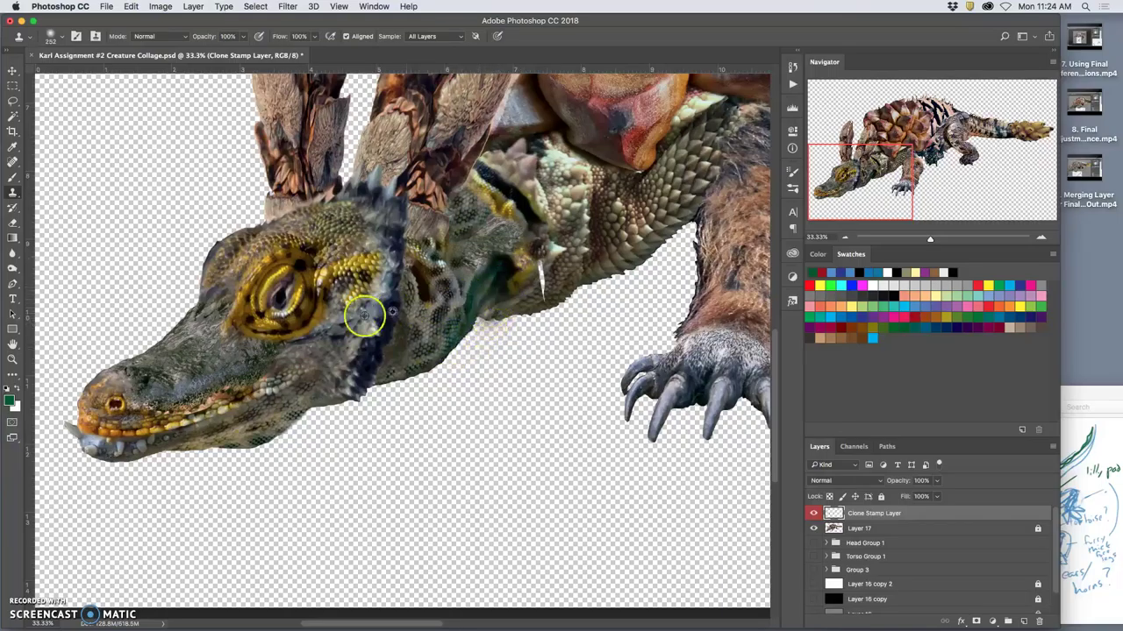
drag(100, 396, 97, 397)
mouse_move(508, 296)
mouse_down()
mouse_move(482, 268)
mouse_move(599, 223)
mouse_move(521, 259)
mouse_up()
alt+click(602, 221)
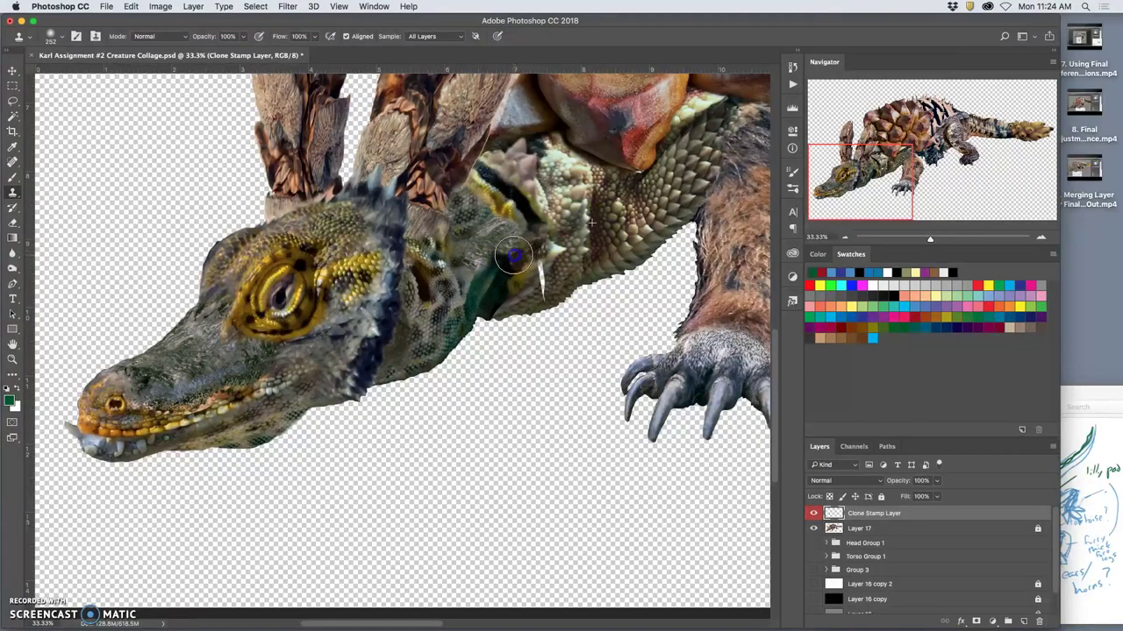
drag(479, 293, 494, 255)
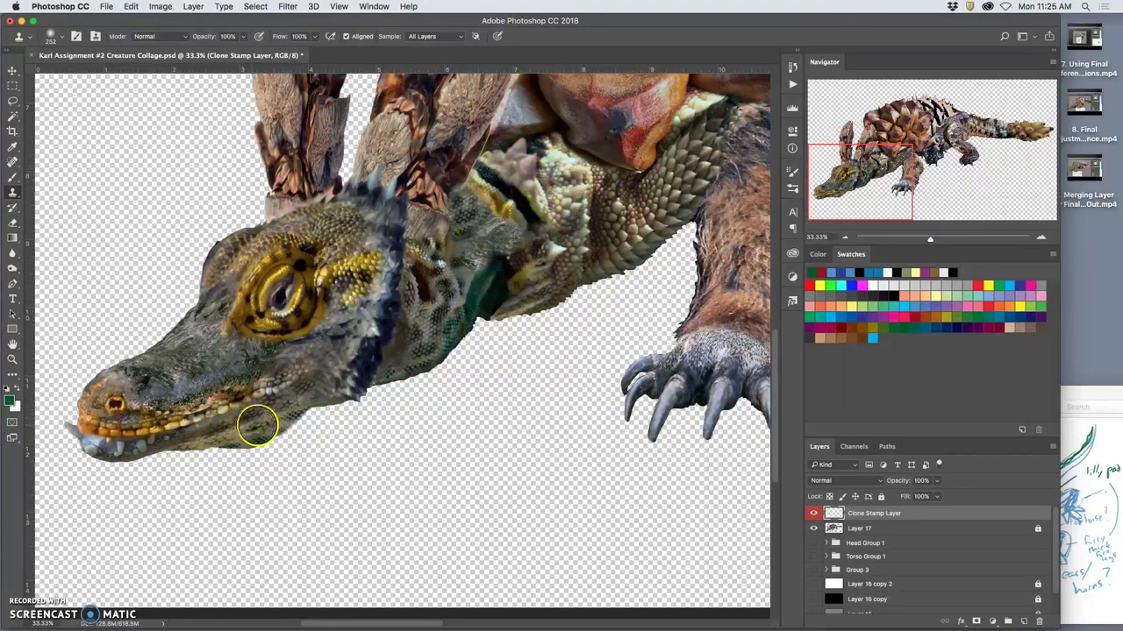
Clone texture under the jaw and over the snout tip, making the tip greyer
mouse_move(255, 426)
mouse_down()
mouse_move(271, 433)
mouse_move(224, 435)
mouse_up()
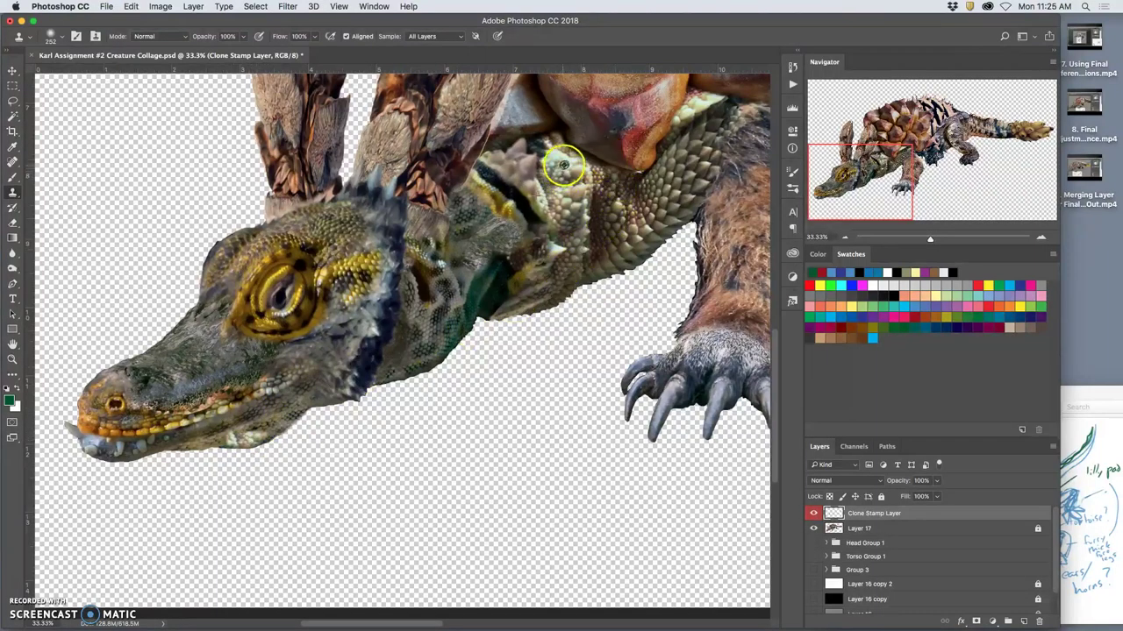
drag(221, 443, 220, 443)
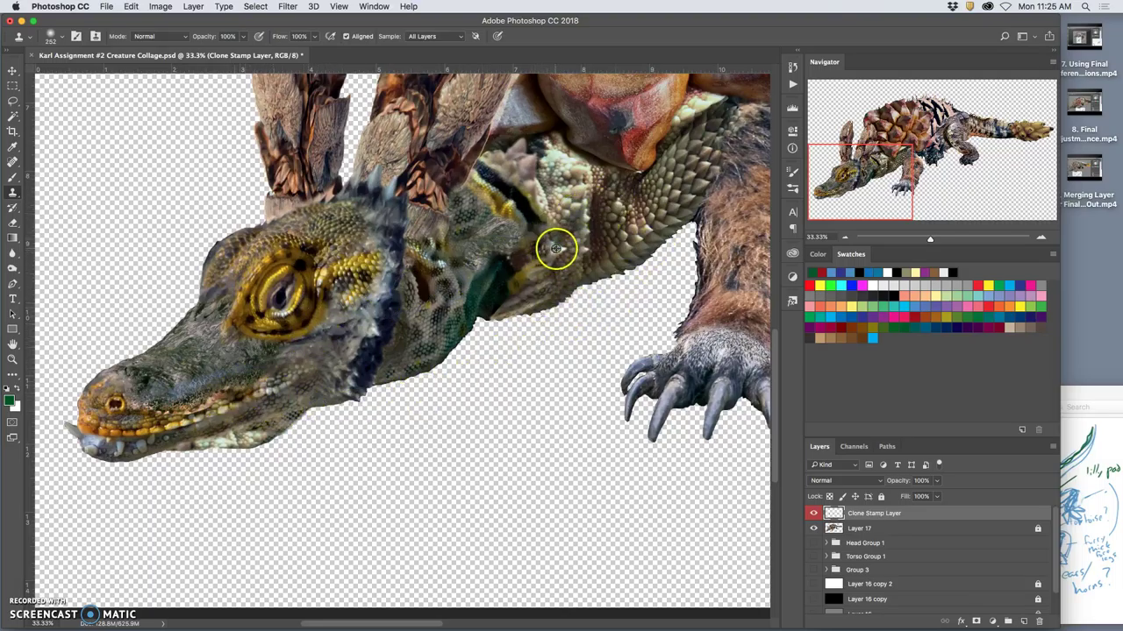
drag(117, 381, 76, 427)
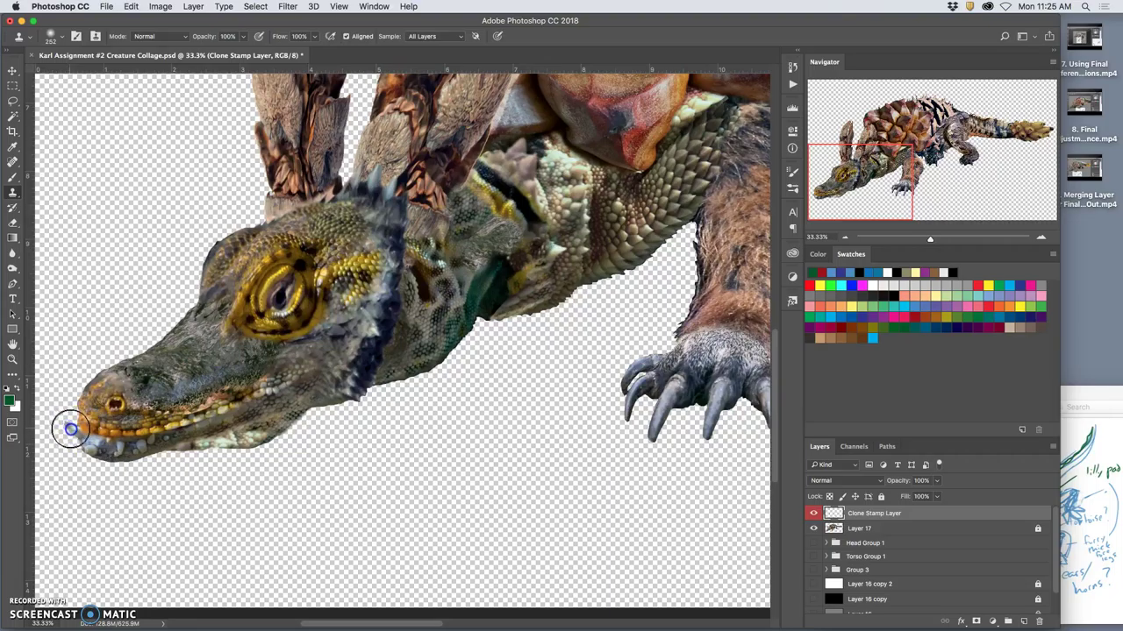
mouse_move(78, 432)
mouse_down()
mouse_move(88, 430)
mouse_move(77, 432)
mouse_up()
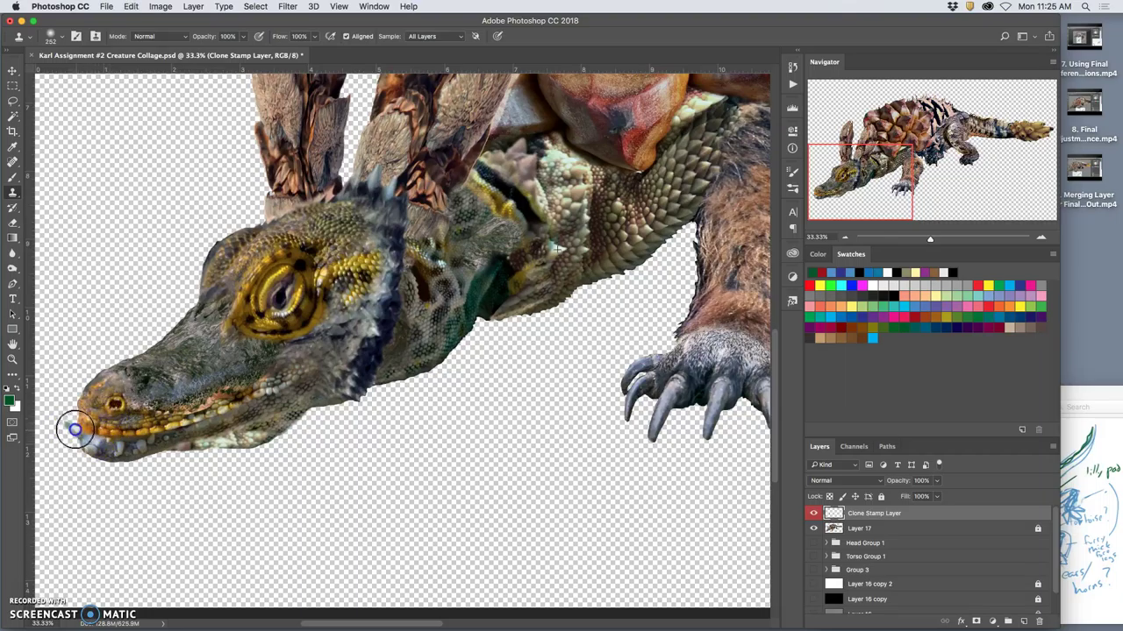
click(276, 571)
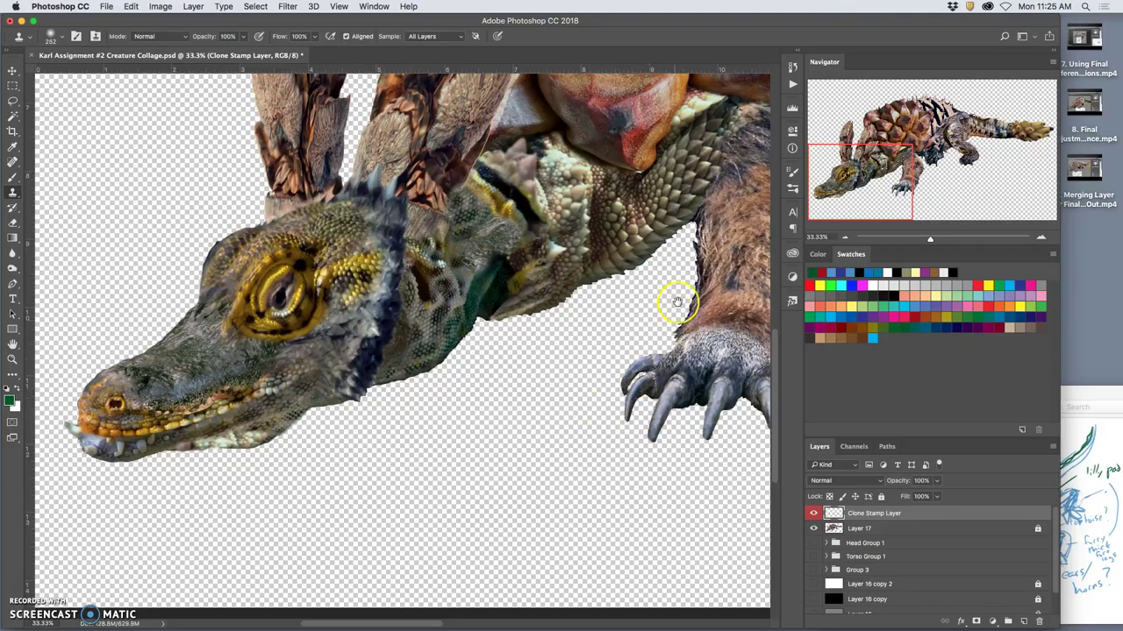
Pan to the furry front leg and cover the dark shell edge with sampled light scales
drag(677, 301, 498, 340)
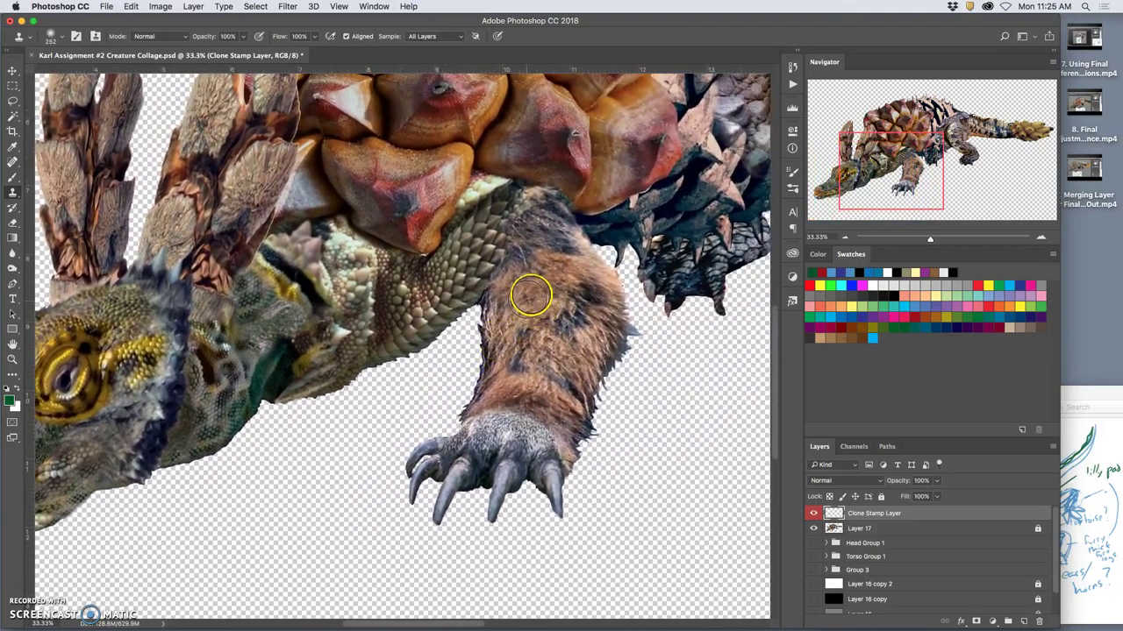
mouse_move(531, 296)
mouse_down()
mouse_move(551, 275)
mouse_move(571, 281)
mouse_up()
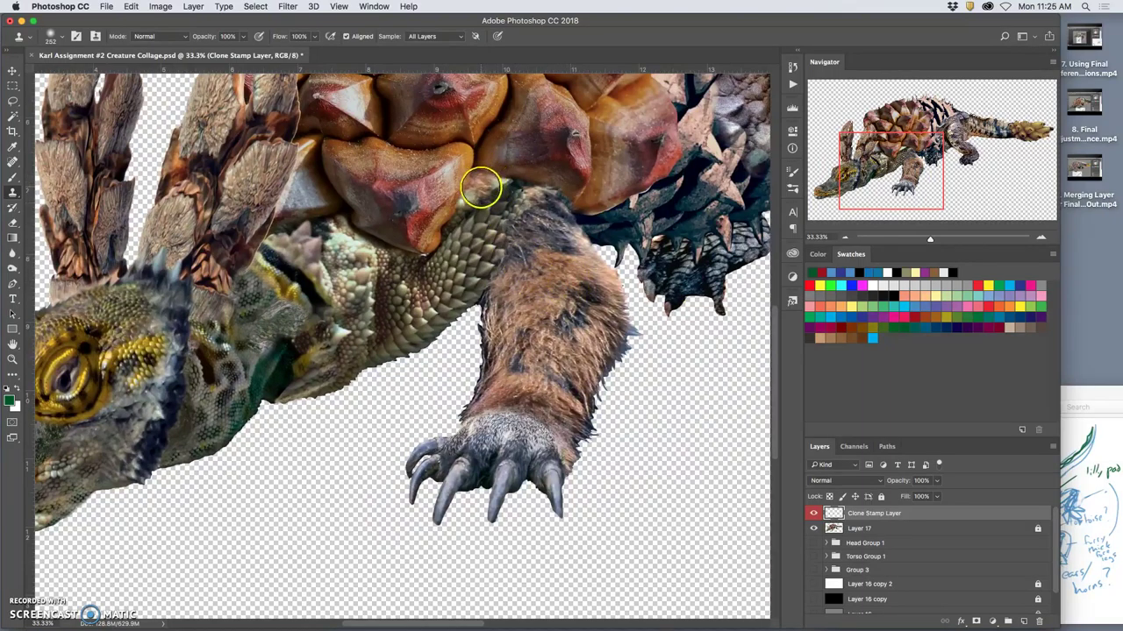
click(482, 179)
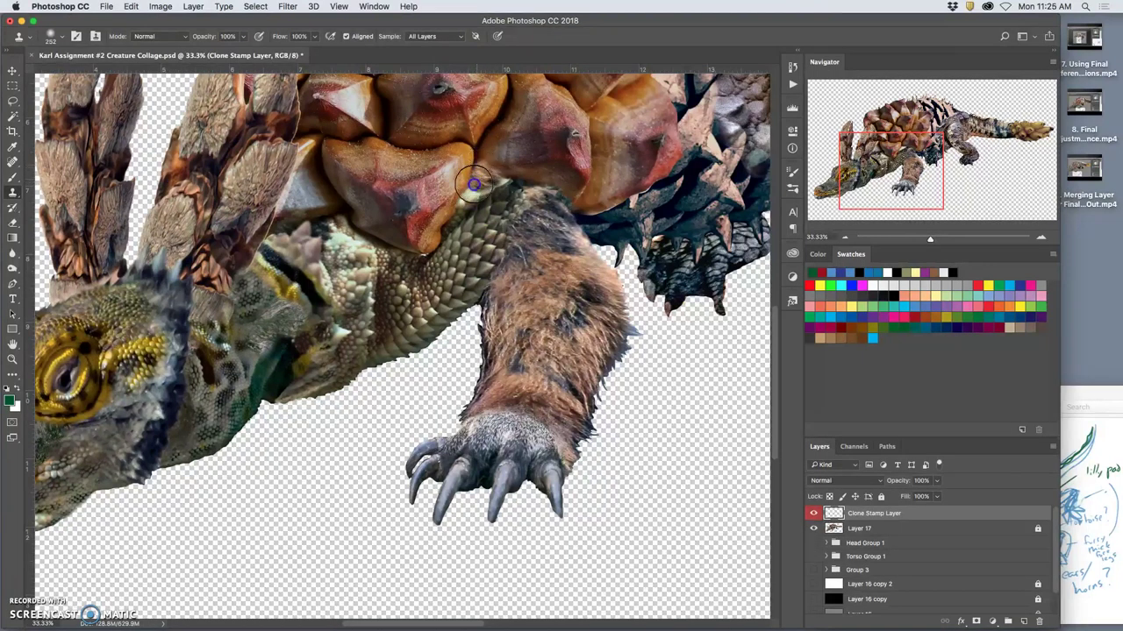
click(474, 184)
click(546, 278)
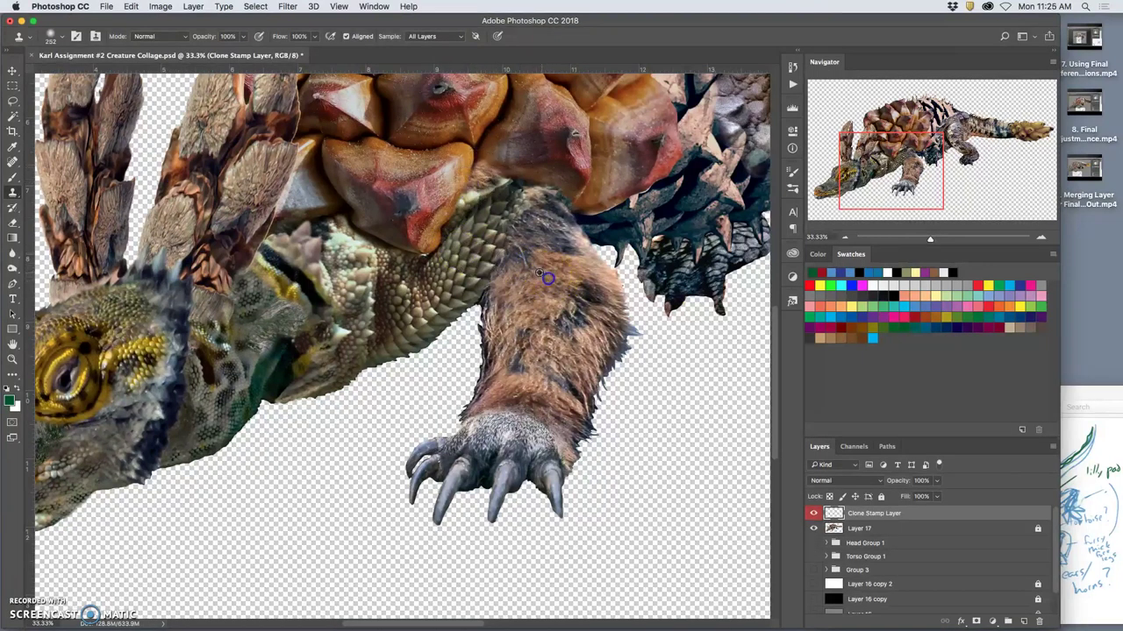
click(346, 230)
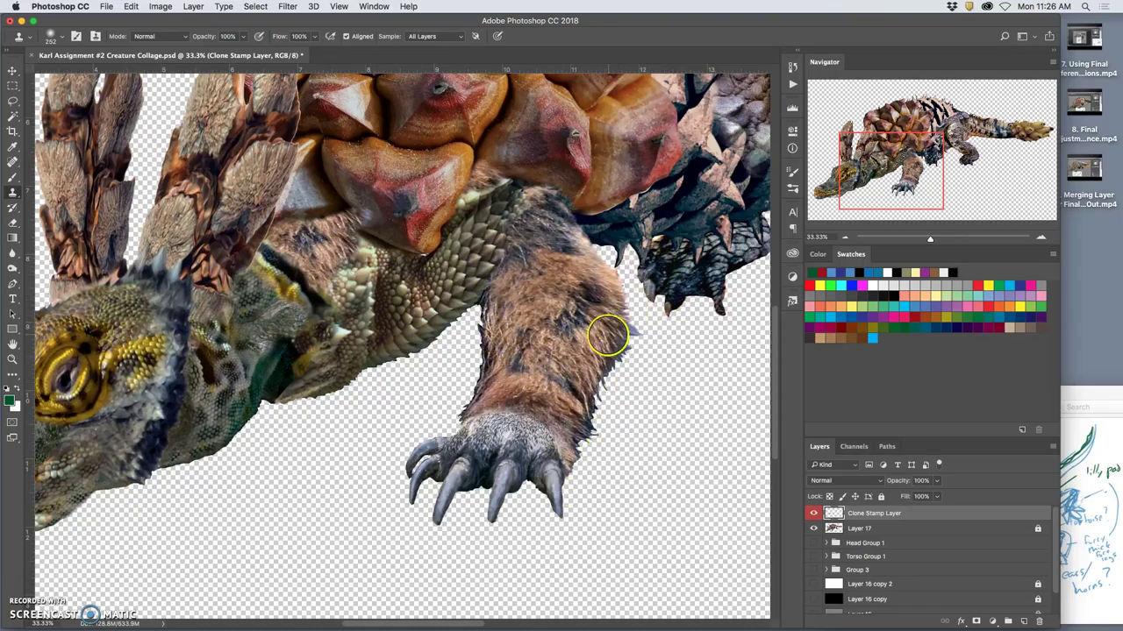
Pan to the spiny back and clone shell texture over the dark stripes between spines
drag(646, 269, 410, 520)
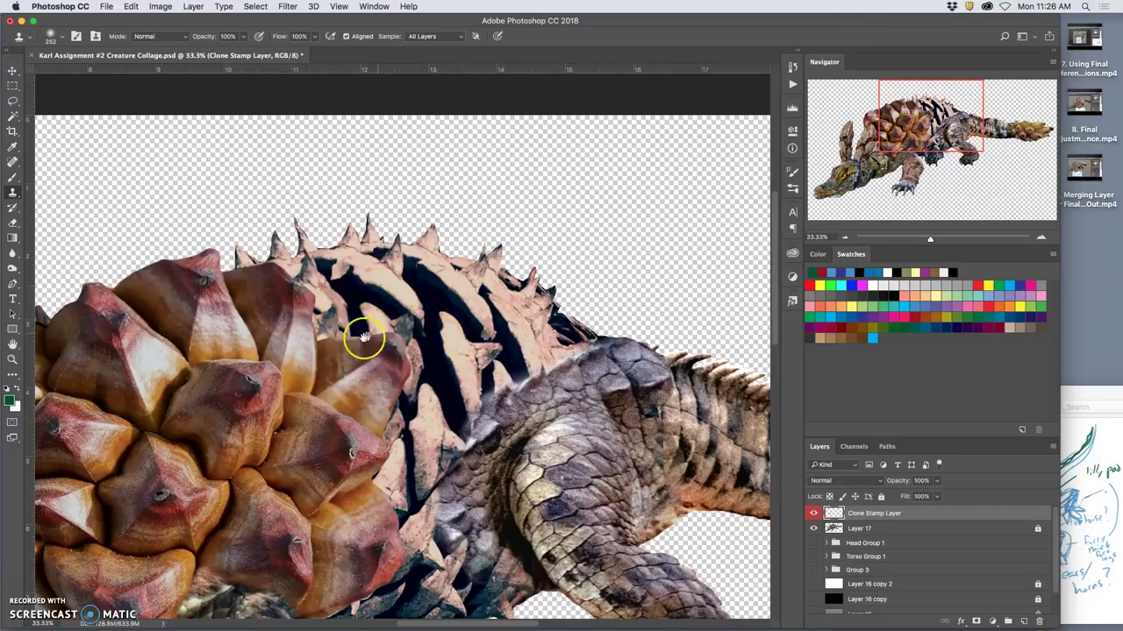
drag(363, 339, 337, 329)
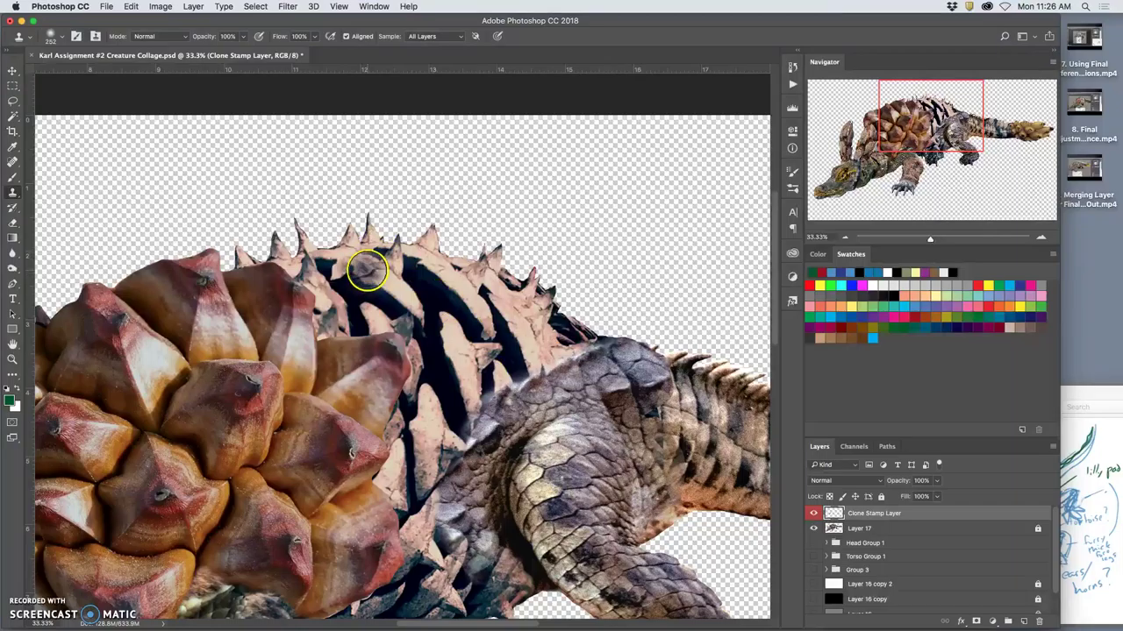
click(379, 272)
drag(379, 272, 427, 322)
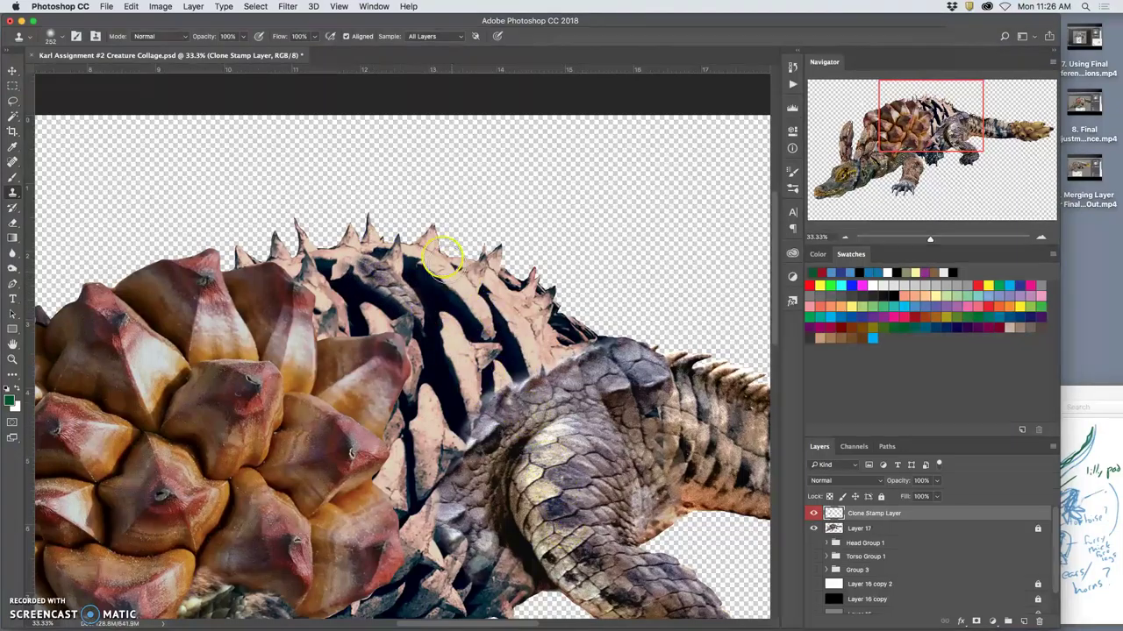
drag(417, 255, 486, 319)
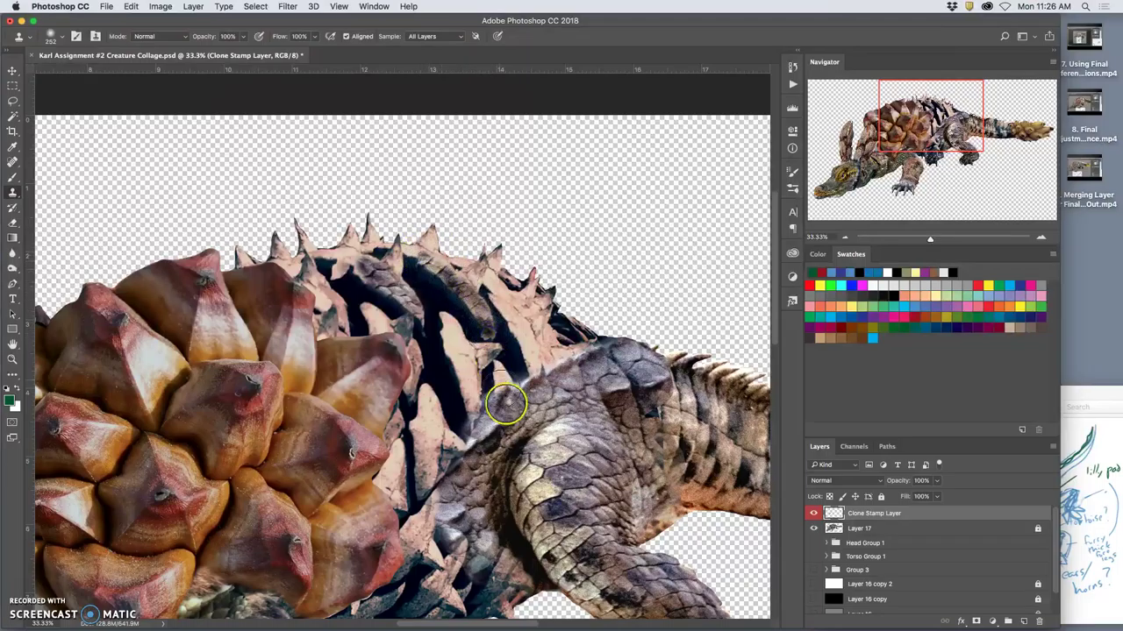
drag(567, 524, 572, 562)
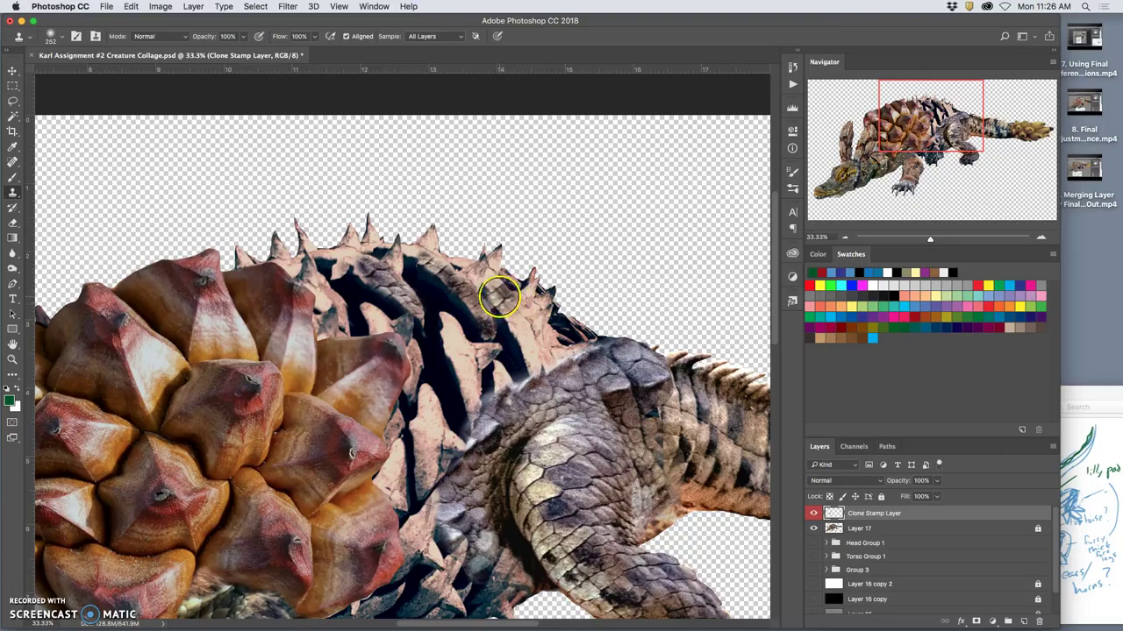
mouse_move(504, 296)
mouse_down()
mouse_move(520, 329)
mouse_move(498, 298)
mouse_move(526, 337)
mouse_move(529, 370)
mouse_move(538, 346)
mouse_move(526, 312)
mouse_move(537, 346)
mouse_up()
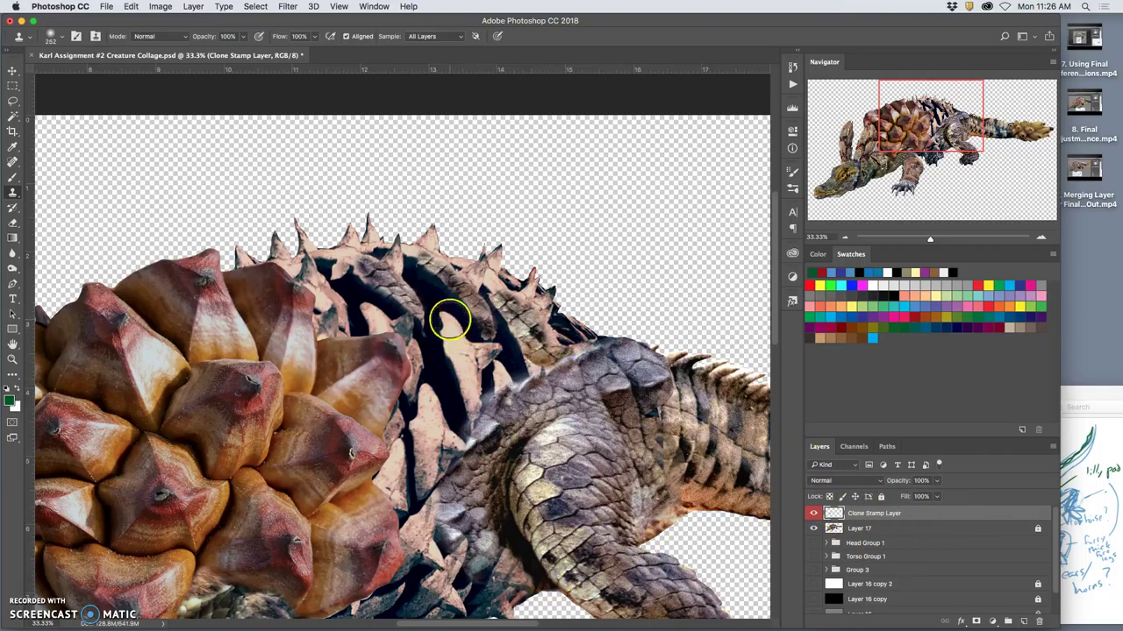
drag(447, 319, 452, 340)
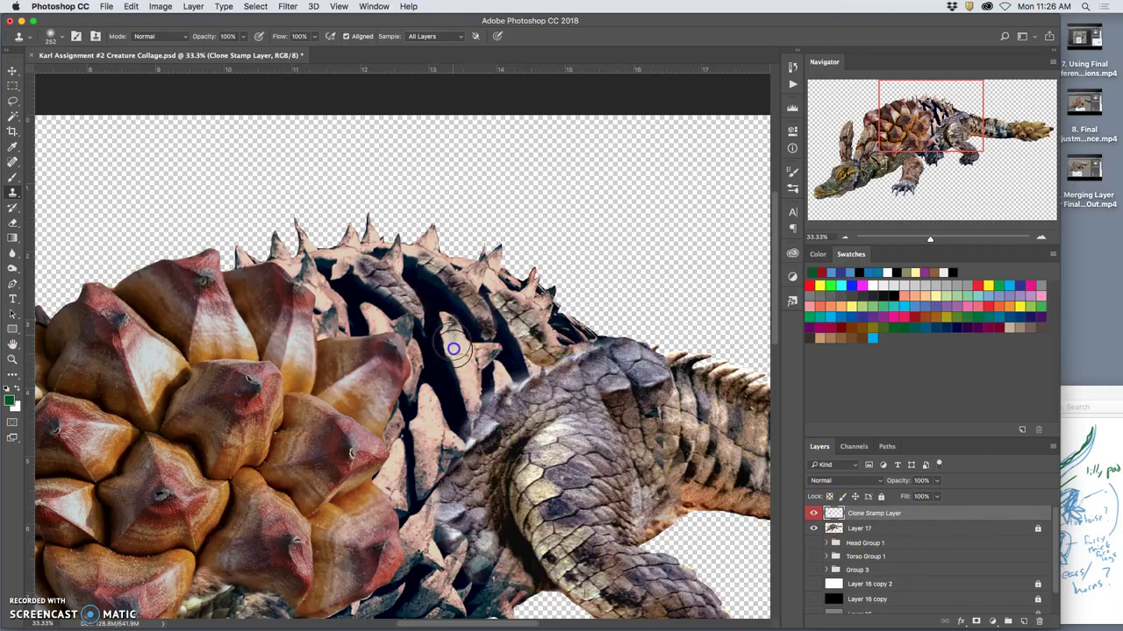